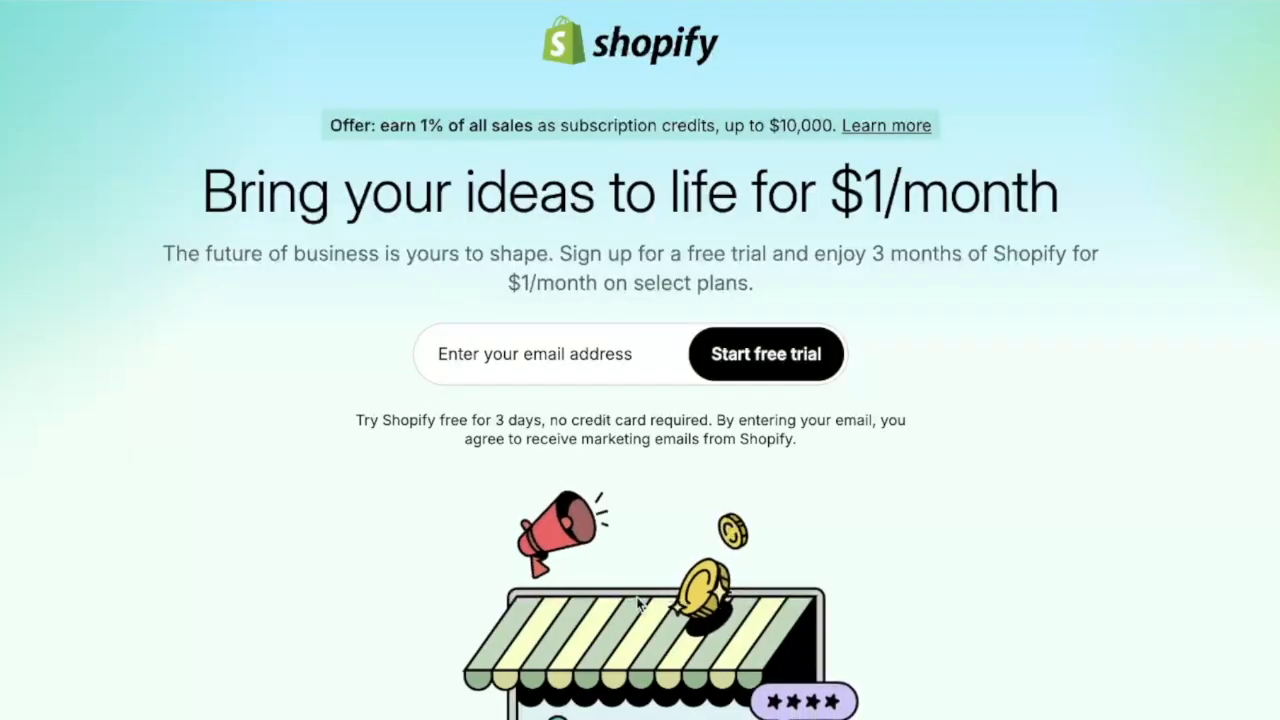
# Start a Shopify free trial with the signup email address, choosing to sell through an online store
pyautogui.click(510, 364)
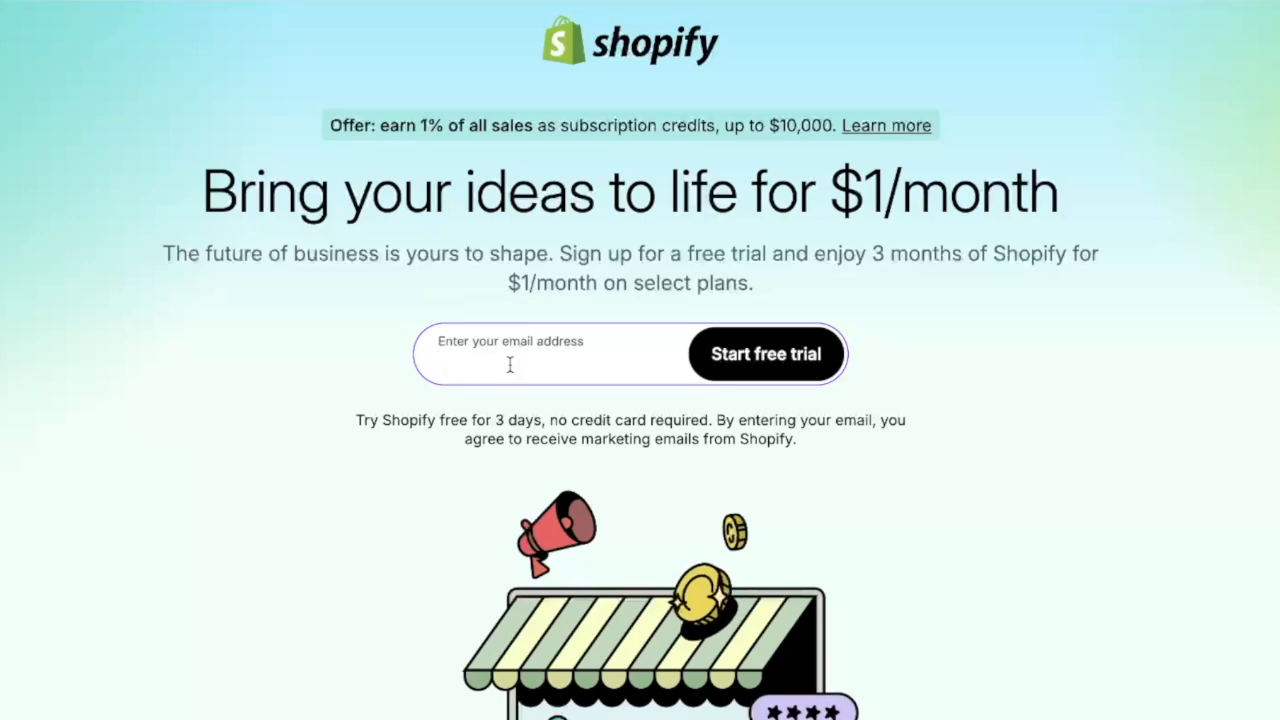
pyautogui.click(286, 423)
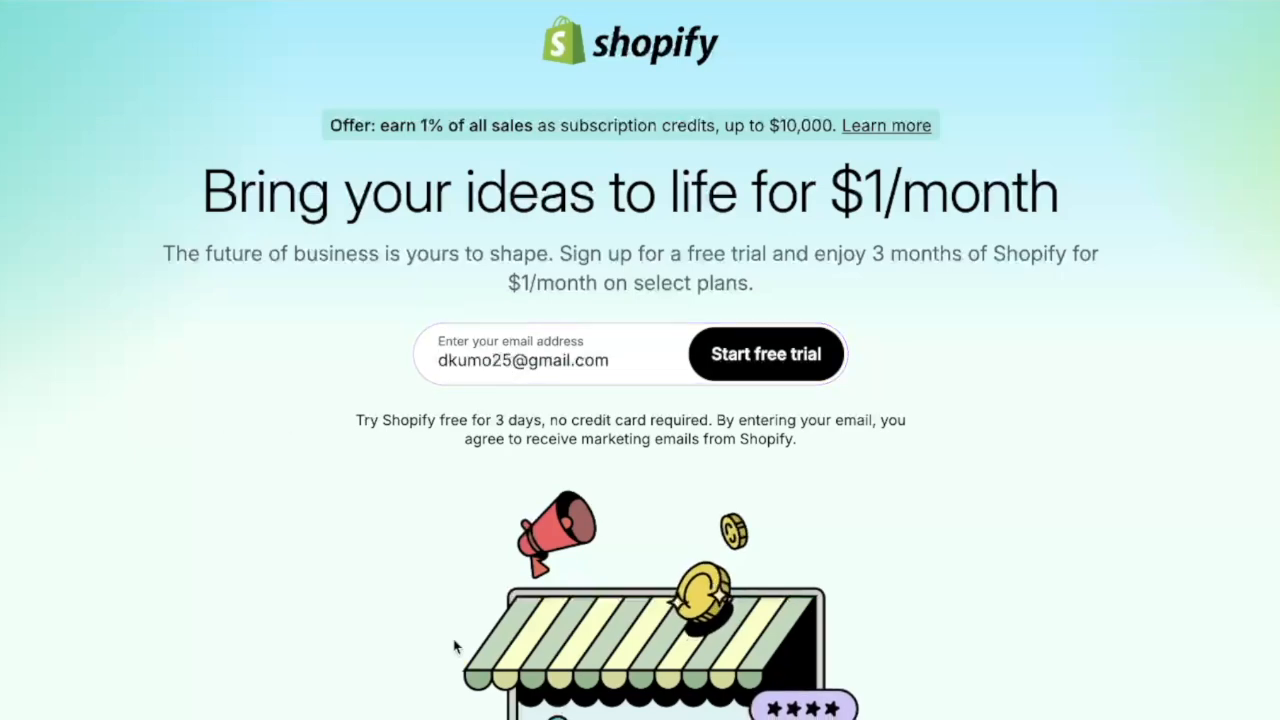
pyautogui.click(794, 357)
pyautogui.click(610, 262)
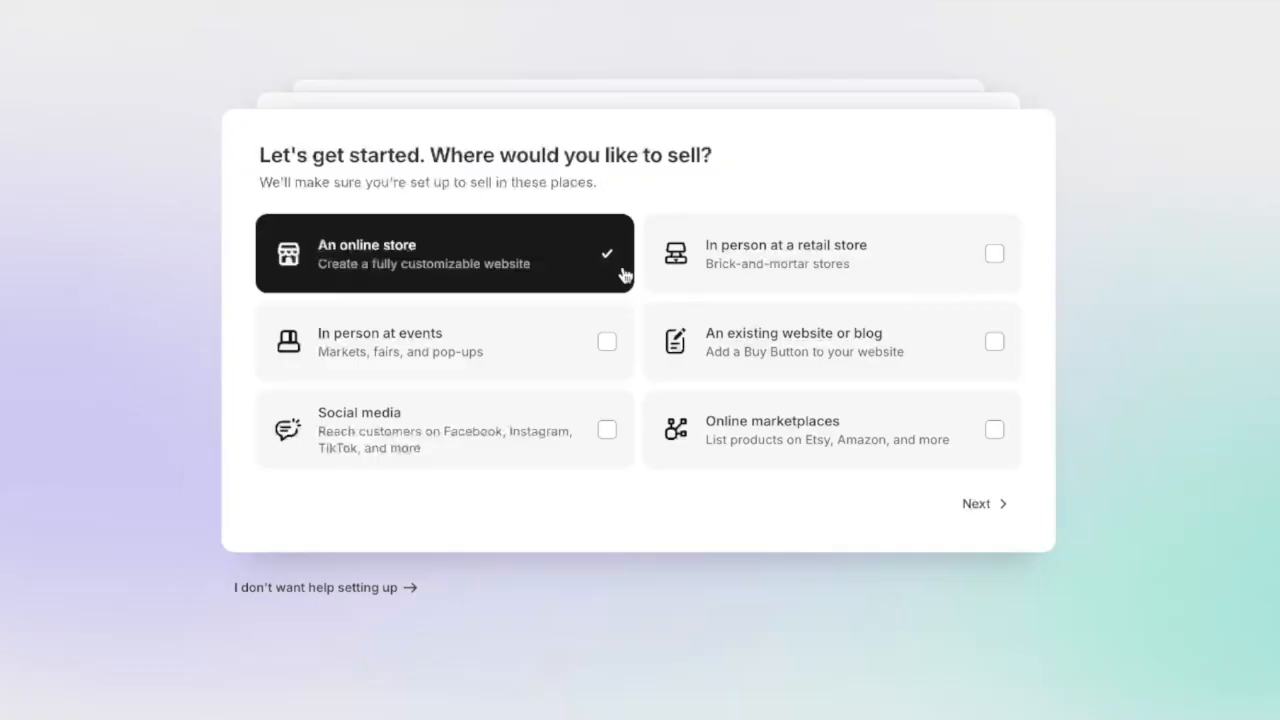
pyautogui.click(984, 510)
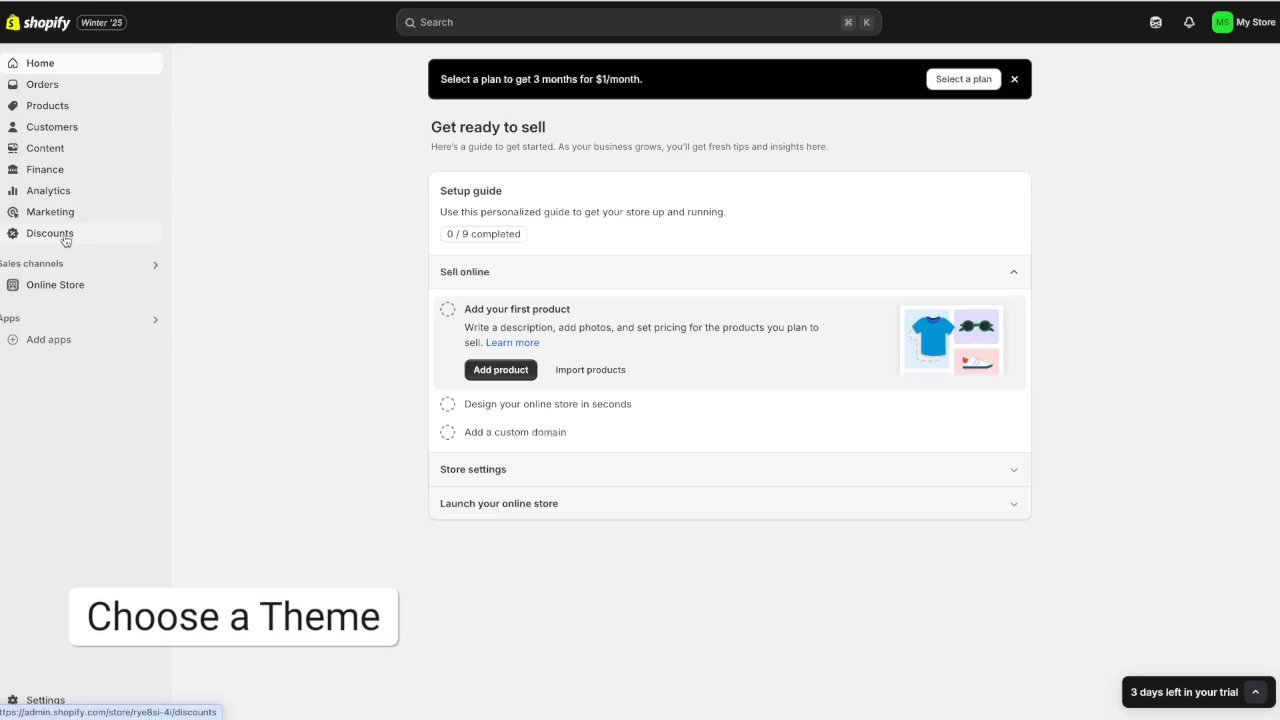
# Open the Online Store Themes page and scroll down to the popular free themes
pyautogui.click(88, 289)
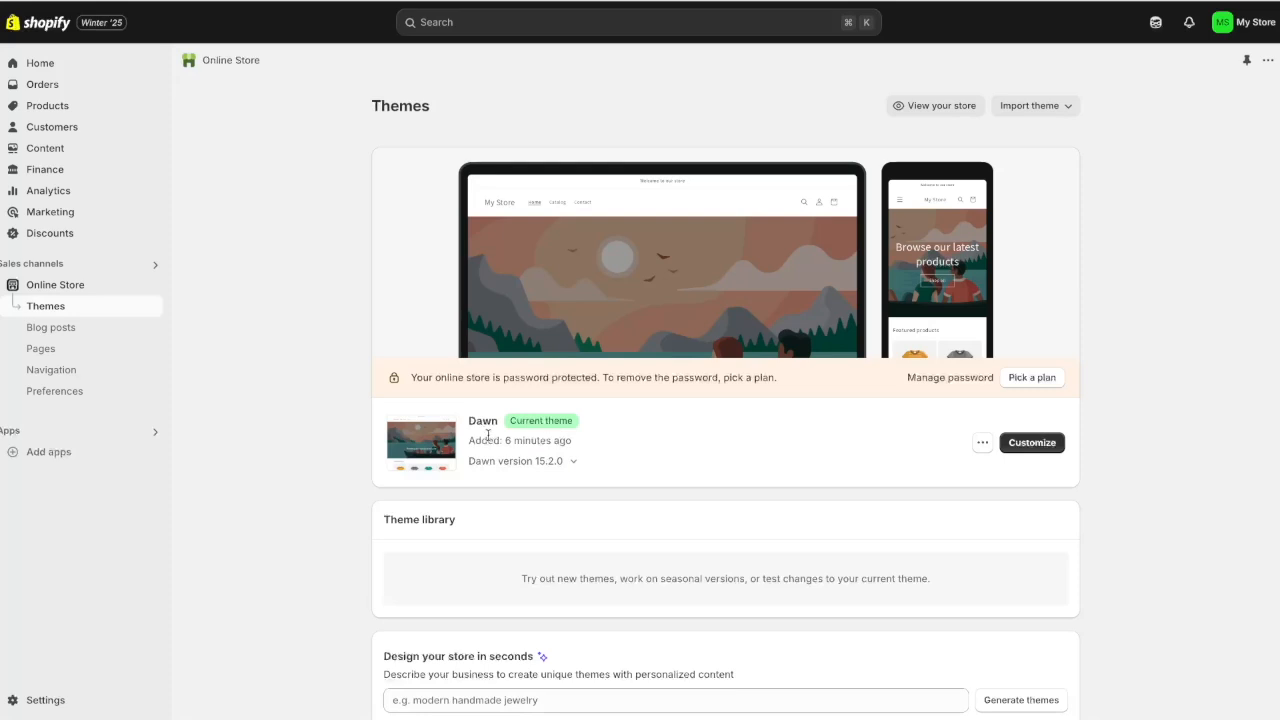
pyautogui.scroll(-5, 834, 446)
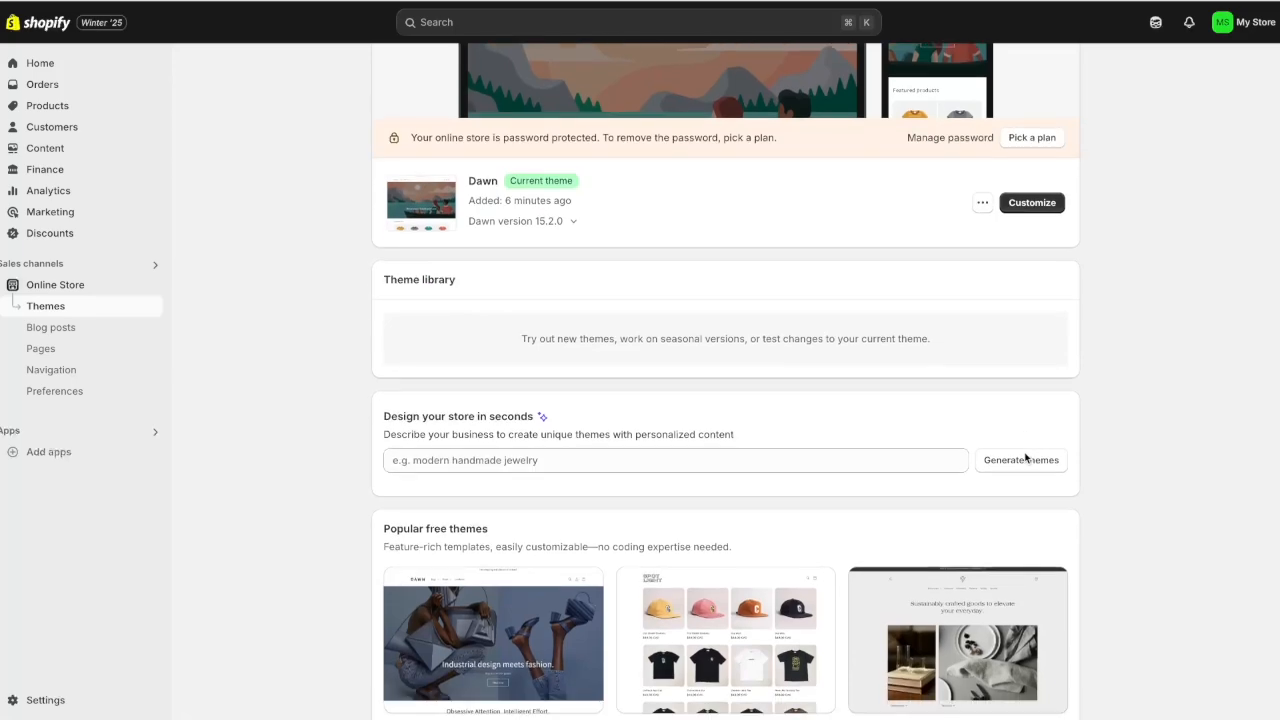
pyautogui.scroll(-5, 1086, 468)
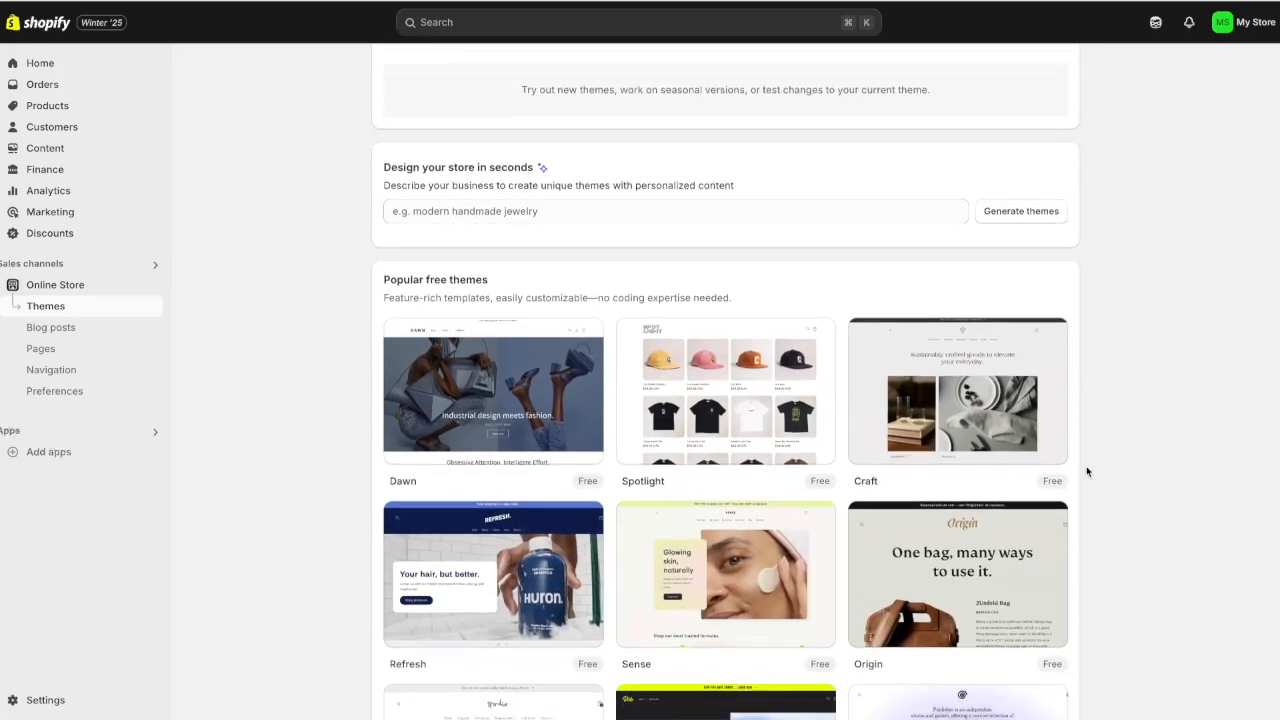
pyautogui.scroll(-6, 1097, 600)
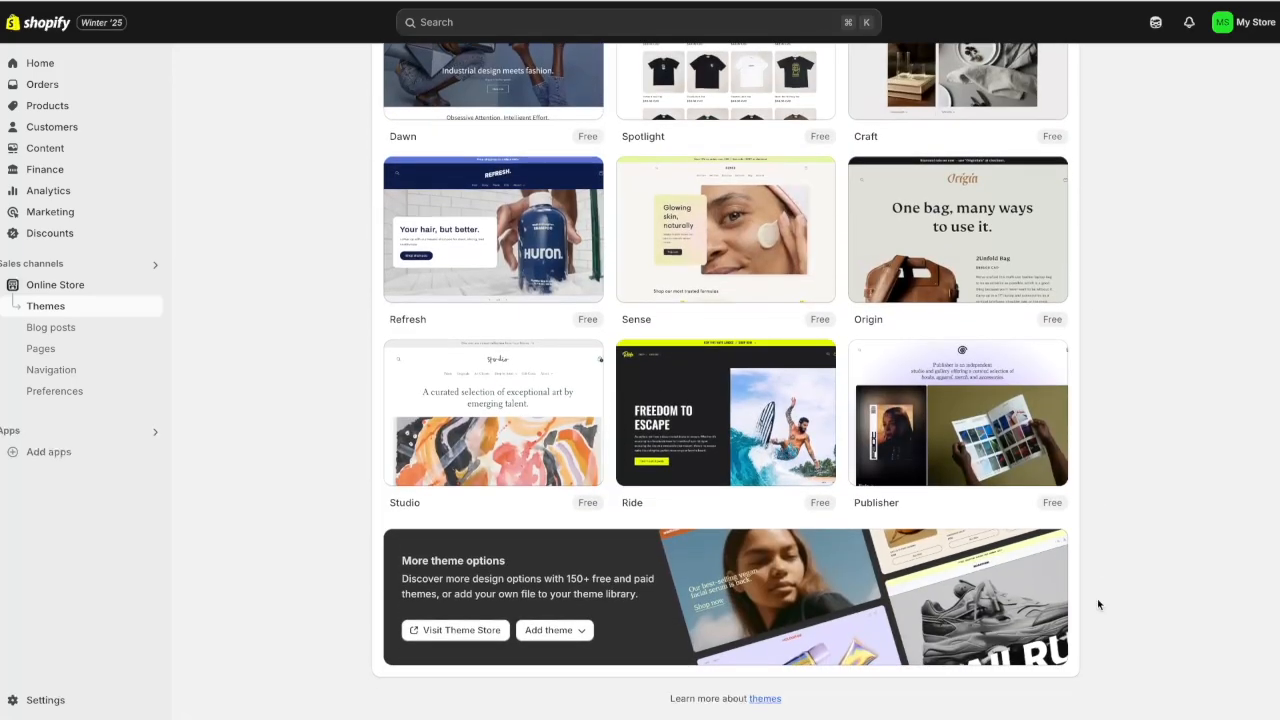
pyautogui.click(462, 638)
pyautogui.scroll(-2, 466, 640)
pyautogui.scroll(-3, 1184, 53)
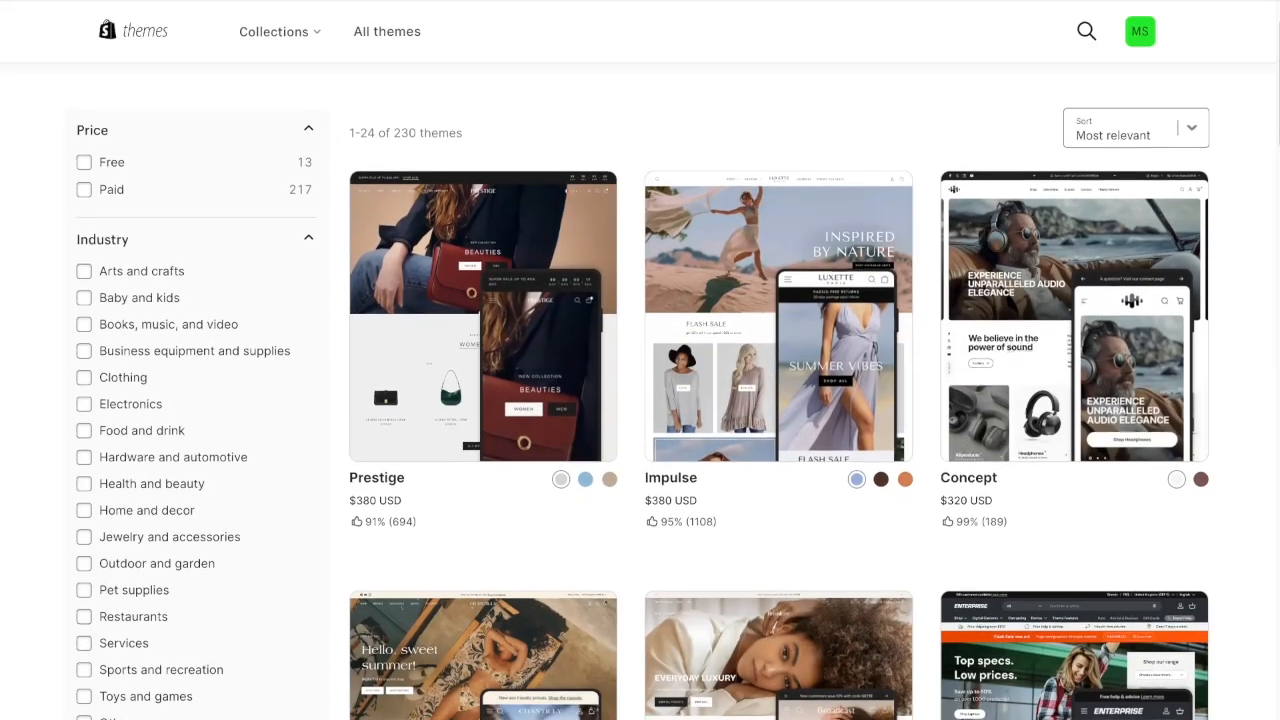
pyautogui.scroll(1, 1184, 53)
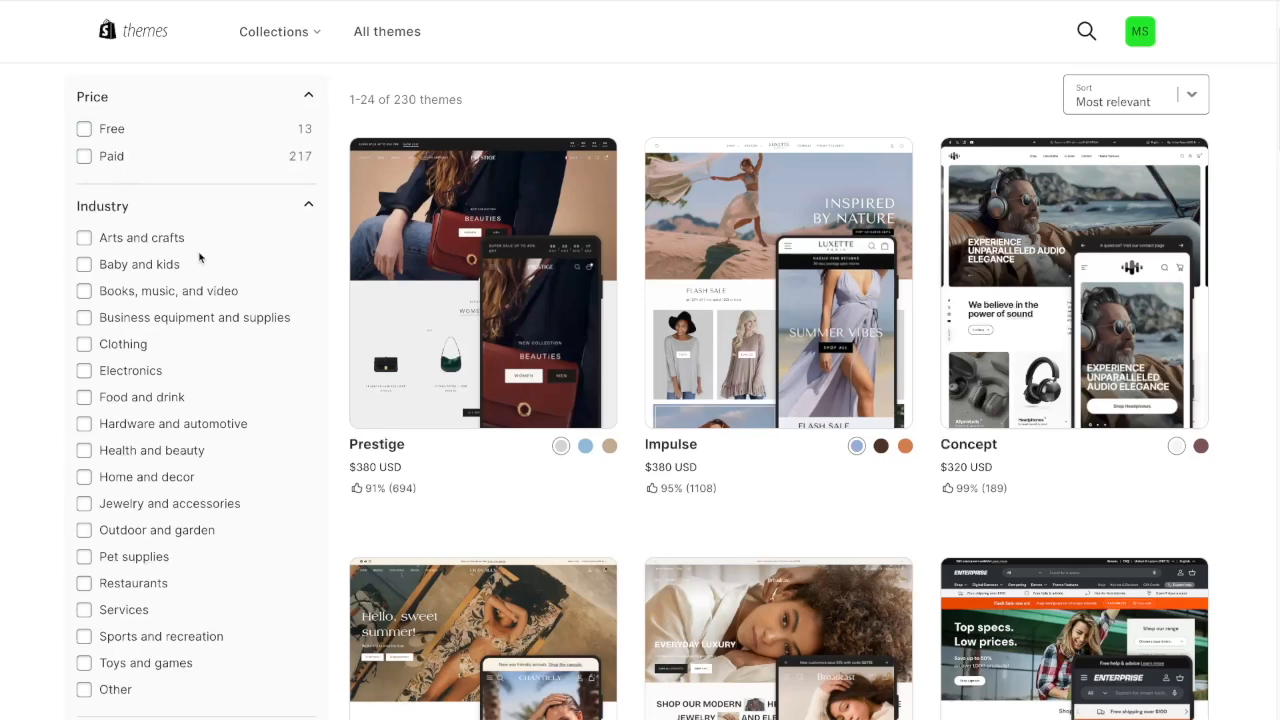
pyautogui.scroll(-1, 200, 286)
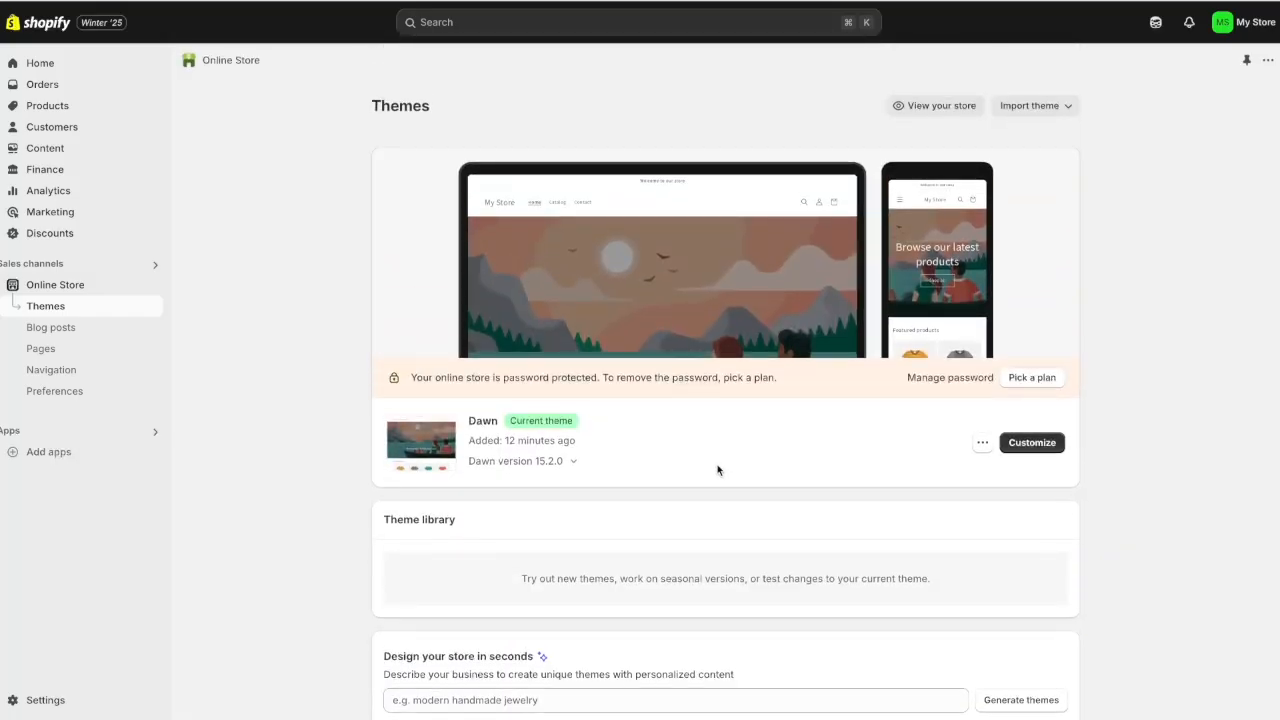
# Customize Dawn, reviewing its Colors, Typography and Layout theme settings before returning to Sections
pyautogui.click(1025, 445)
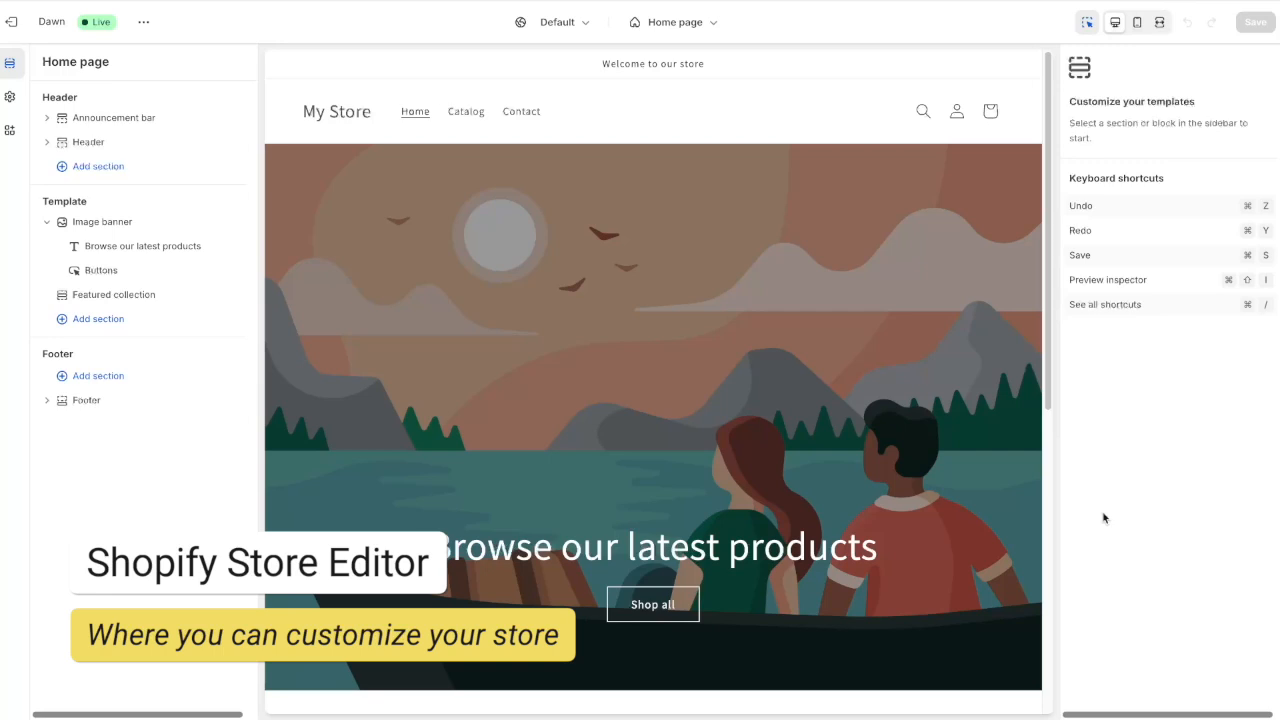
pyautogui.click(13, 99)
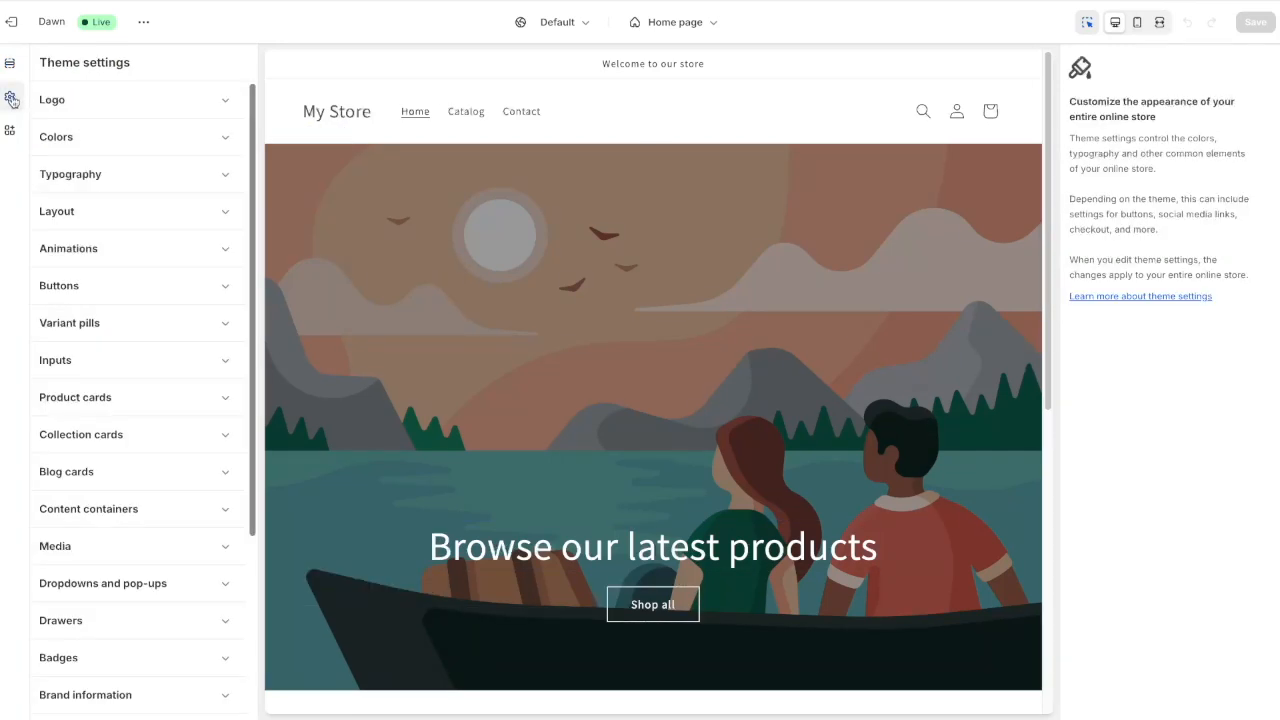
pyautogui.click(93, 142)
pyautogui.click(205, 398)
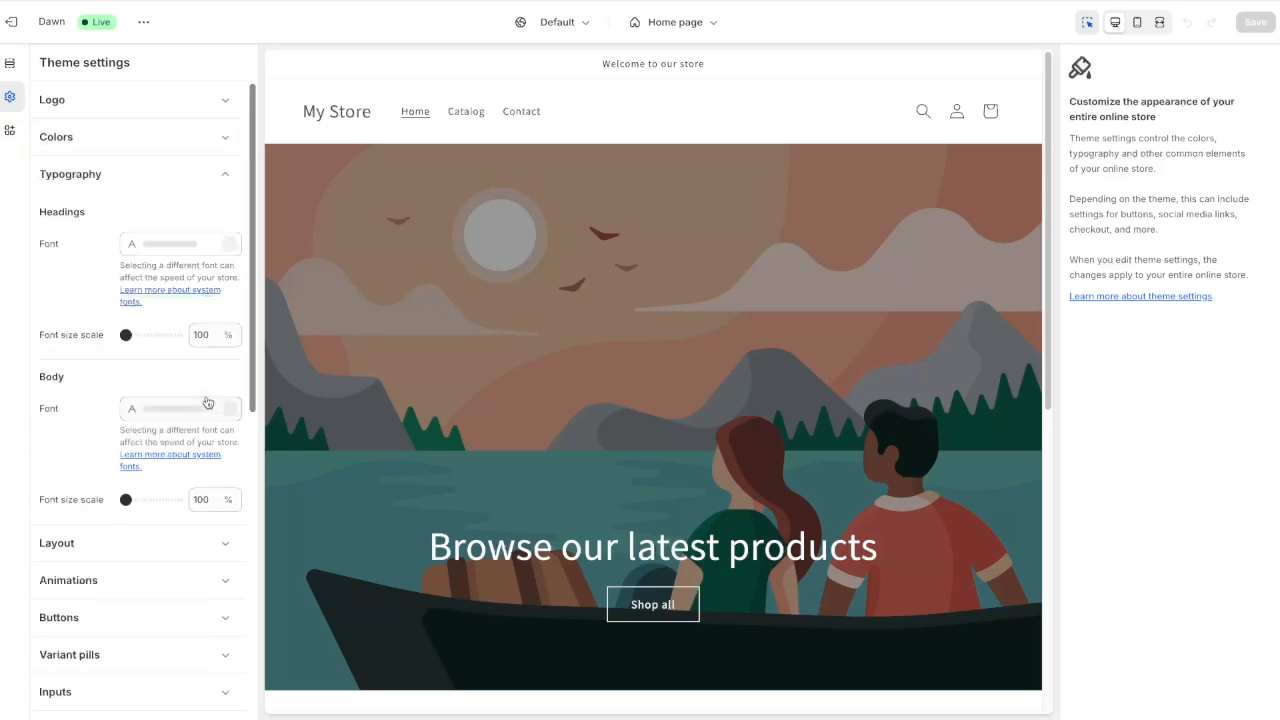
pyautogui.click(200, 176)
pyautogui.click(174, 222)
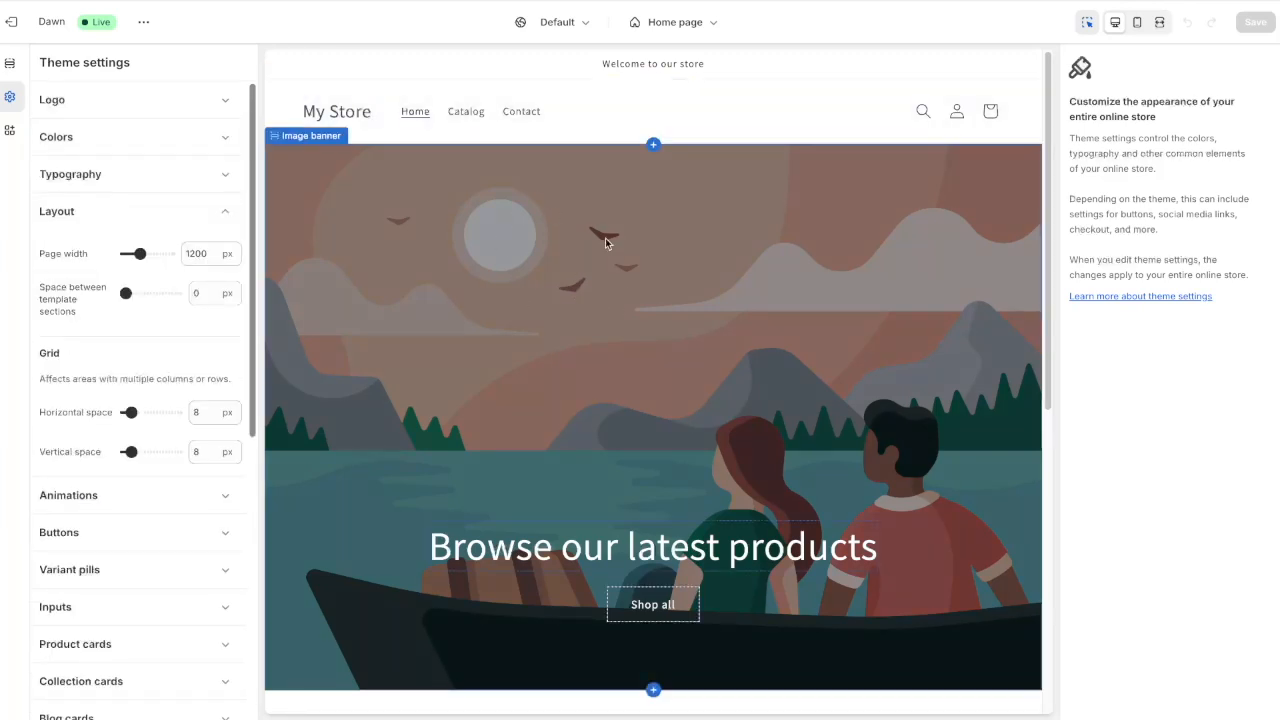
pyautogui.click(10, 68)
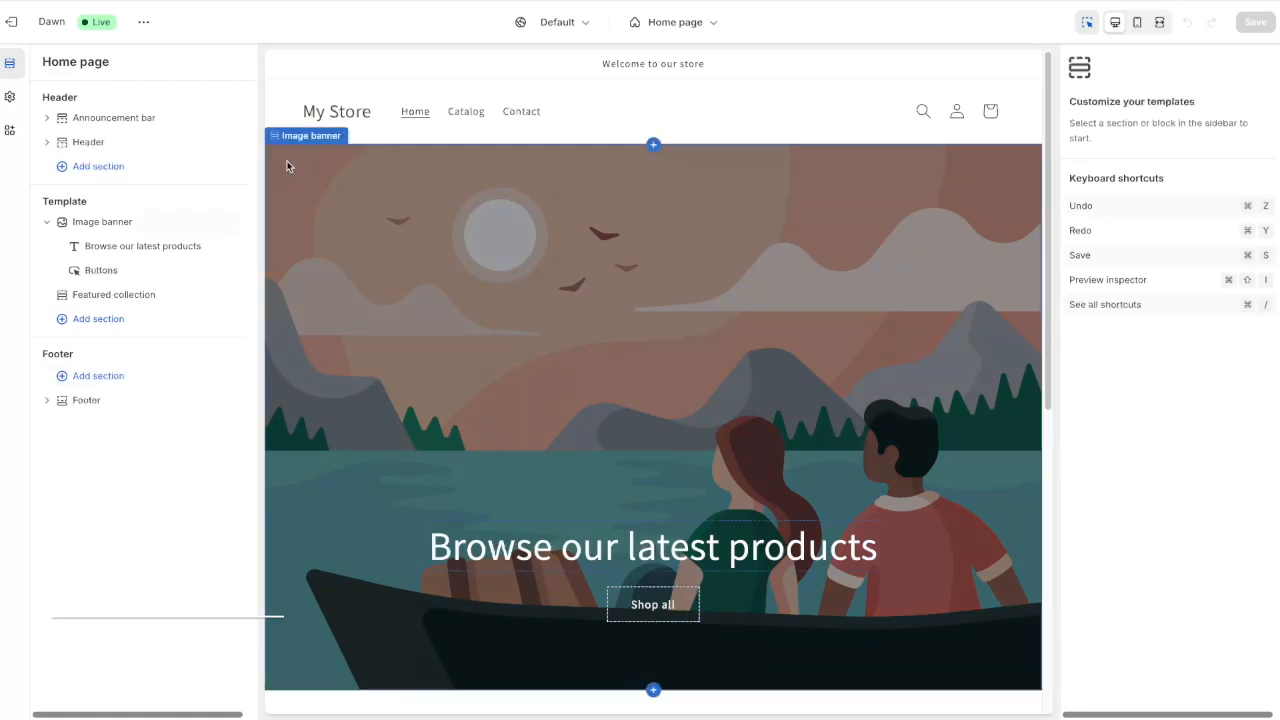
# Upload logo .png and set it as the ZIARA logo shown in the header
pyautogui.click(328, 117)
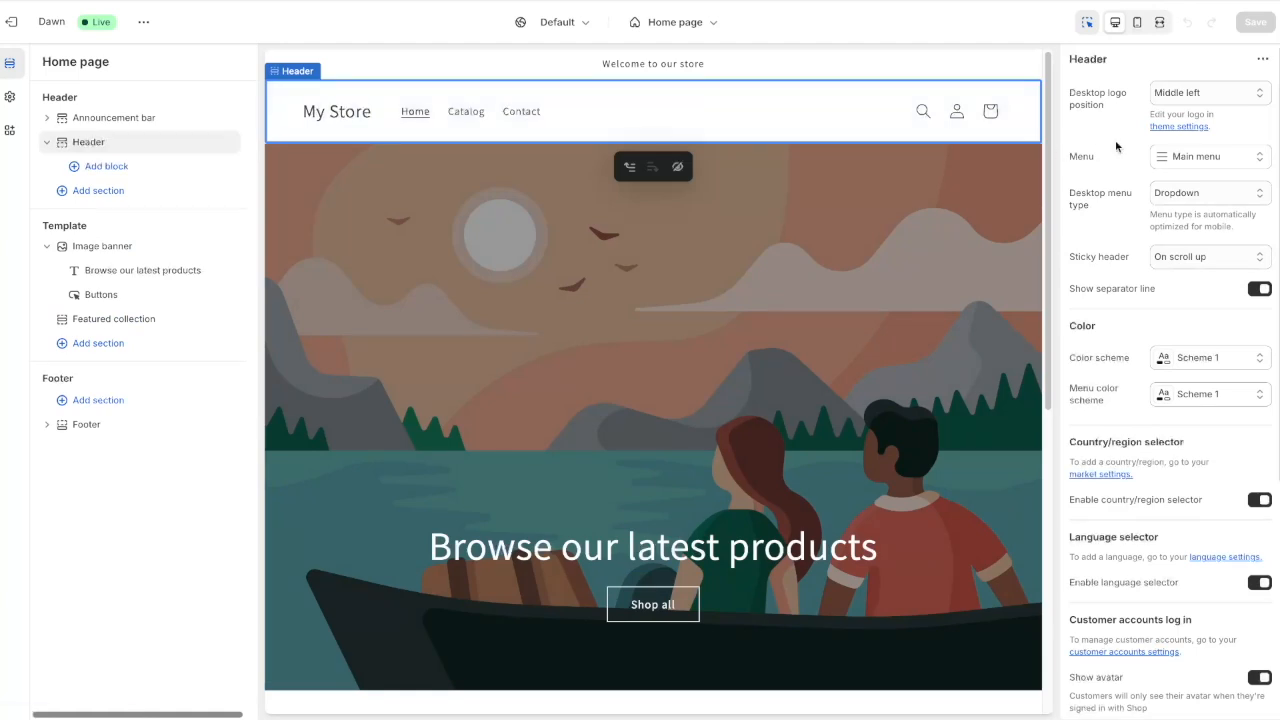
pyautogui.click(1185, 127)
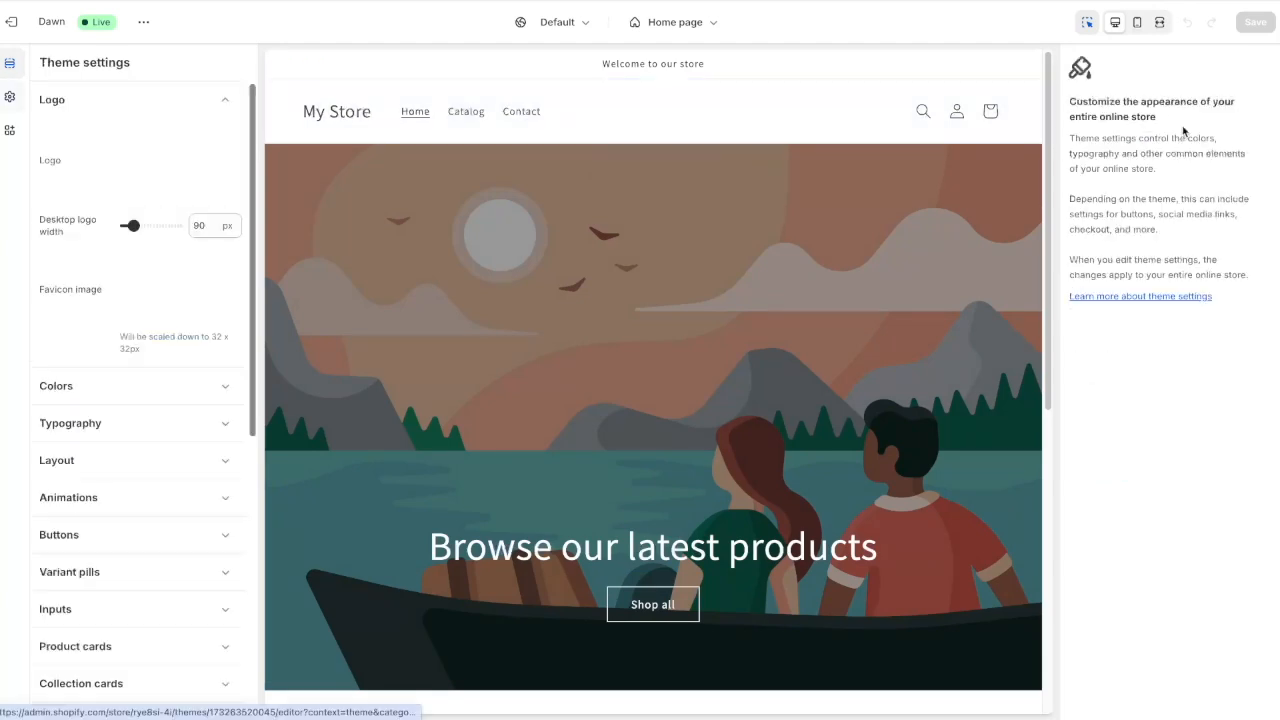
pyautogui.click(166, 153)
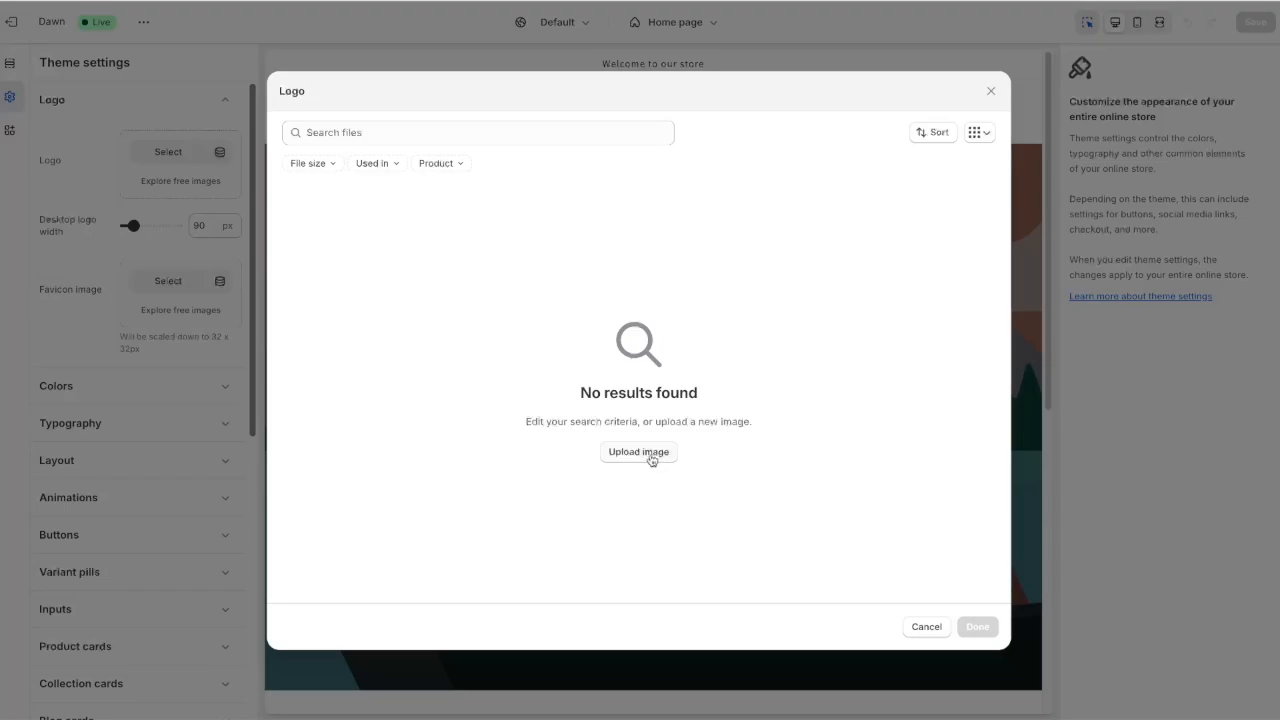
pyautogui.click(651, 459)
pyautogui.click(362, 200)
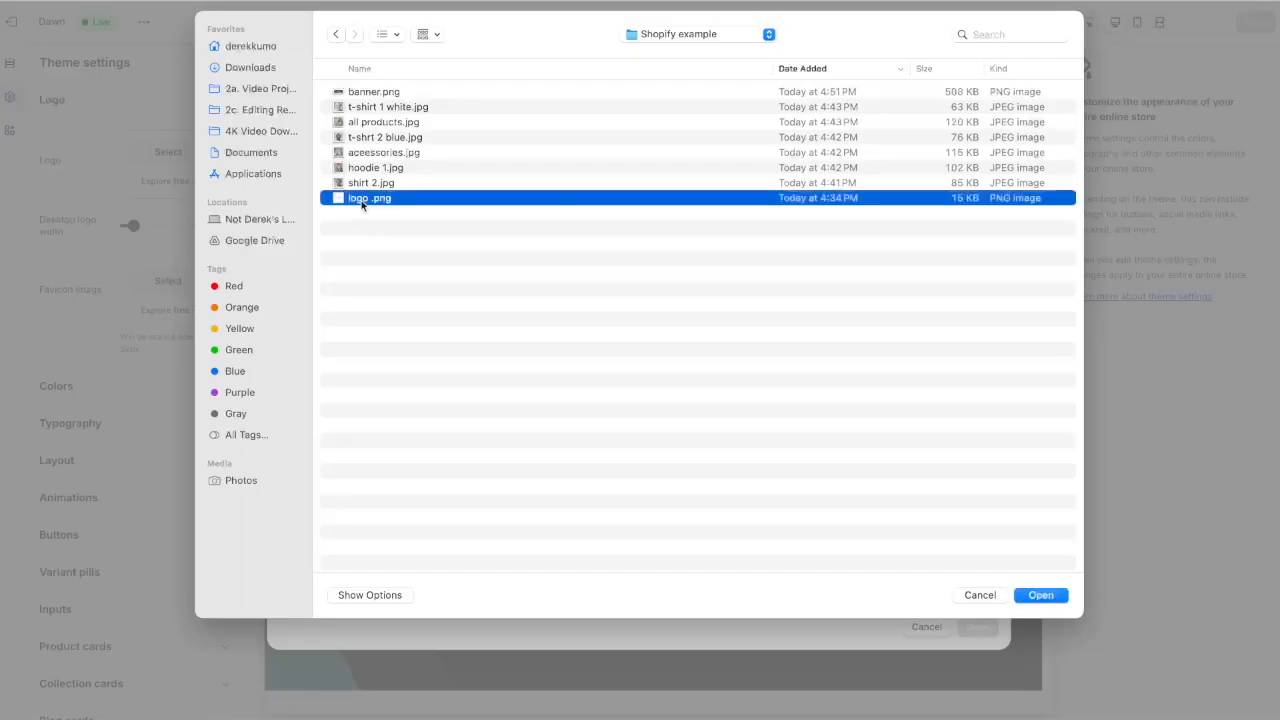
pyautogui.click(1038, 596)
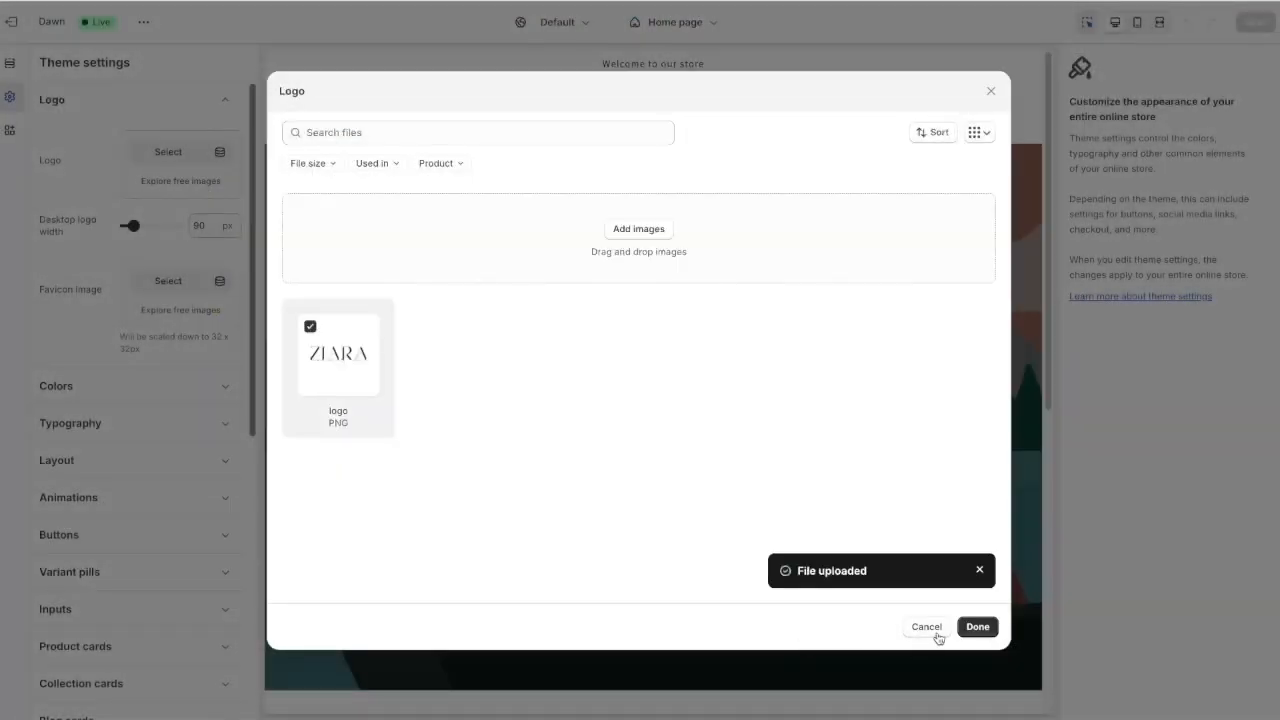
pyautogui.click(978, 628)
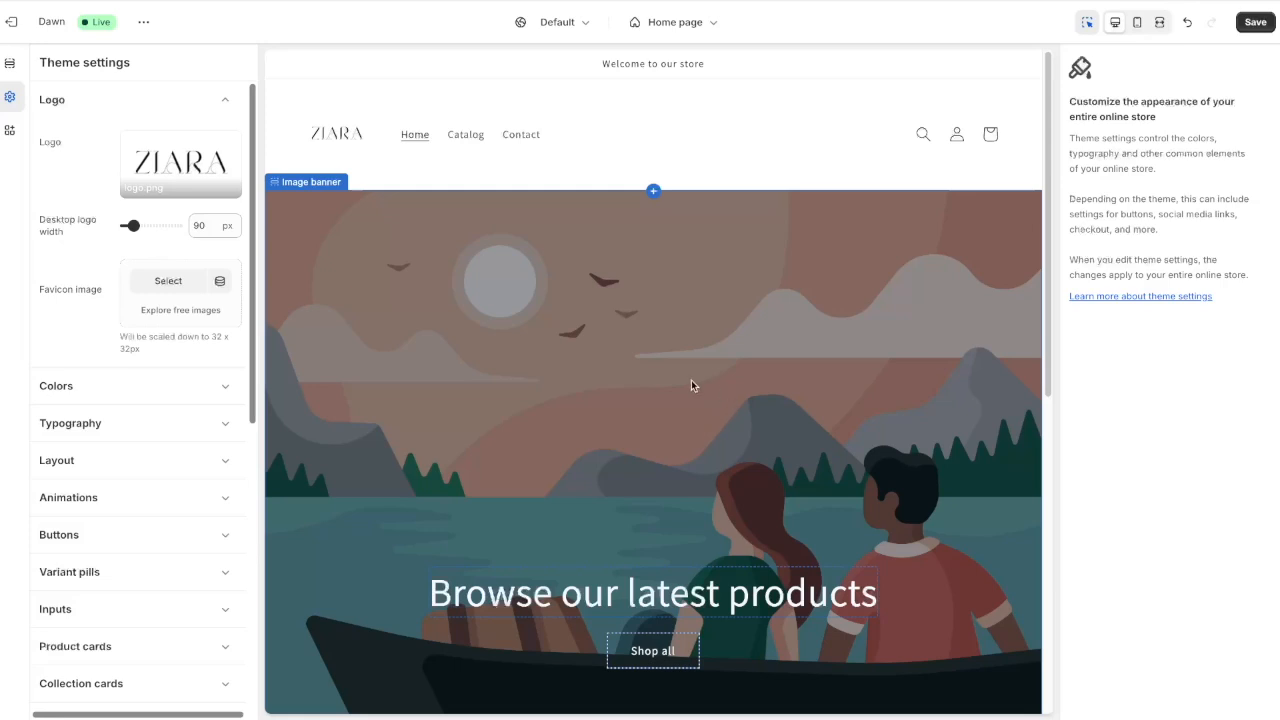
pyautogui.click(669, 392)
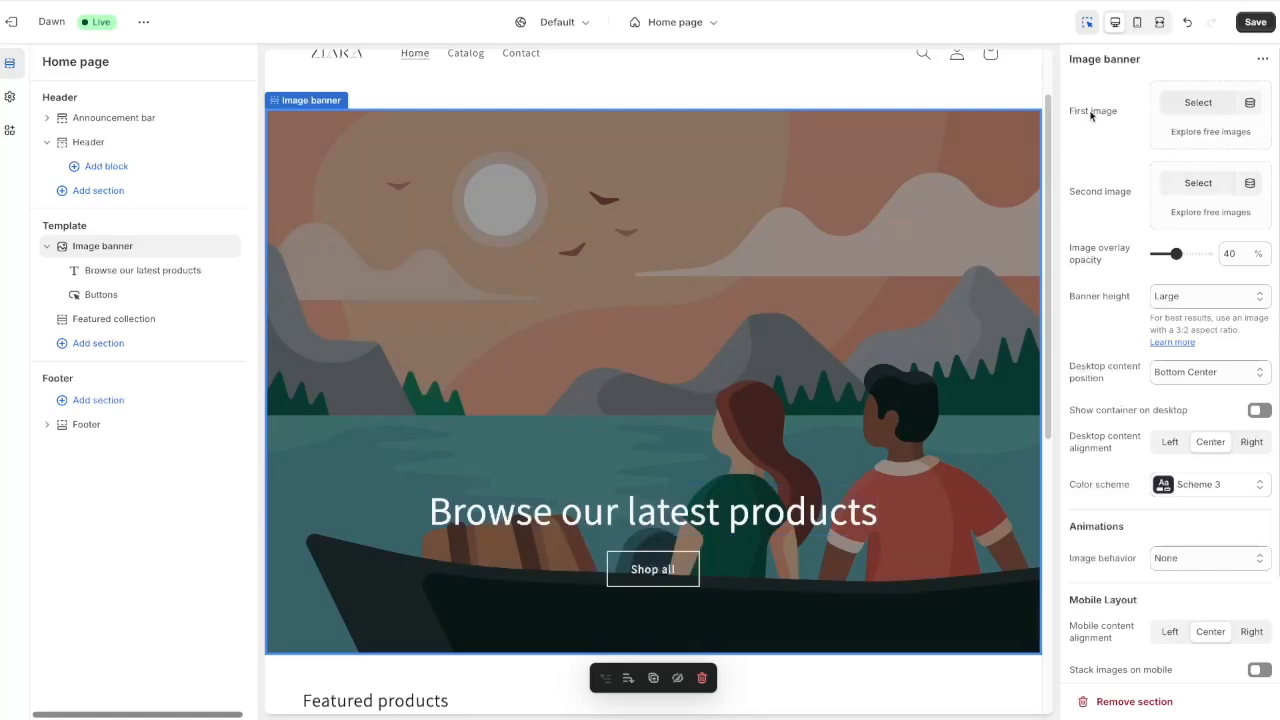
# Give the Image banner an uploaded banner image as its first image and Medium height
pyautogui.click(1198, 104)
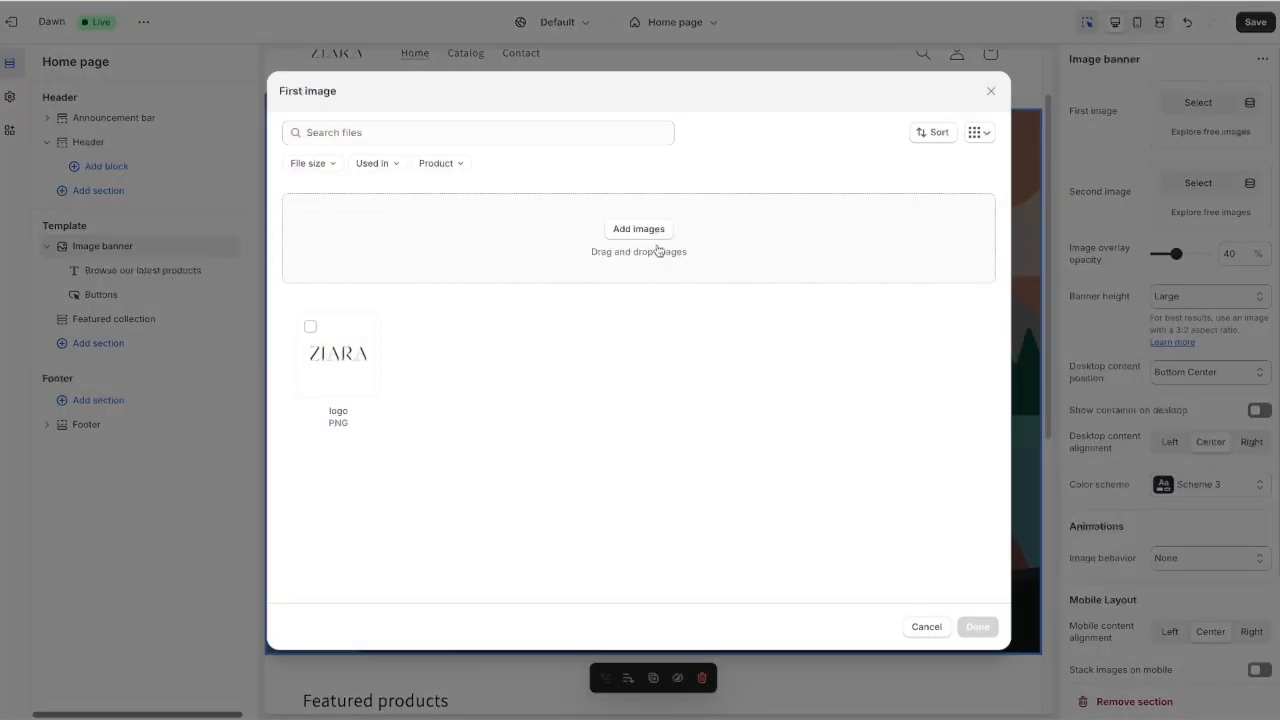
pyautogui.click(651, 232)
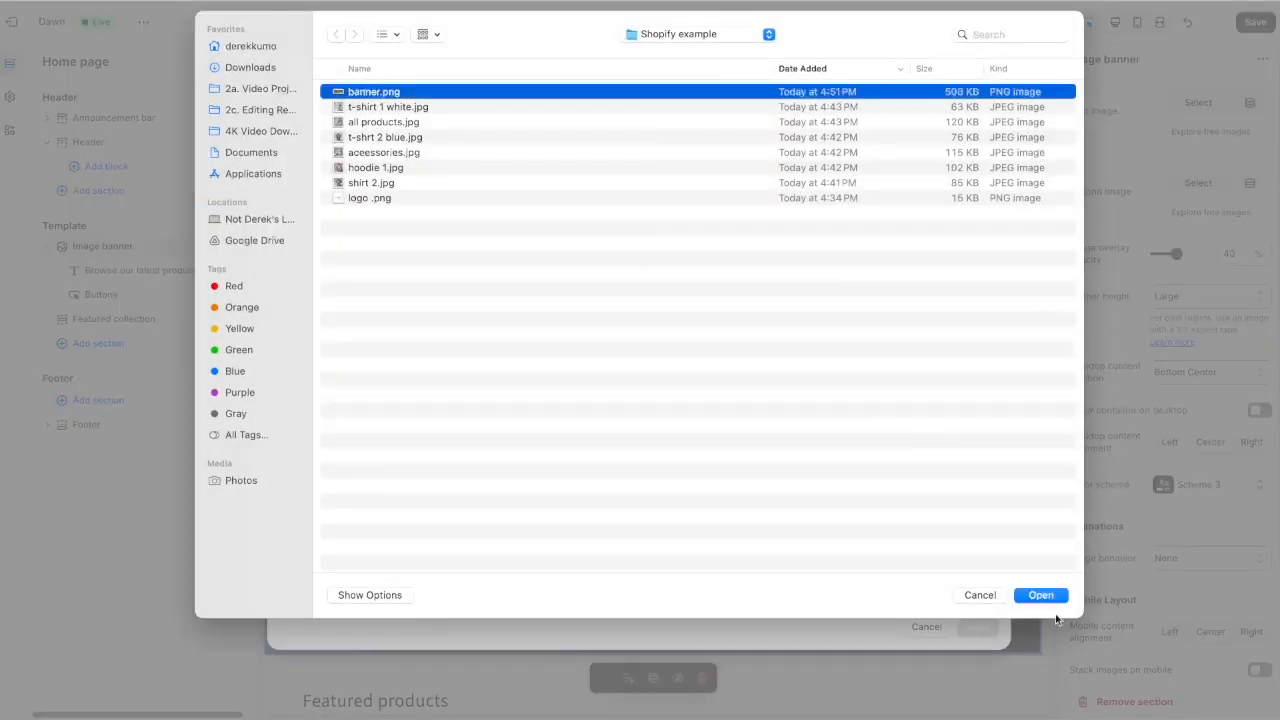
pyautogui.click(1045, 595)
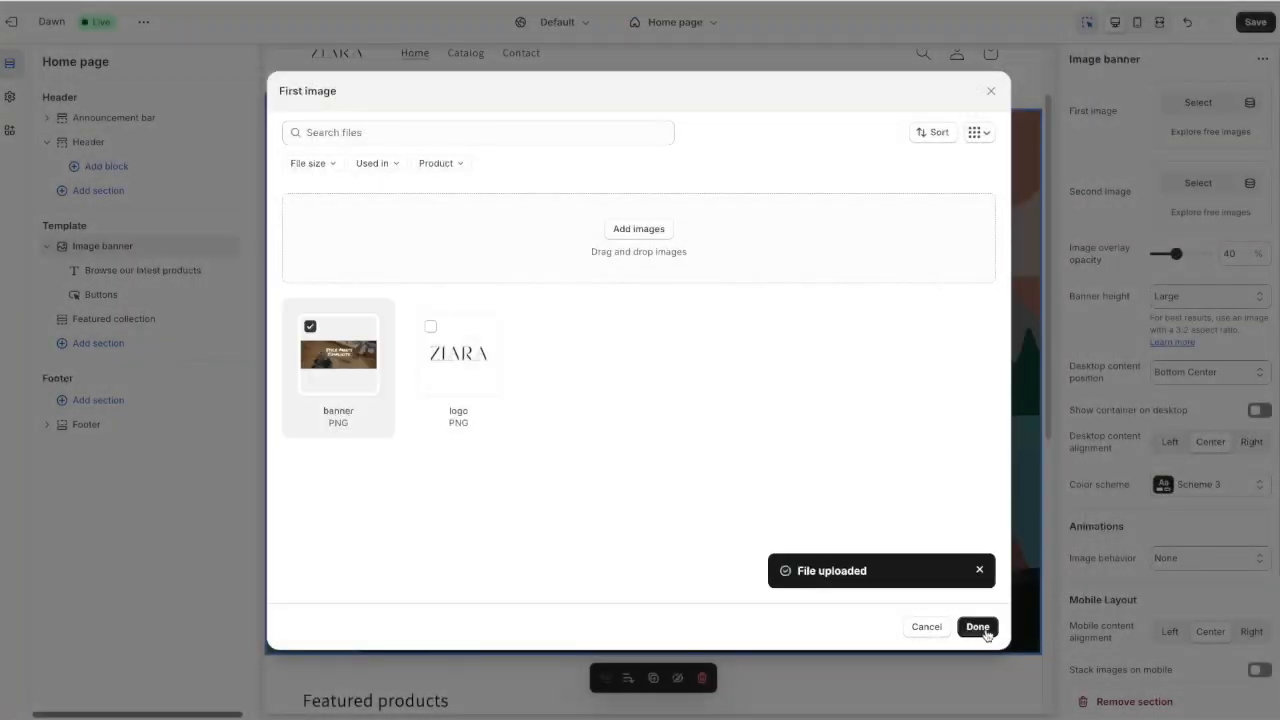
pyautogui.click(977, 627)
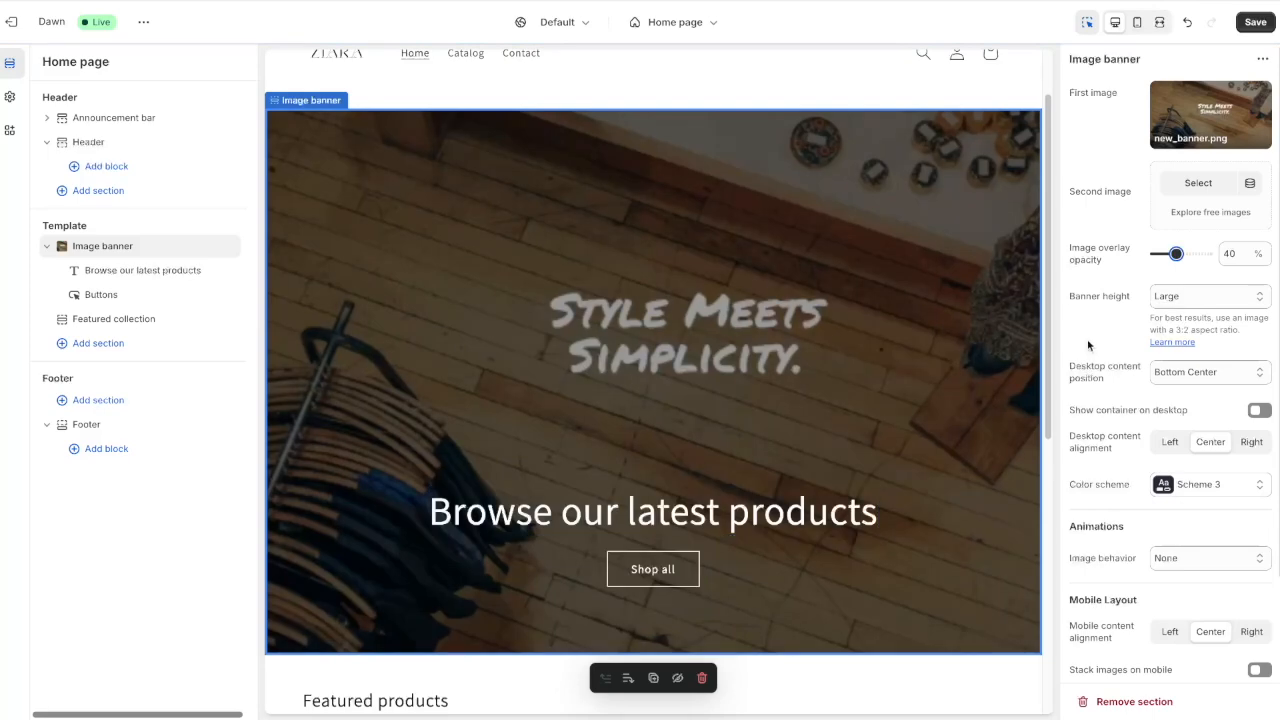
pyautogui.click(1172, 296)
pyautogui.click(1176, 278)
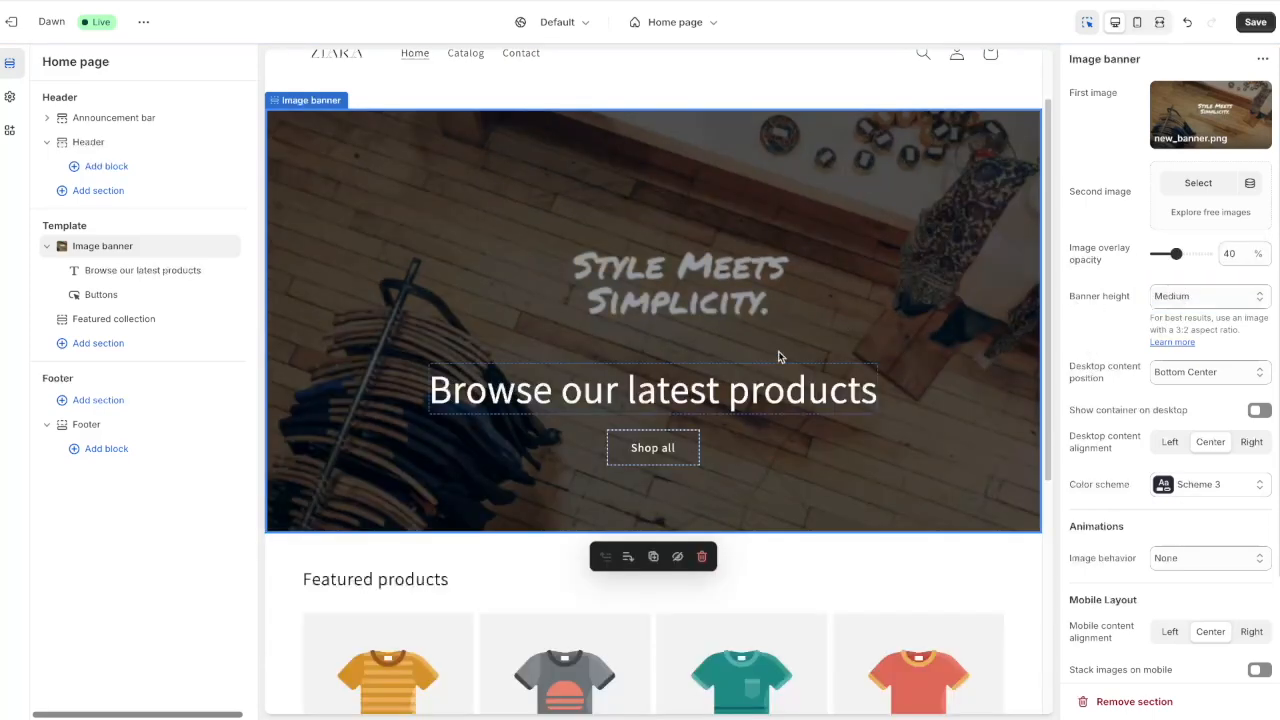
# Delete the 'Browse our latest products' heading from the banner and save the page
pyautogui.click(690, 398)
pyautogui.click(702, 438)
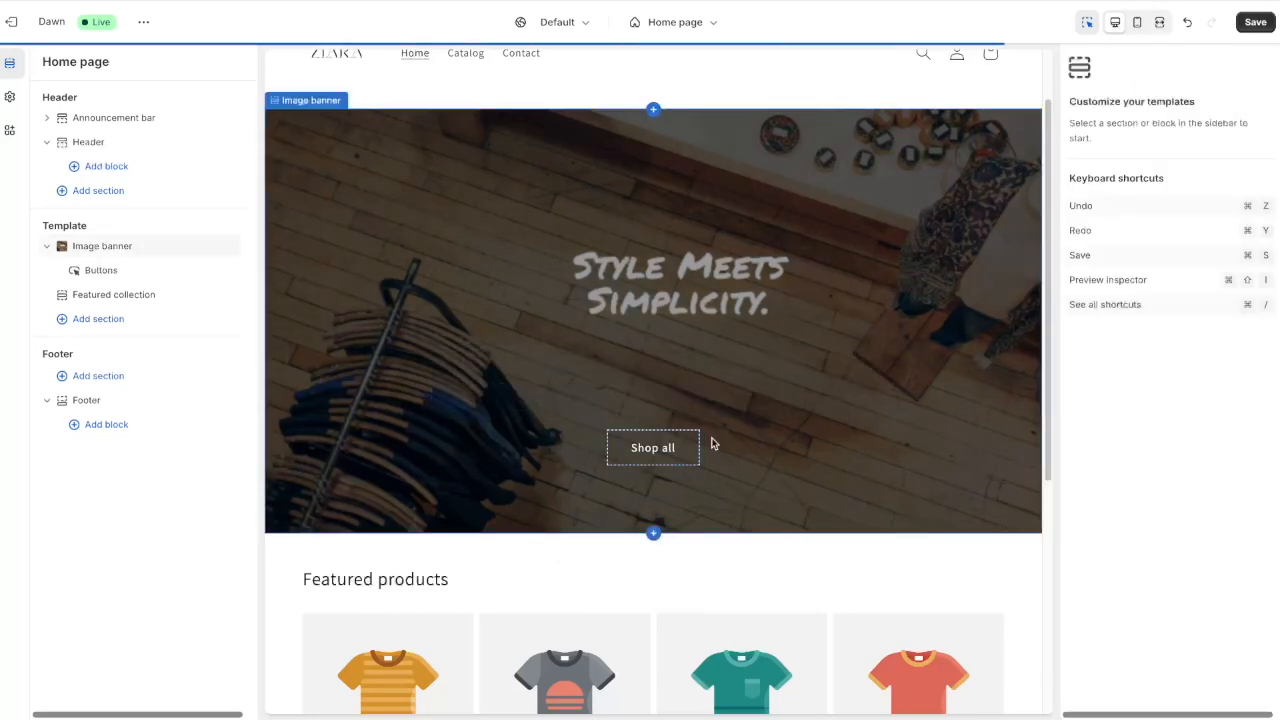
pyautogui.click(861, 268)
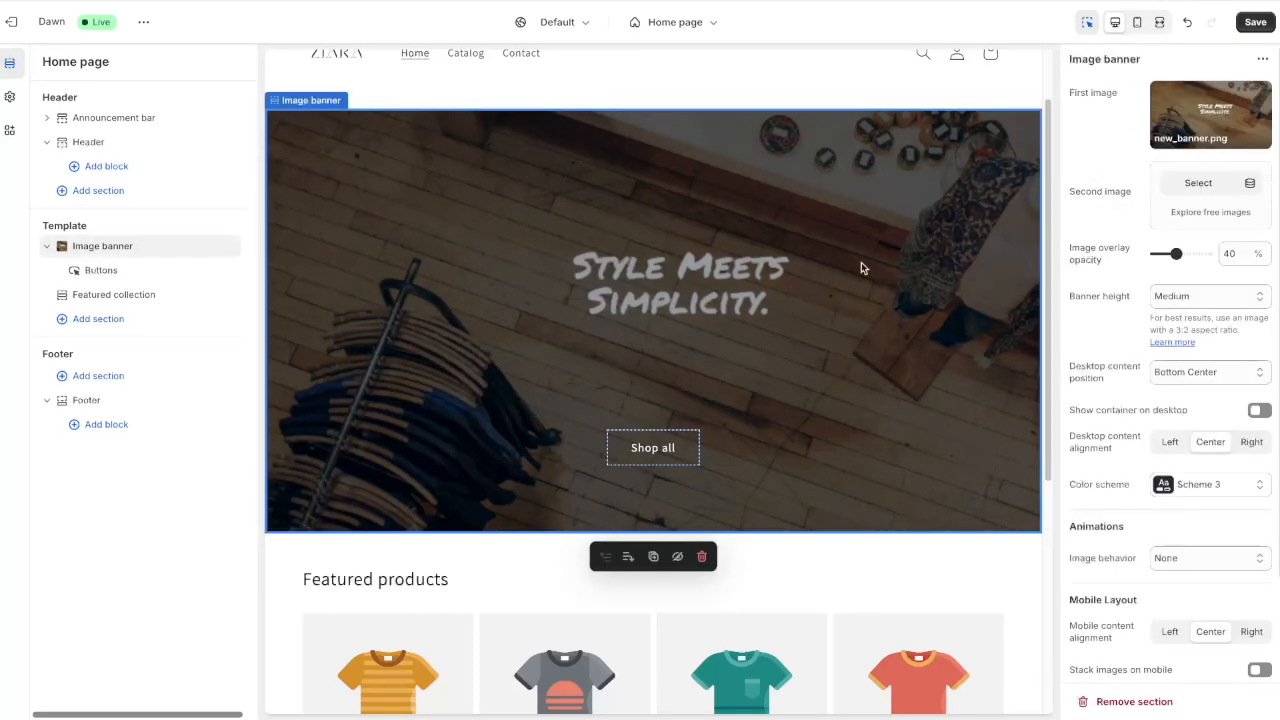
pyautogui.click(1257, 26)
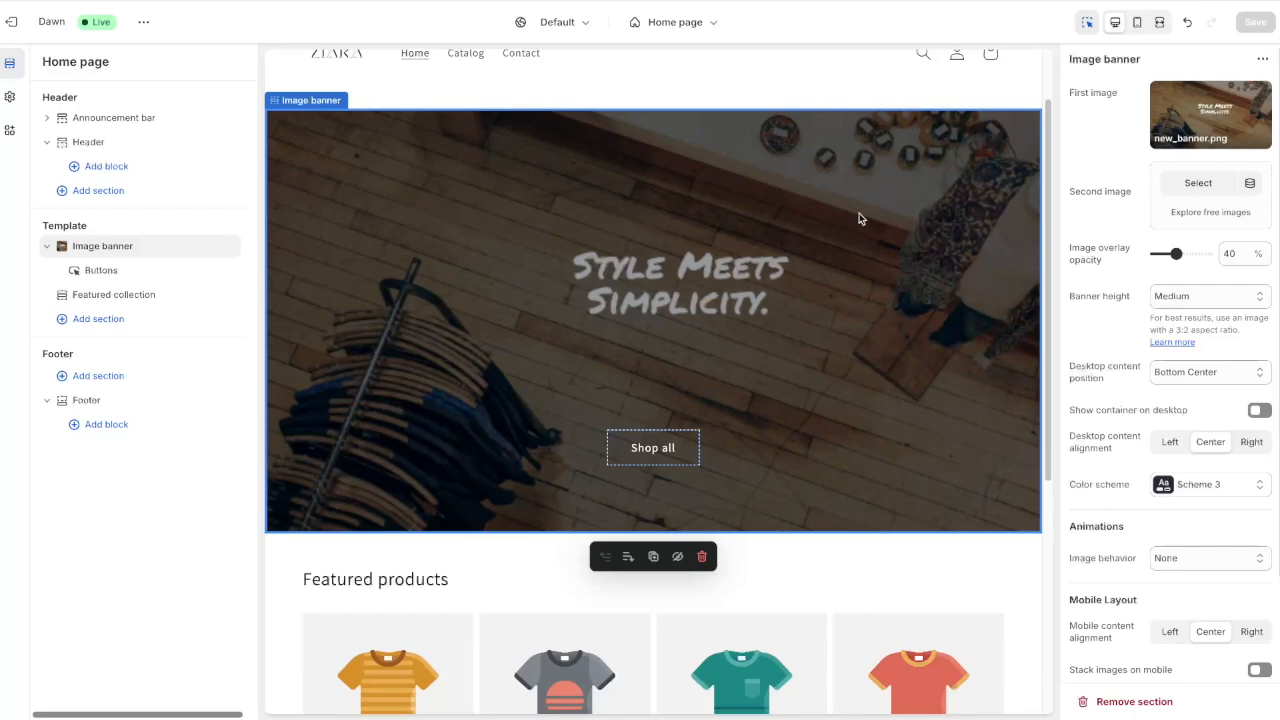
# Insert an Image with text section below the banner using the all_products.jpg apparel image
pyautogui.scroll(-4, 852, 216)
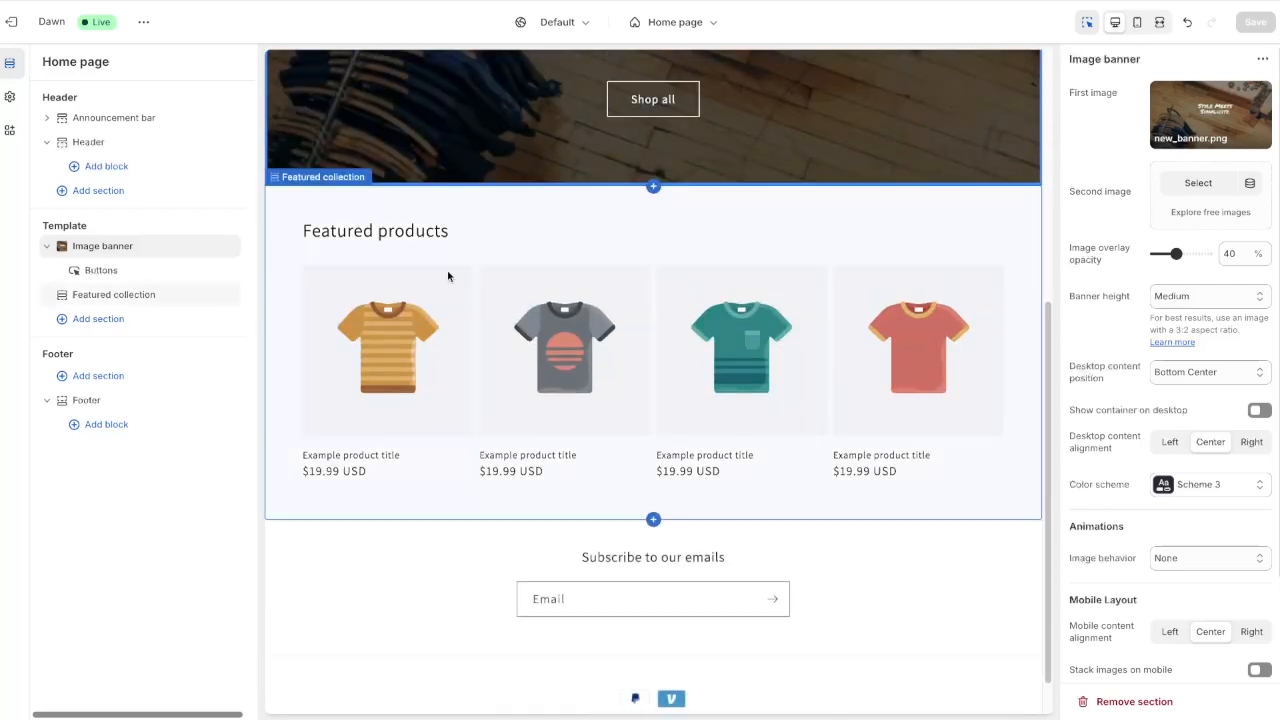
pyautogui.click(642, 192)
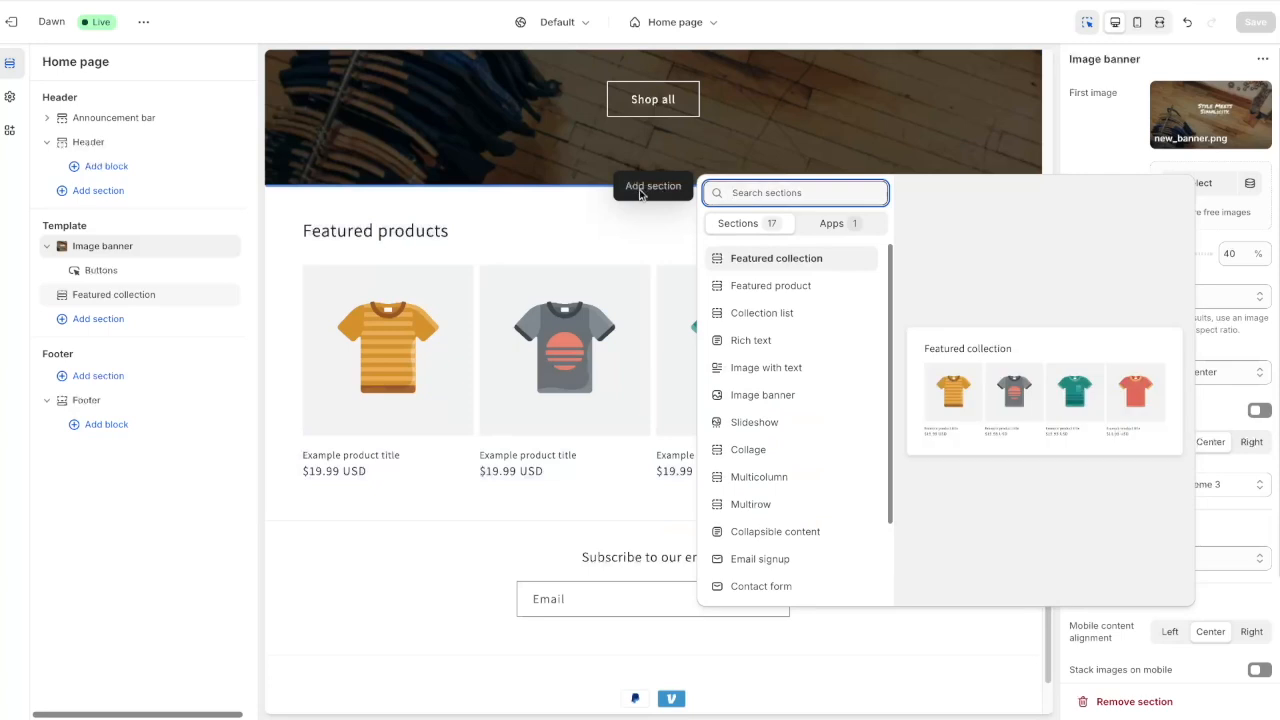
pyautogui.scroll(-3, 814, 360)
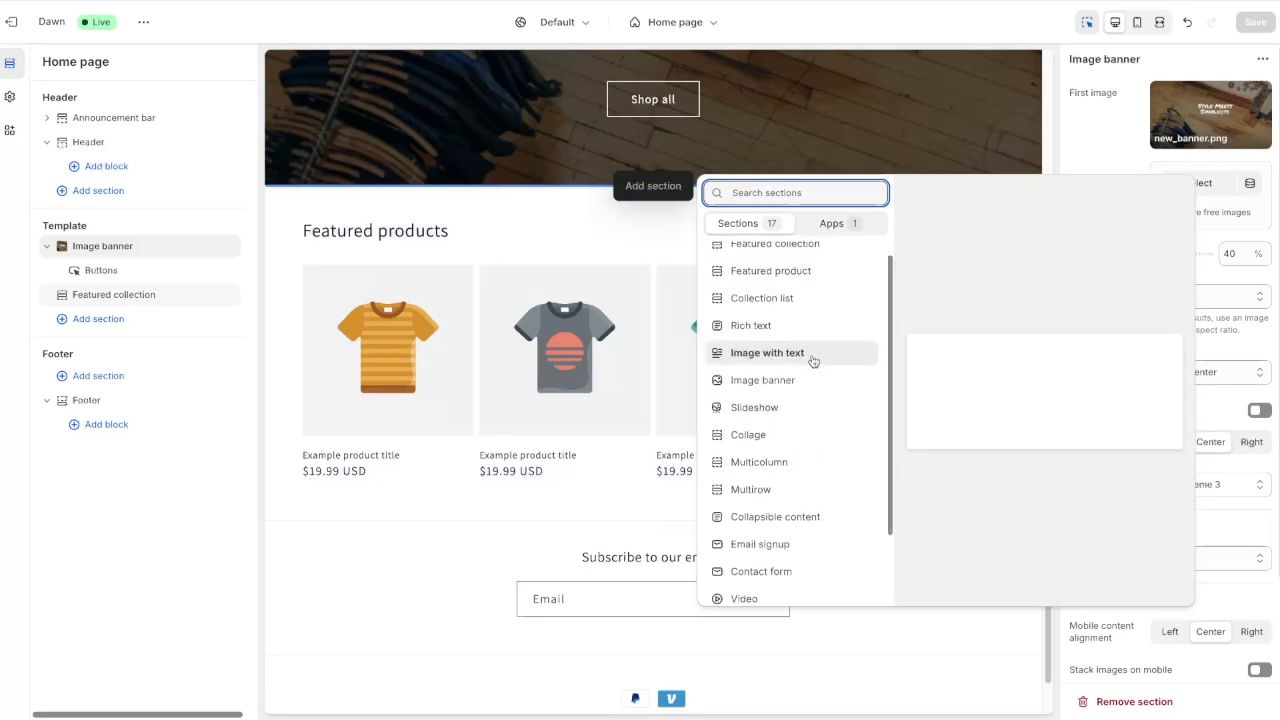
pyautogui.scroll(-1, 814, 390)
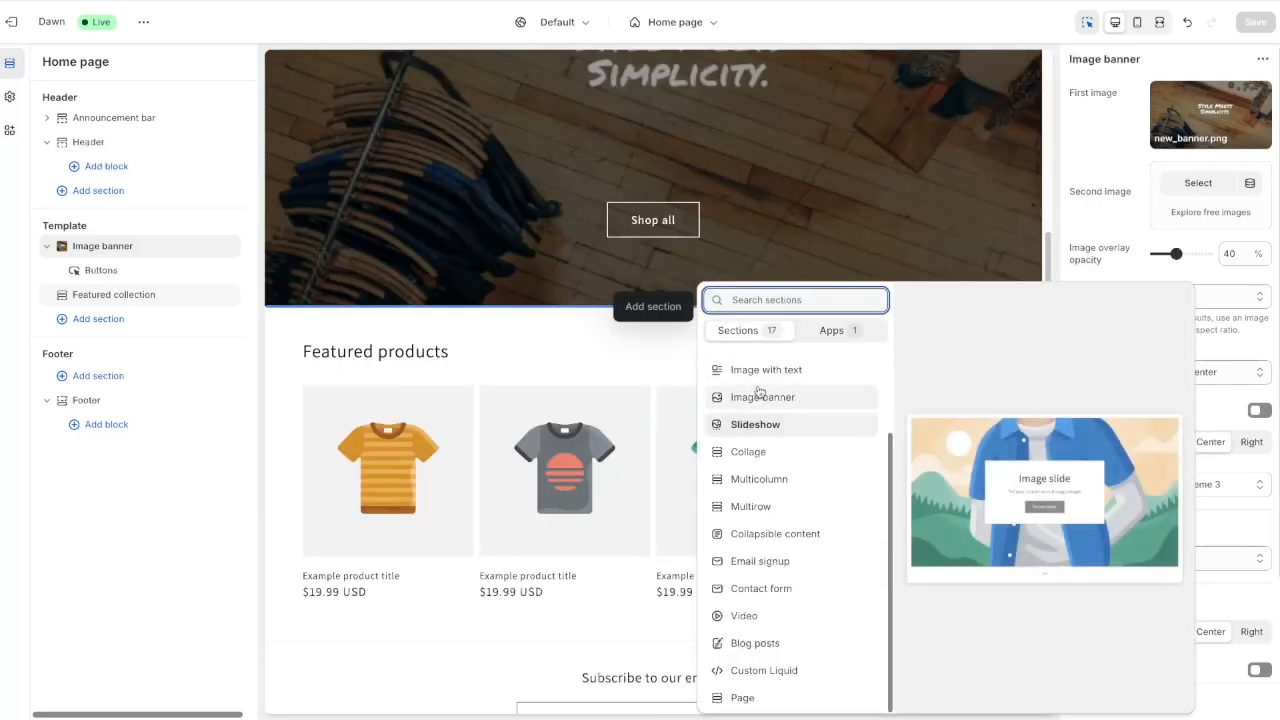
pyautogui.click(767, 372)
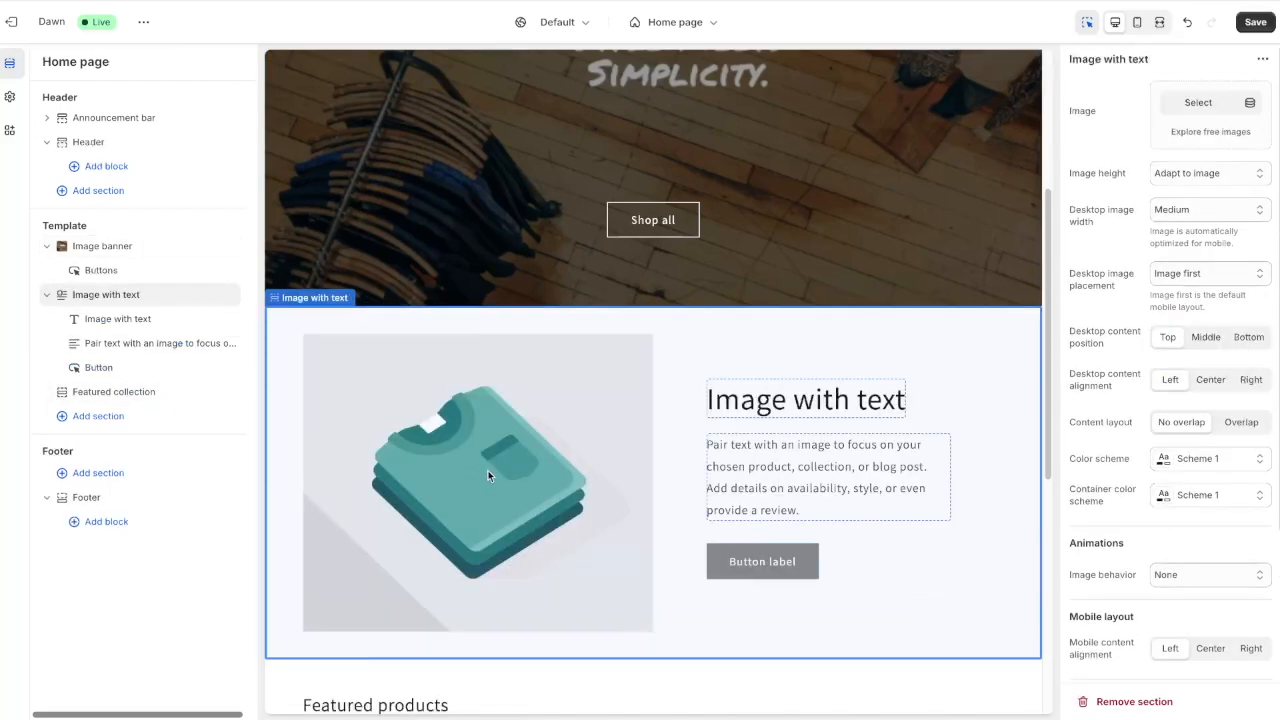
pyautogui.click(1200, 110)
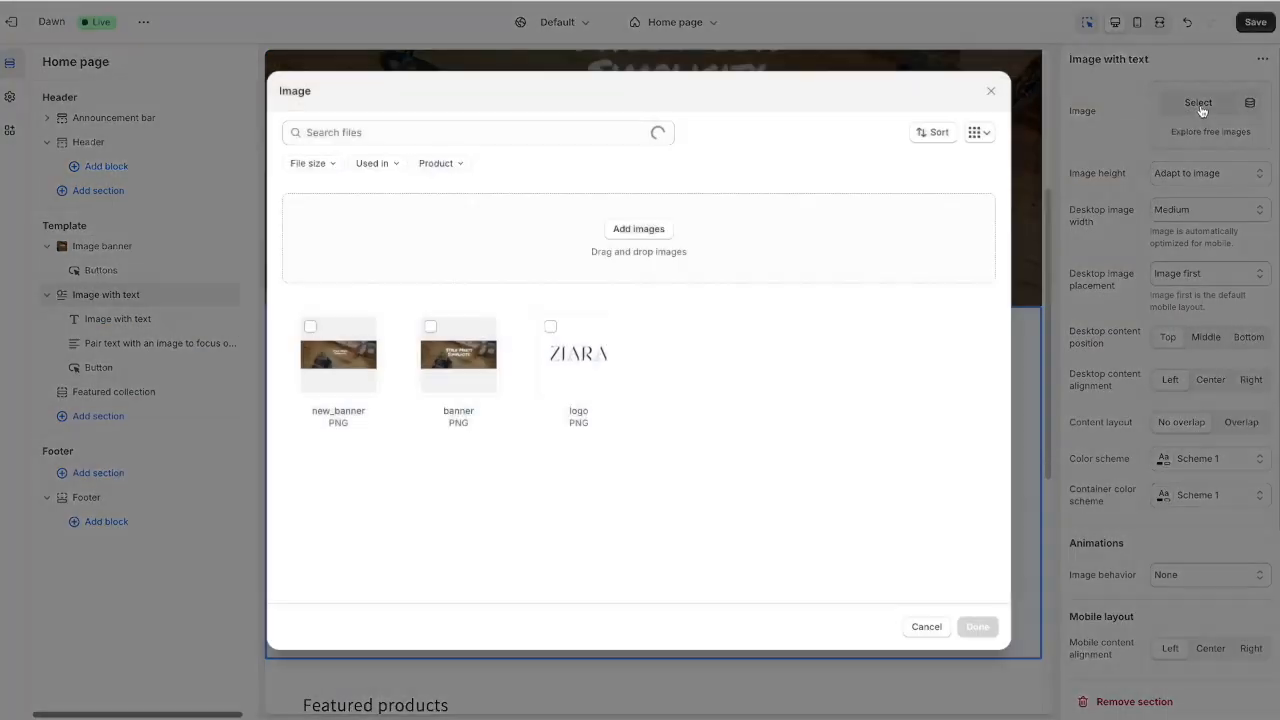
pyautogui.click(977, 626)
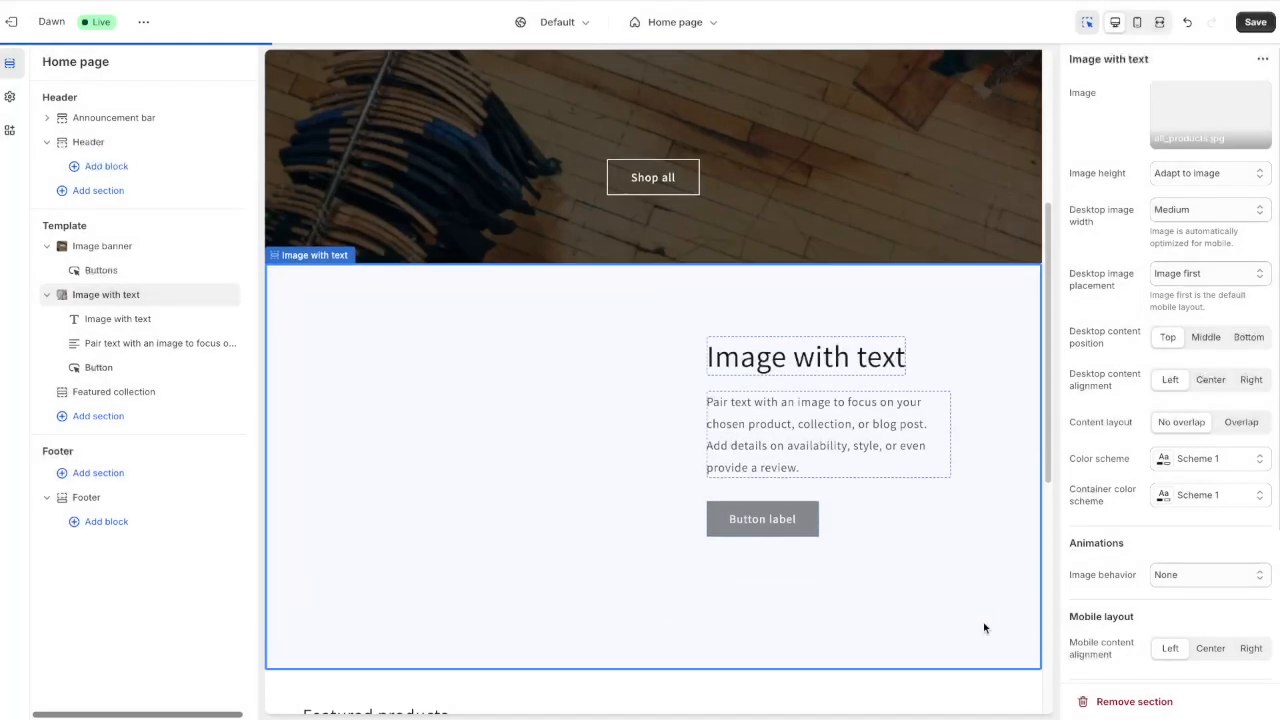
pyautogui.click(767, 198)
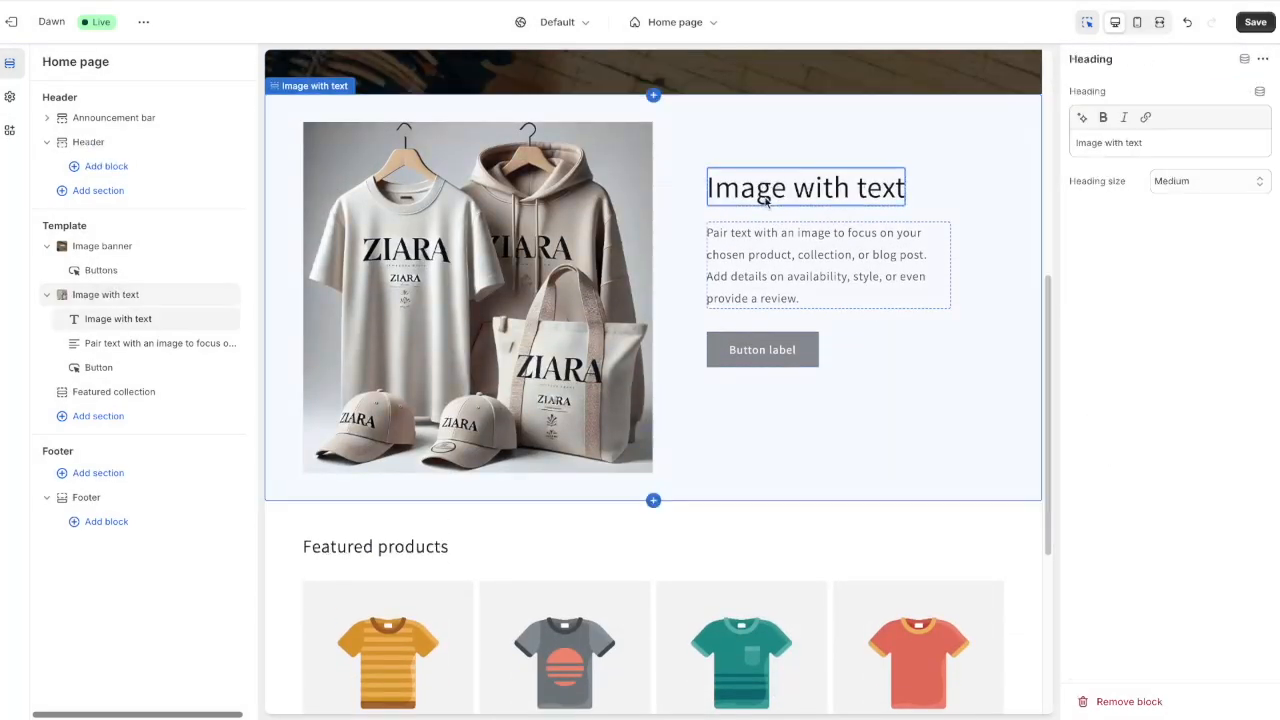
pyautogui.moveTo(1150, 142); pyautogui.dragTo(1070, 142)
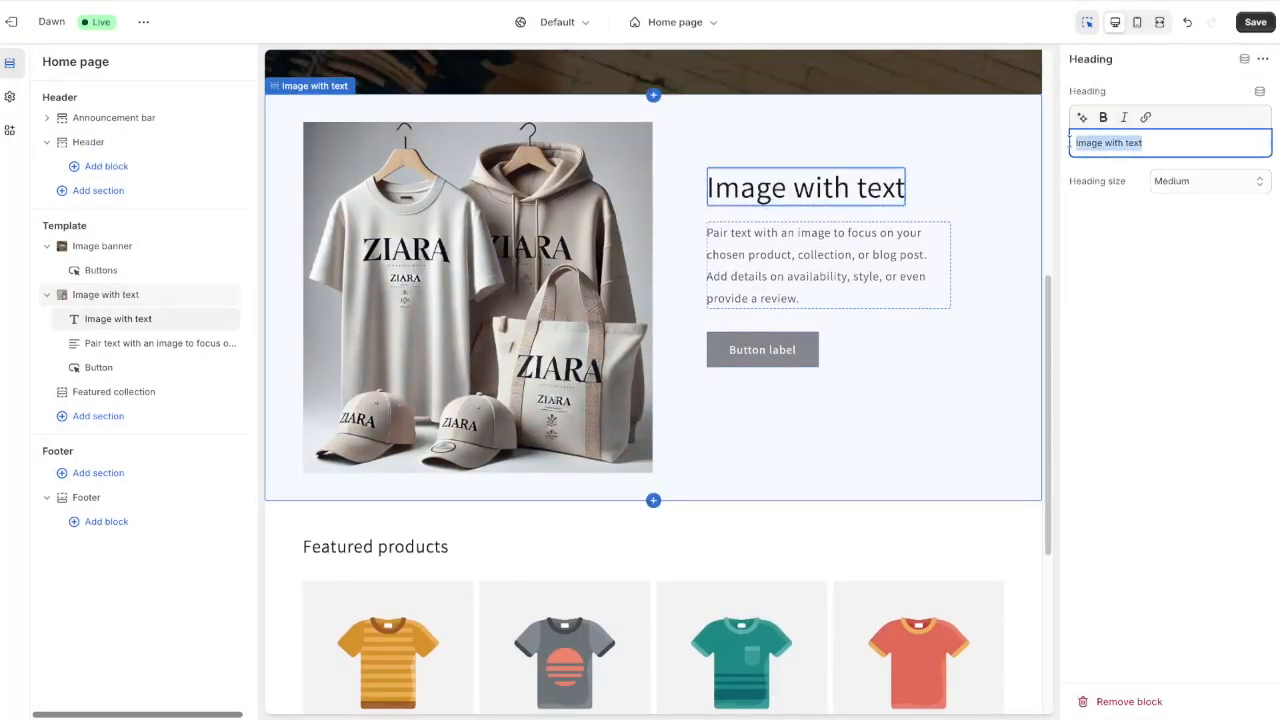
# Retitle the section 'Fall Collection' and generate Expert-tone AI paragraph suggestions about the fall collection
pyautogui.write('Fall ')
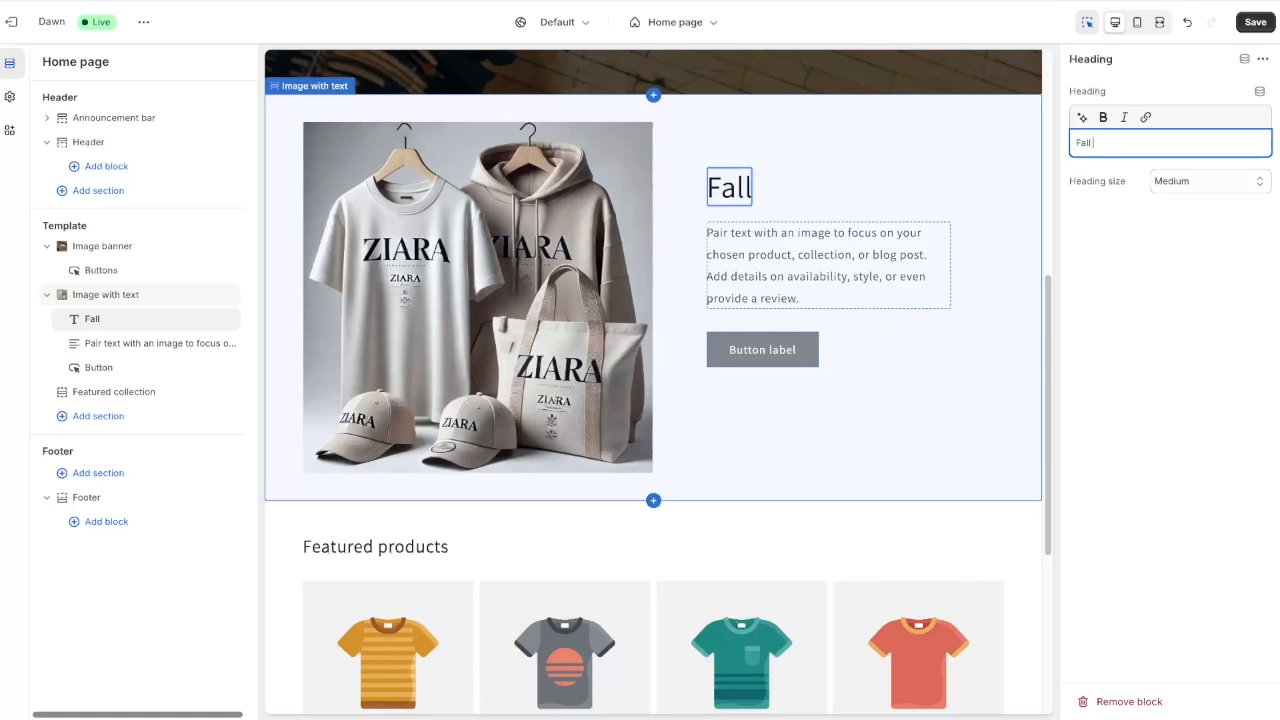
pyautogui.write('Collection')
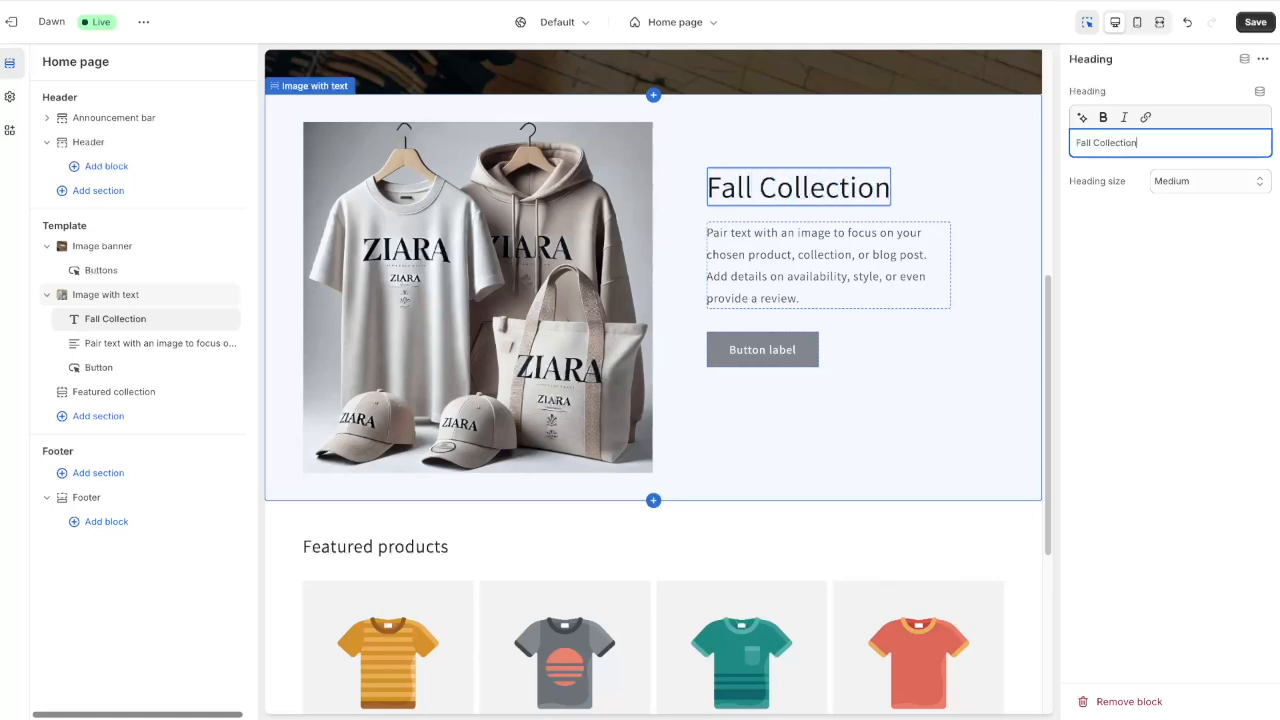
pyautogui.click(759, 250)
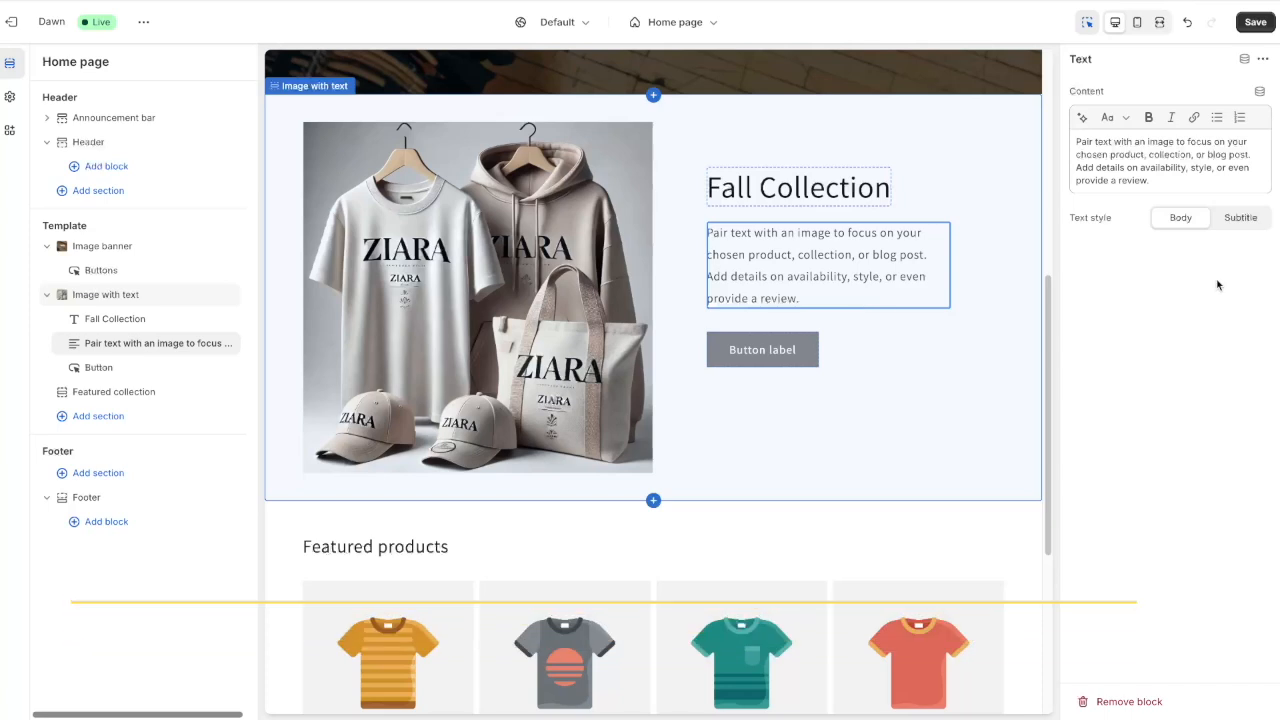
pyautogui.click(1105, 157)
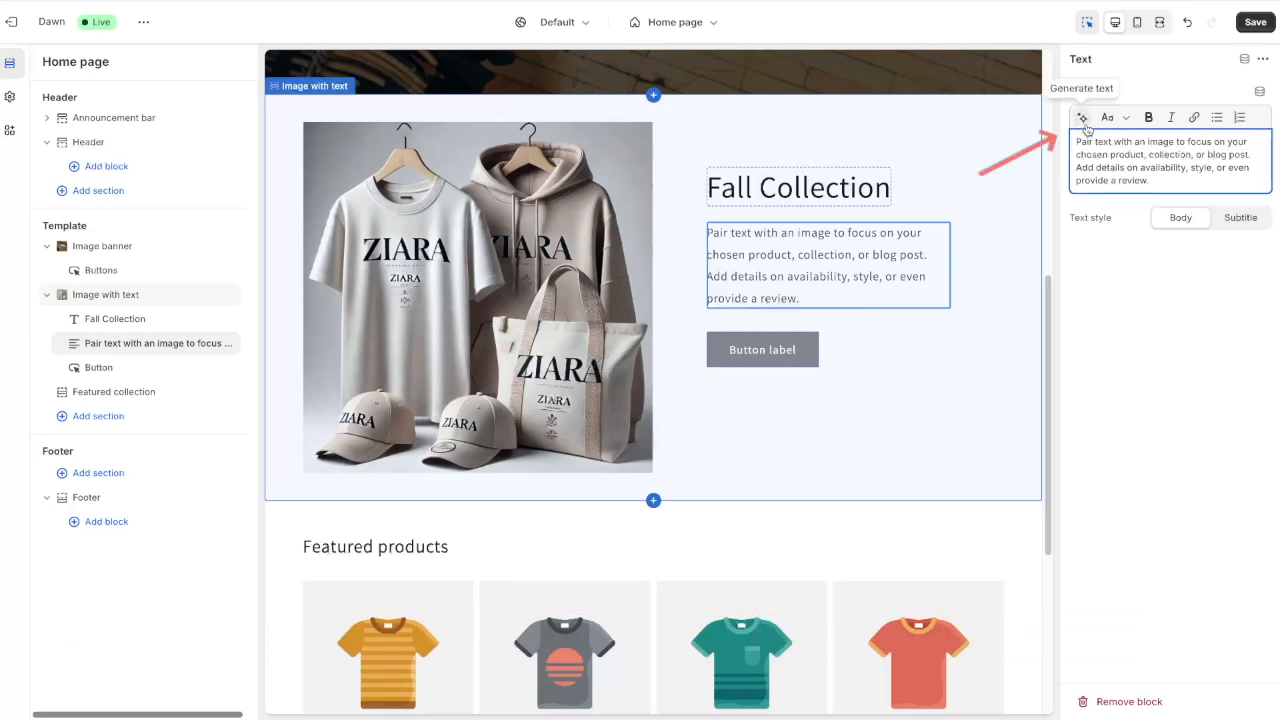
pyautogui.click(1083, 120)
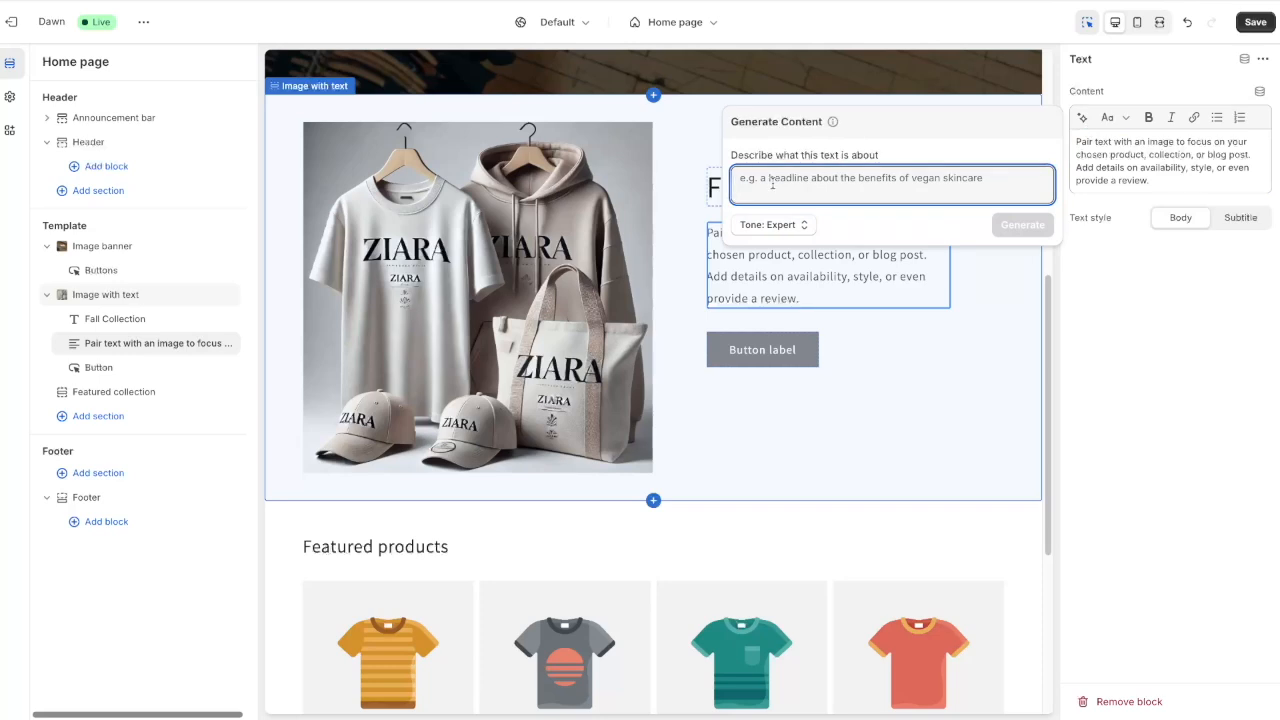
pyautogui.write("It's about a new fall collection of our products")
pyautogui.click(787, 228)
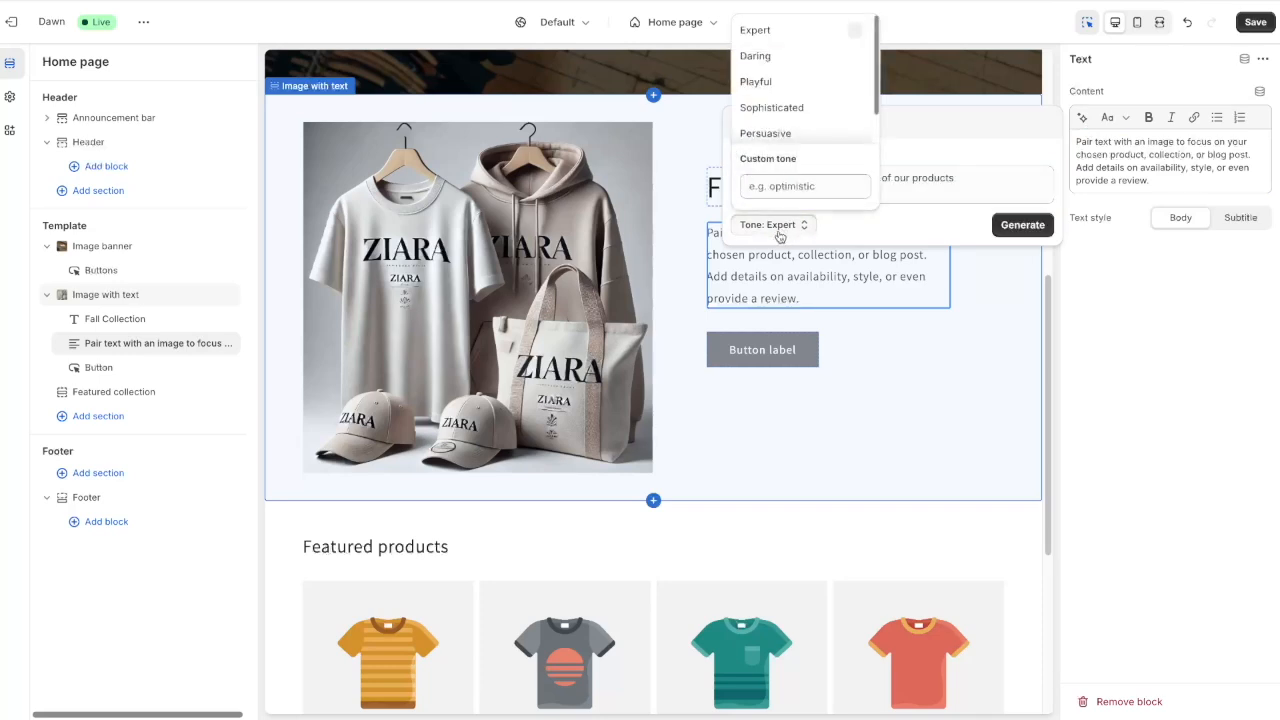
pyautogui.click(777, 228)
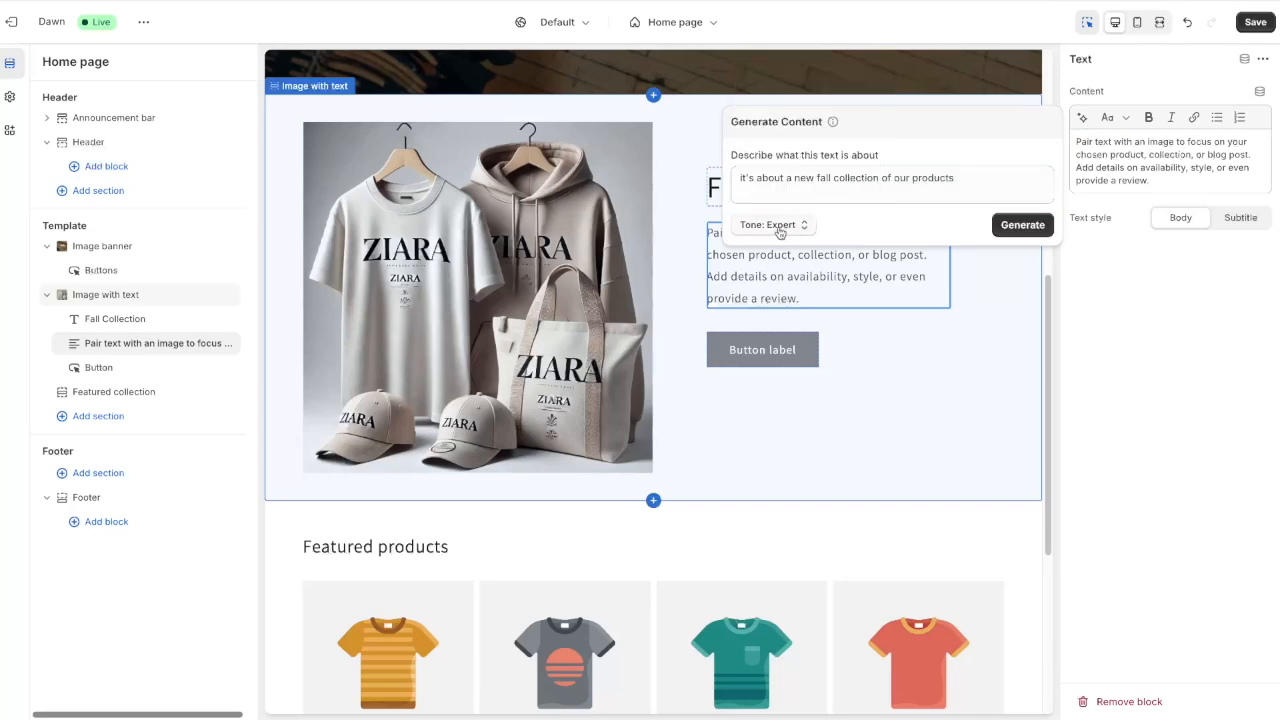
pyautogui.click(1021, 229)
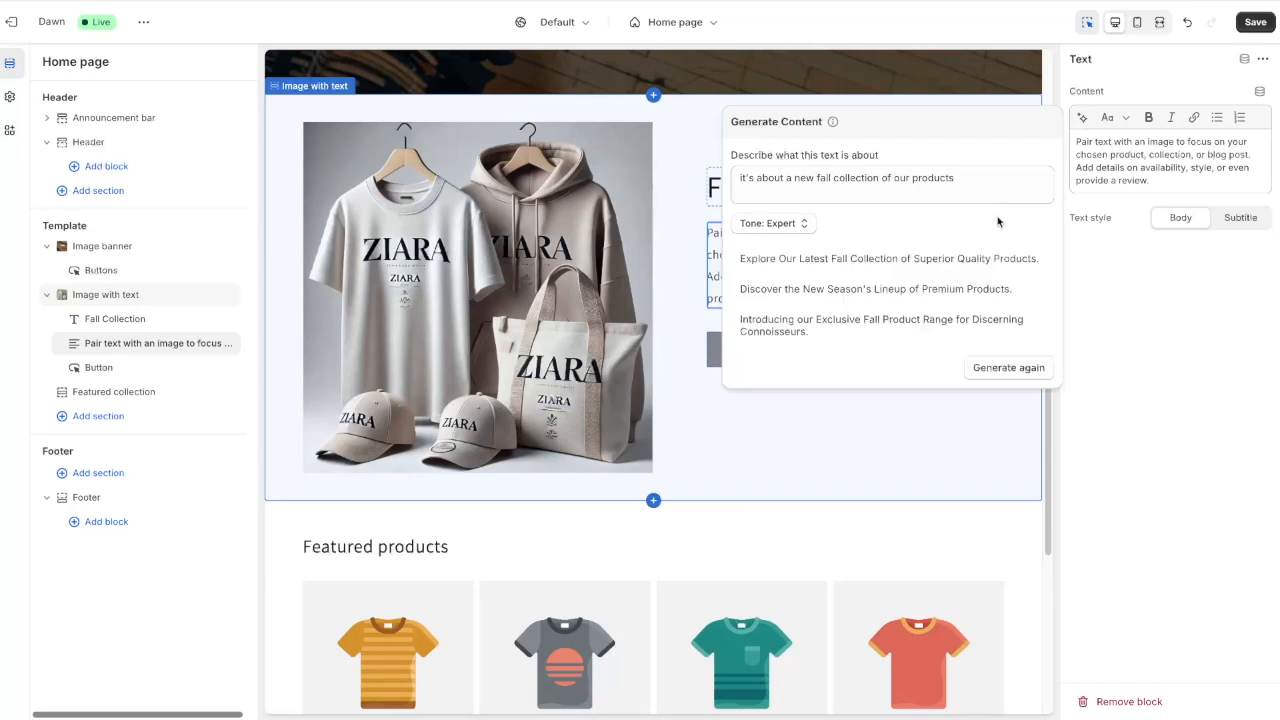
# Use the 'Discover the New Season's Lineup of Premium Products.' paragraph, label the button 'Shop Now', and save
pyautogui.click(805, 289)
pyautogui.click(766, 310)
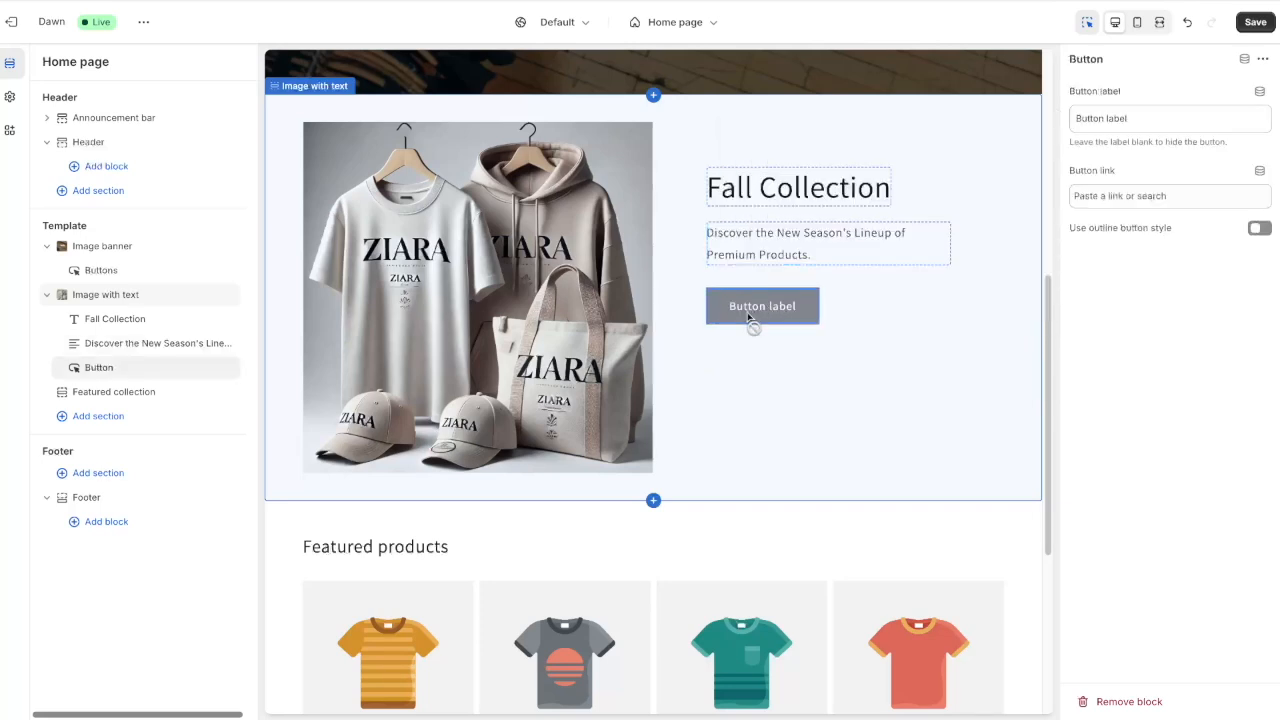
pyautogui.moveTo(1137, 120); pyautogui.dragTo(1021, 122)
pyautogui.write('Shop No')
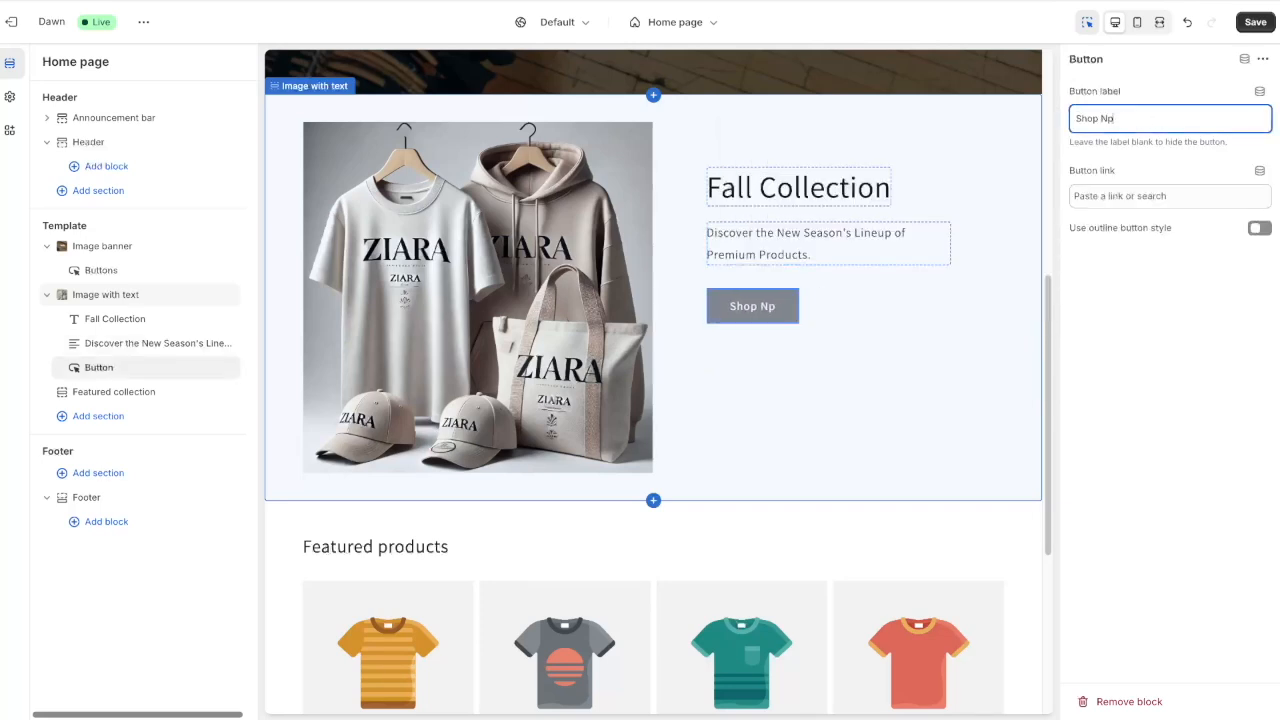
pyautogui.press('BackSpace')
pyautogui.write('ow')
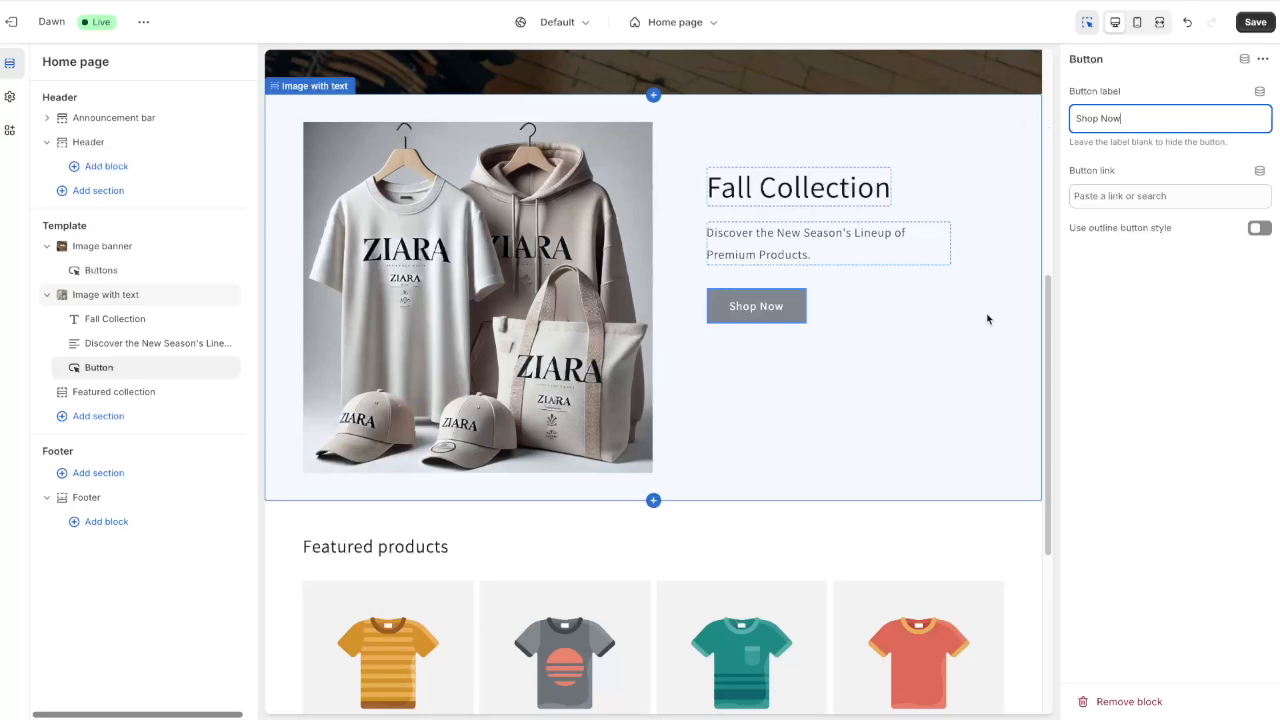
pyautogui.click(1257, 22)
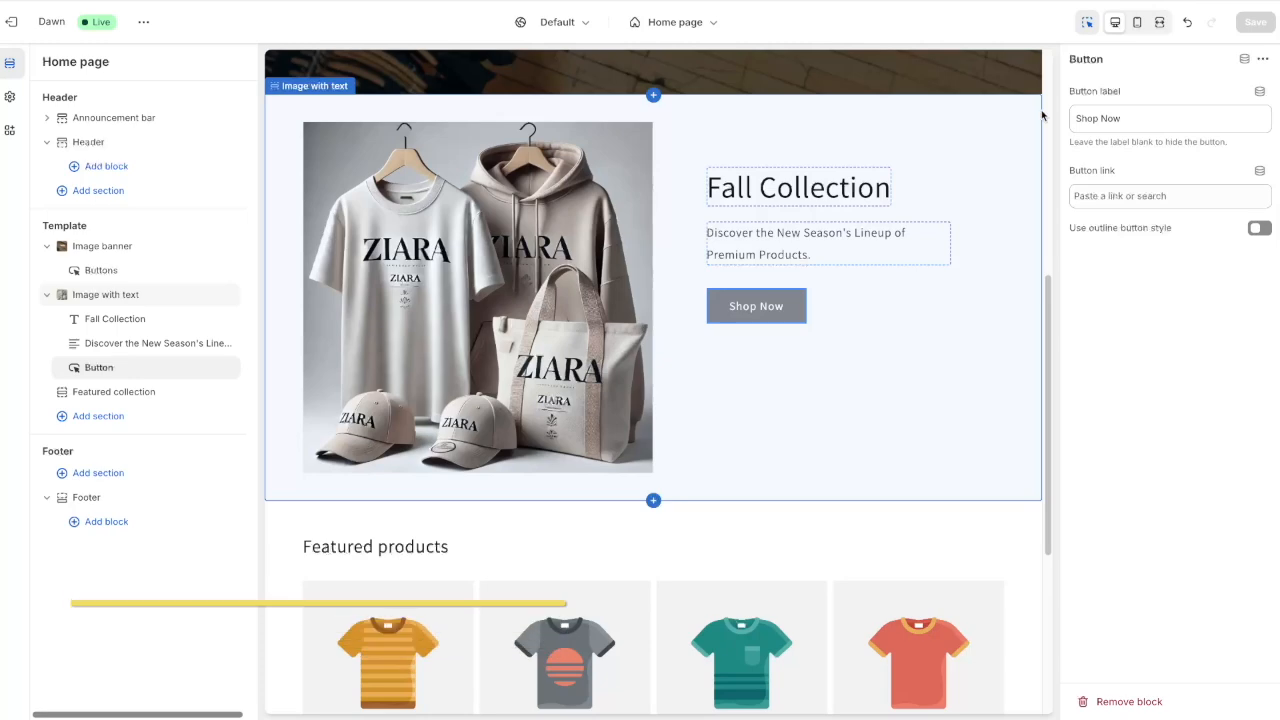
# Select the Image banner and toggle the preview between mobile and desktop layouts
pyautogui.click(1001, 75)
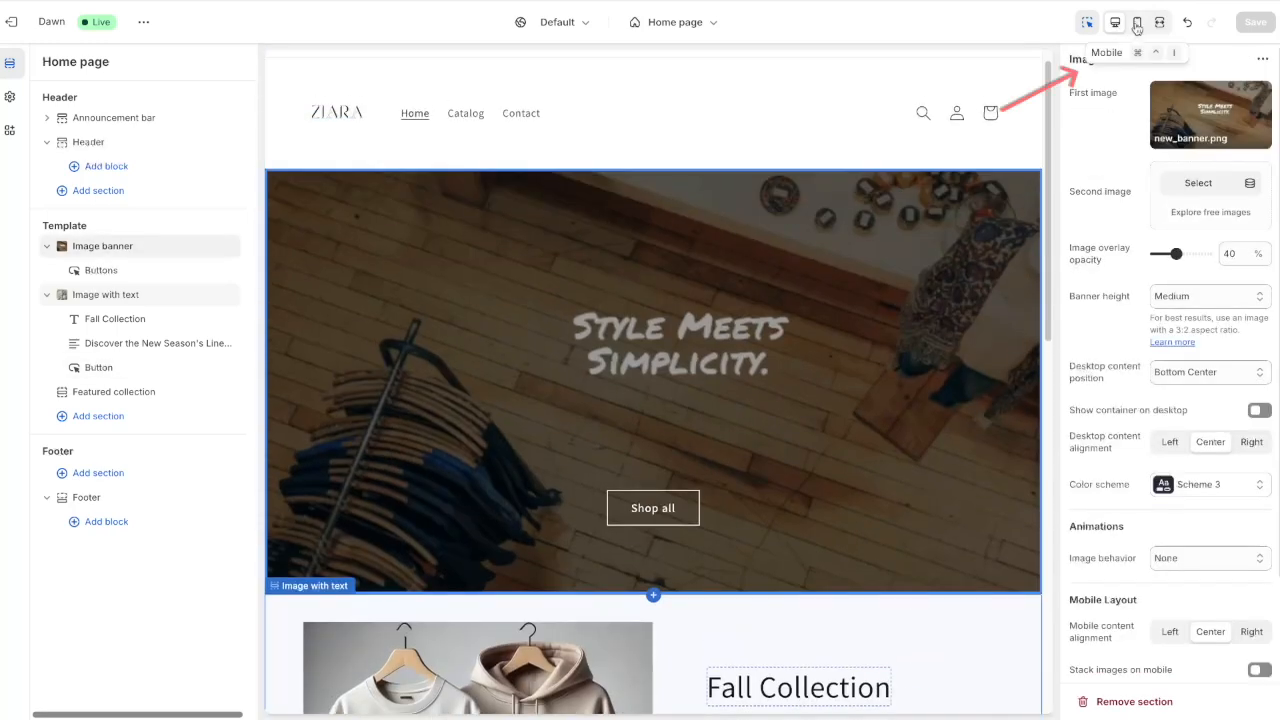
pyautogui.click(1137, 24)
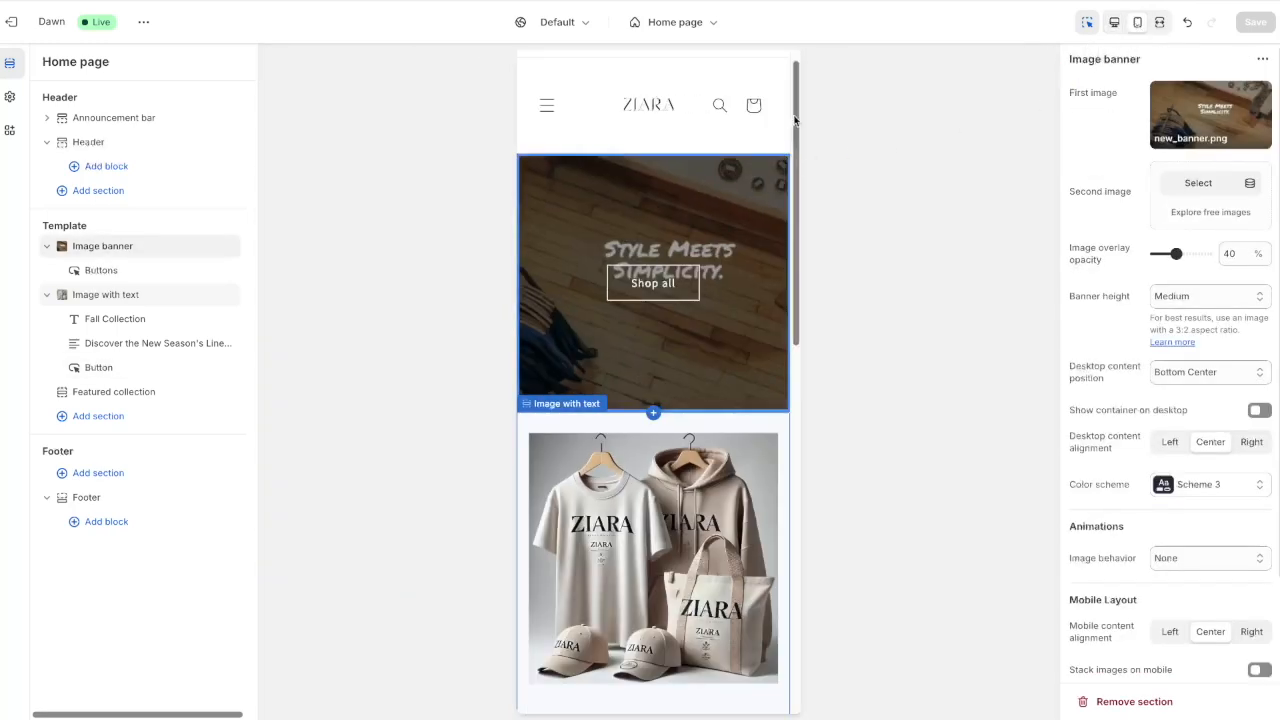
pyautogui.moveTo(794, 112); pyautogui.dragTo(794, 113)
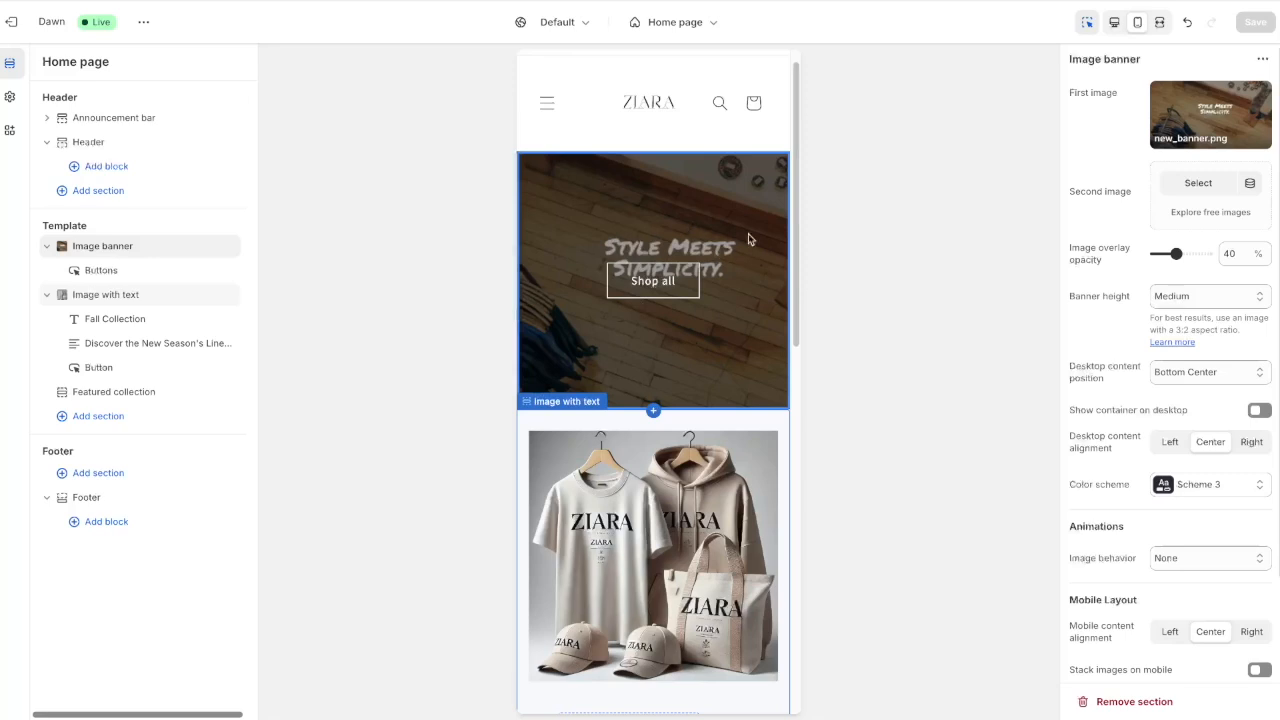
pyautogui.click(1113, 21)
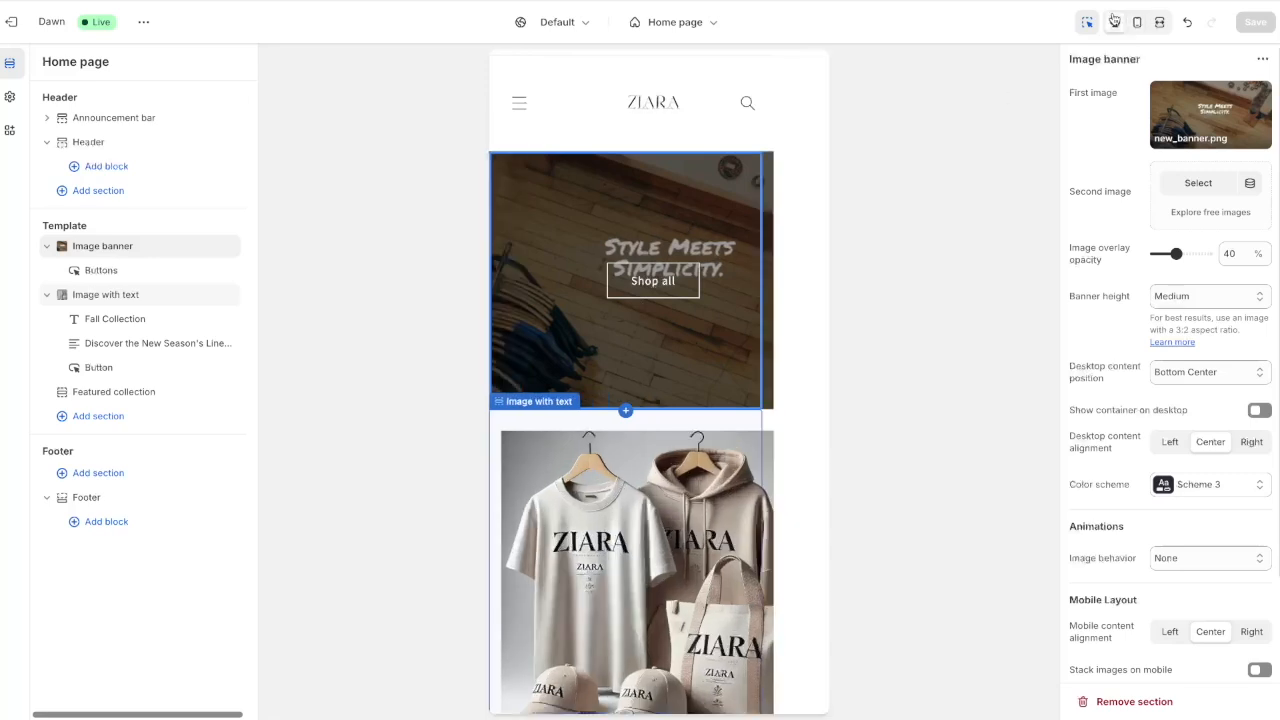
pyautogui.click(1141, 26)
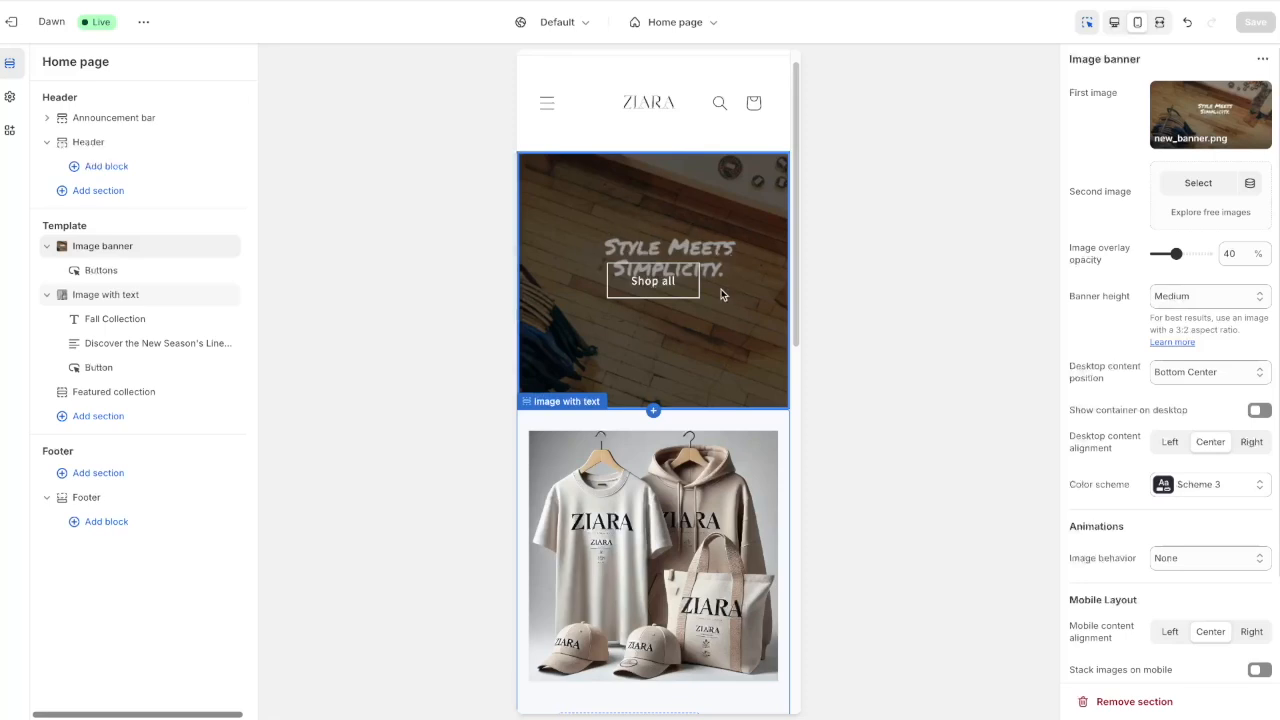
# Set the banner height to Adapt to first image and preview at desktop width
pyautogui.click(1205, 293)
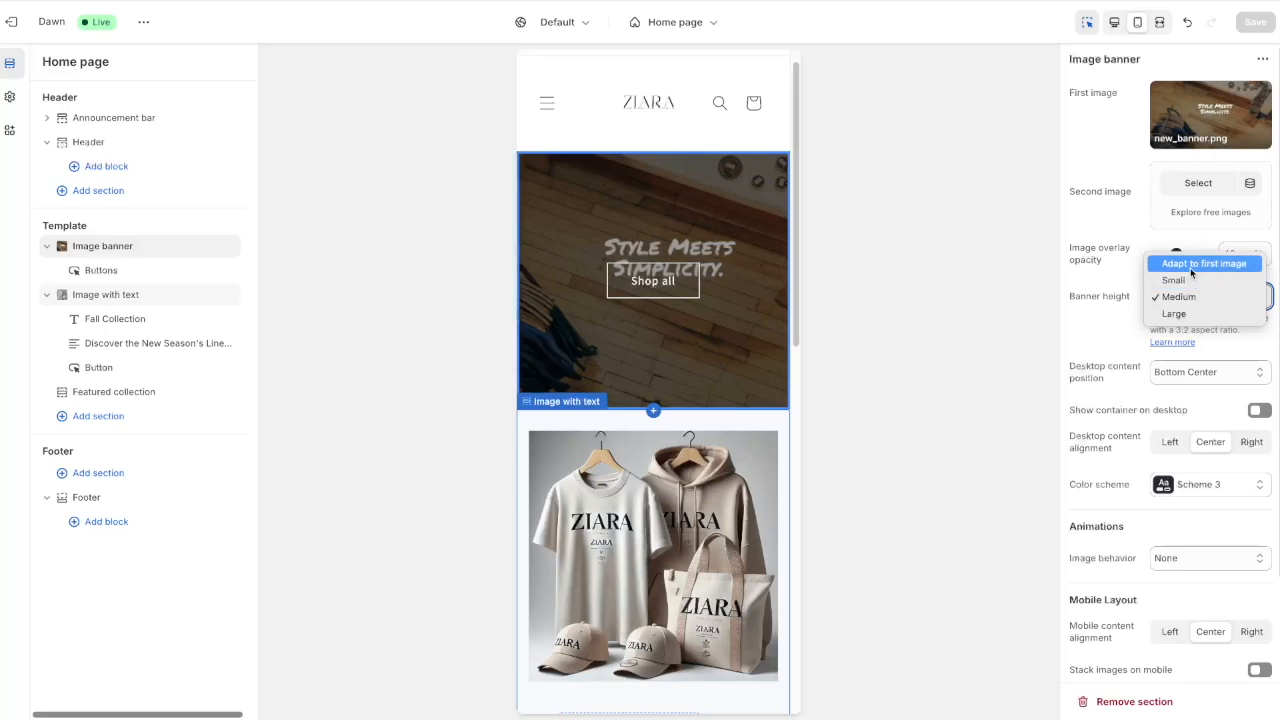
pyautogui.click(1193, 264)
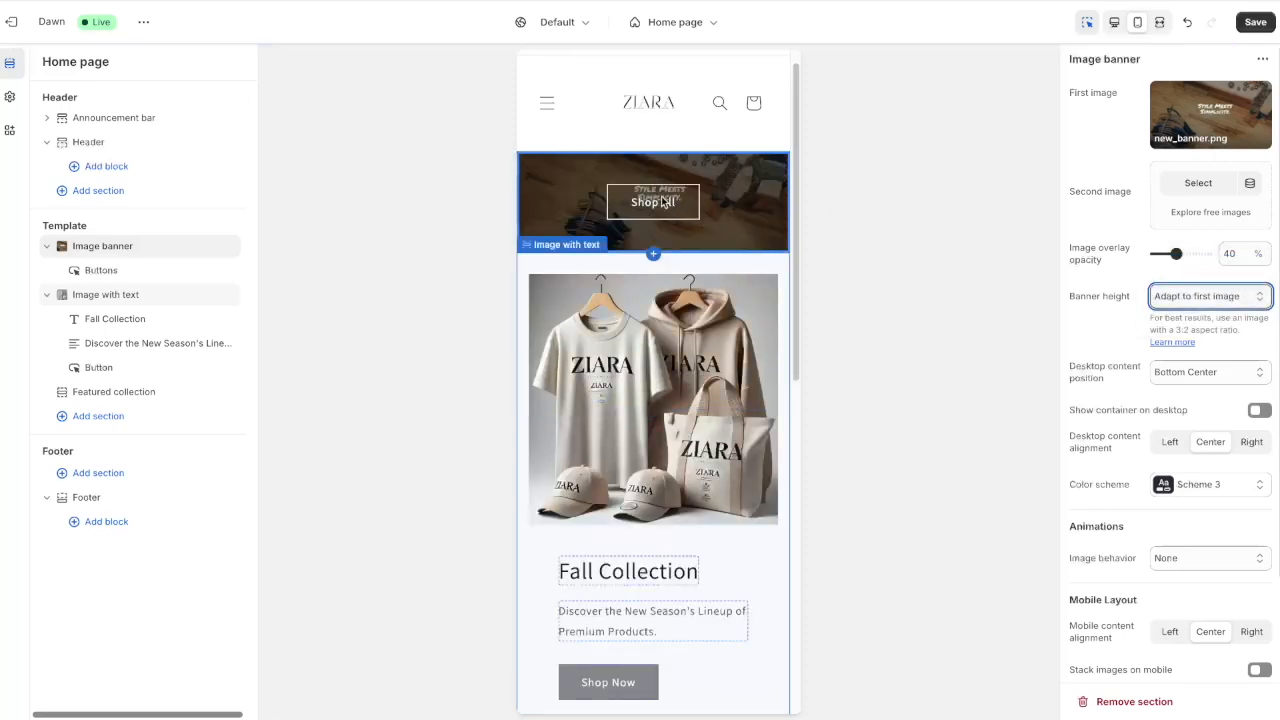
pyautogui.click(1114, 22)
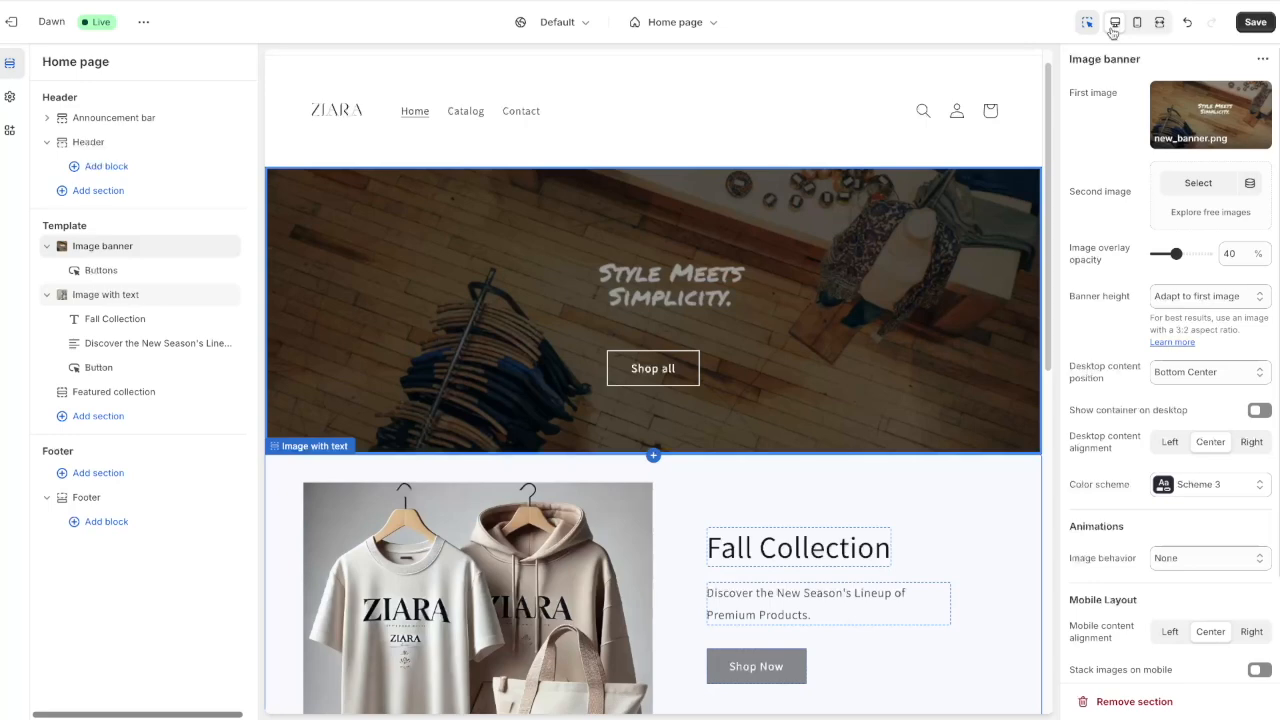
# Replace the banner's first image with banner.png from the file library
pyautogui.click(1208, 119)
pyautogui.click(1178, 168)
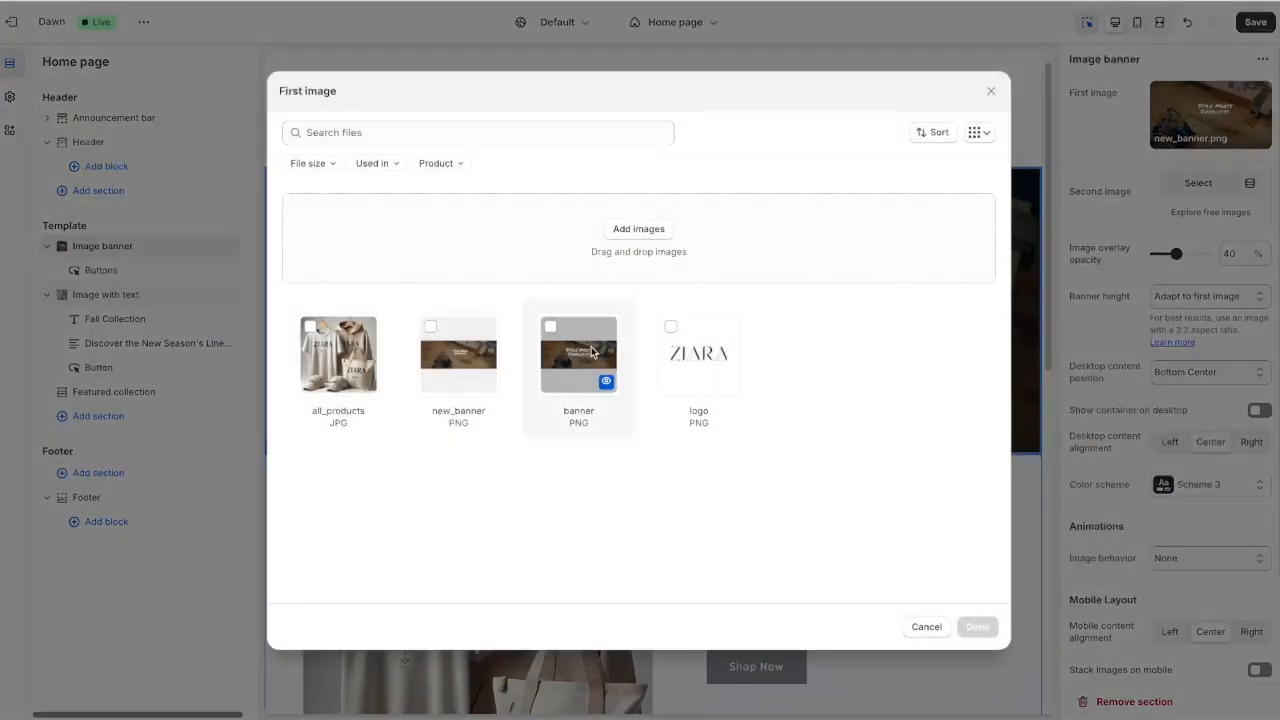
pyautogui.click(550, 327)
pyautogui.click(978, 628)
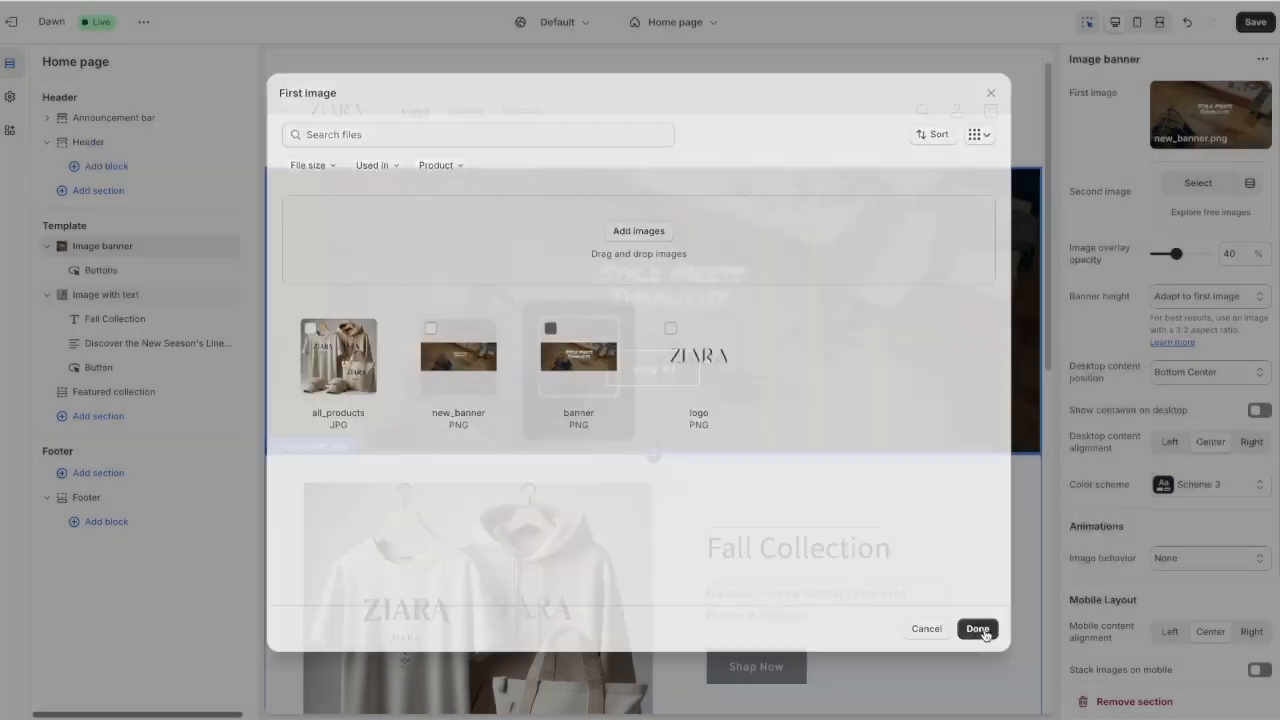
# Preview at mobile width and hide the banner's Shop all button
pyautogui.click(1138, 22)
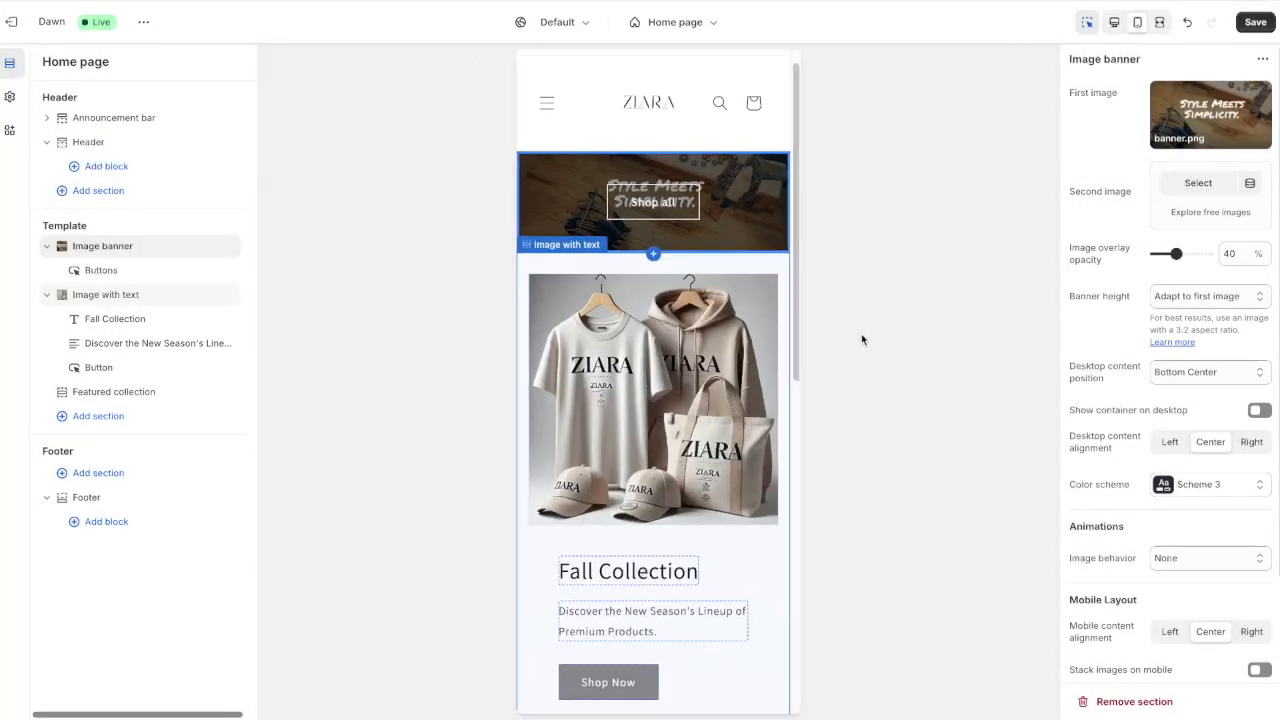
pyautogui.click(861, 340)
pyautogui.click(686, 215)
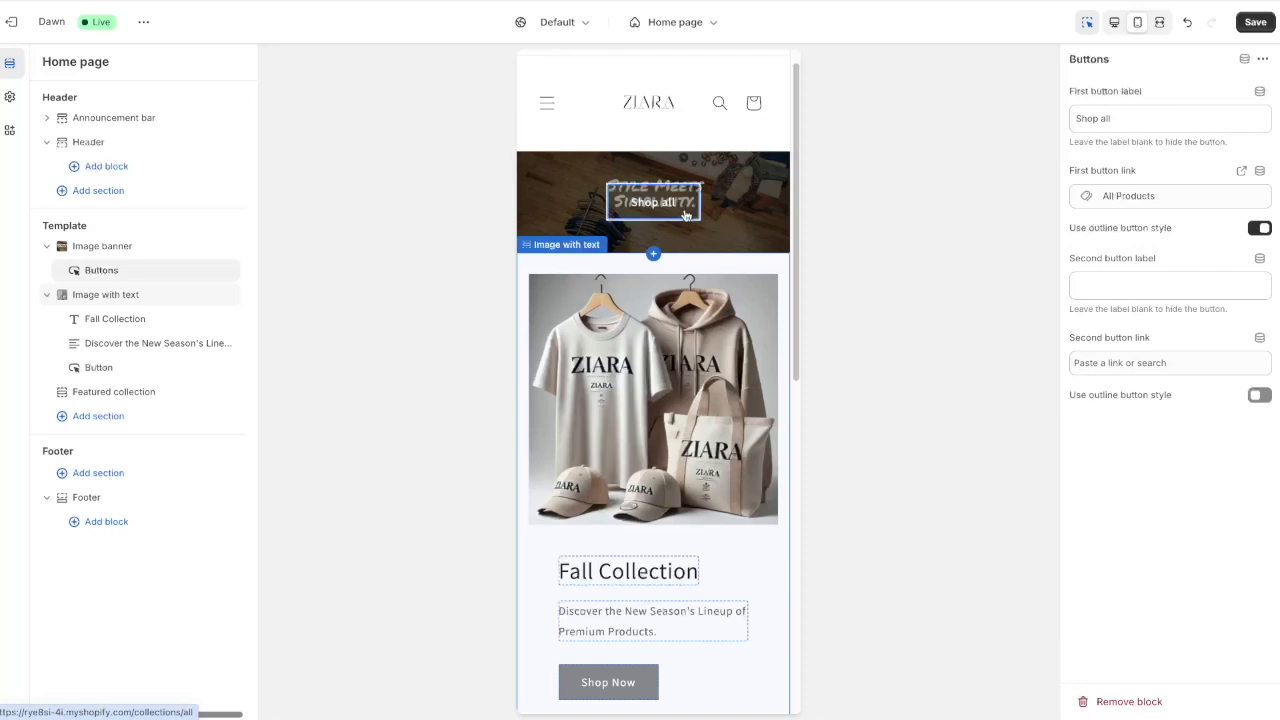
pyautogui.click(1263, 59)
pyautogui.click(1249, 112)
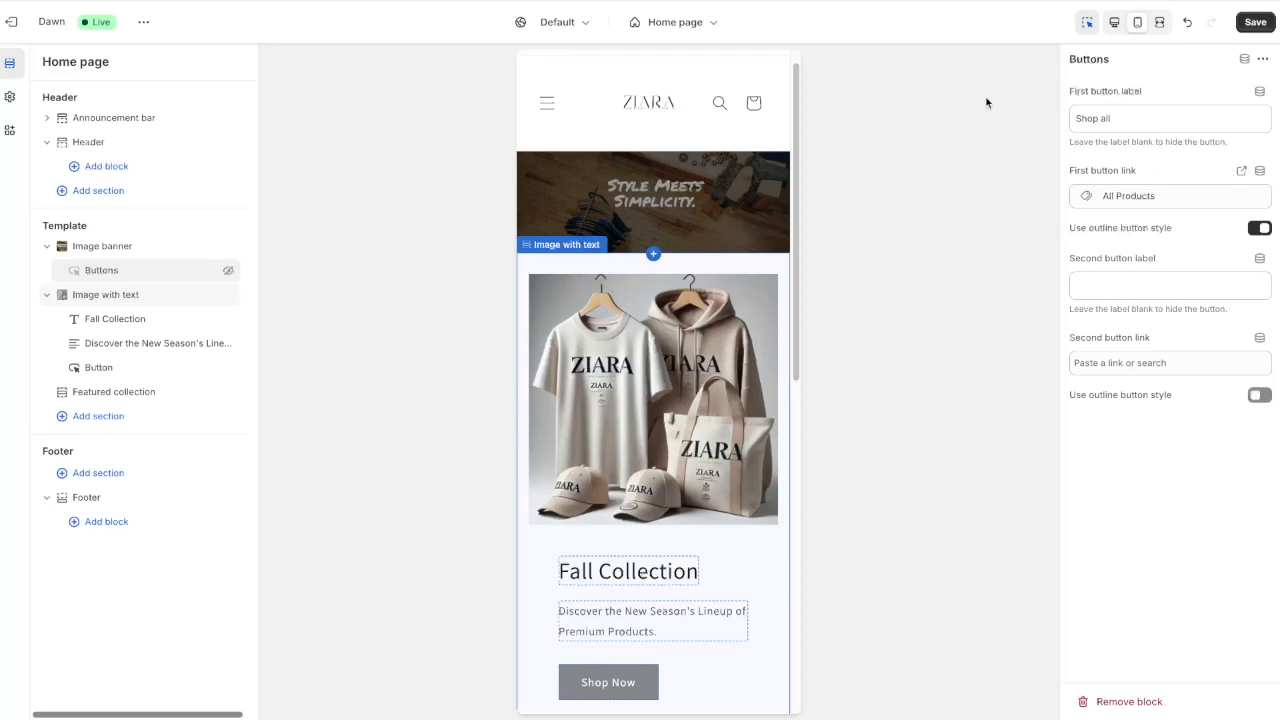
pyautogui.click(116, 127)
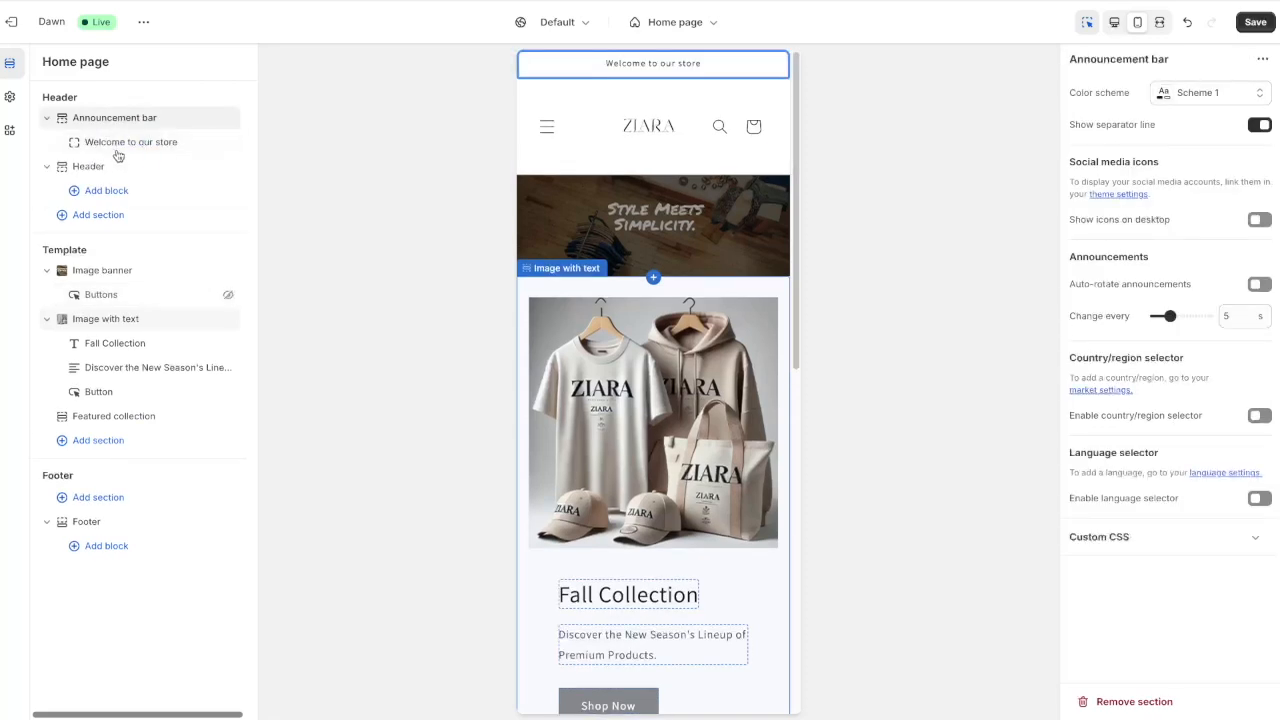
# Replace the 'Welcome to our store' announcement with 'FREE SHIPPING ON ORDERS $75+' and save the theme
pyautogui.click(129, 148)
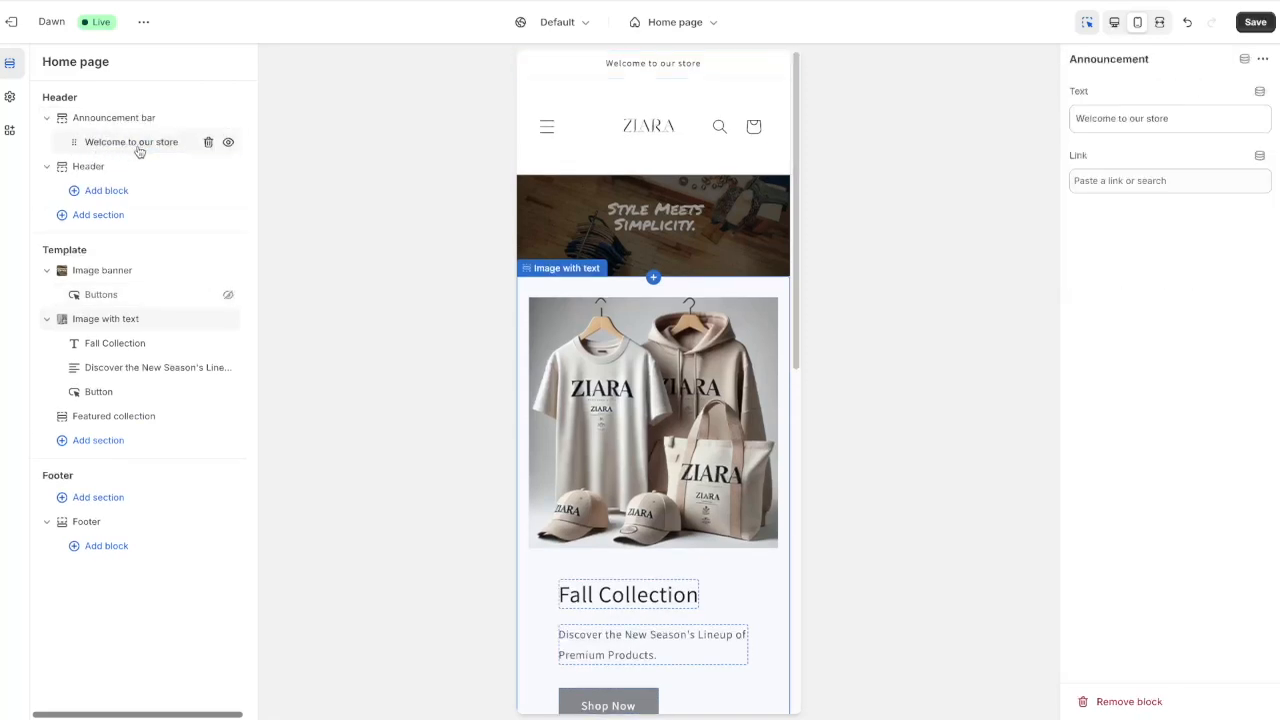
pyautogui.moveTo(1206, 120); pyautogui.dragTo(967, 99)
pyautogui.write('FREE SHIPPIN')
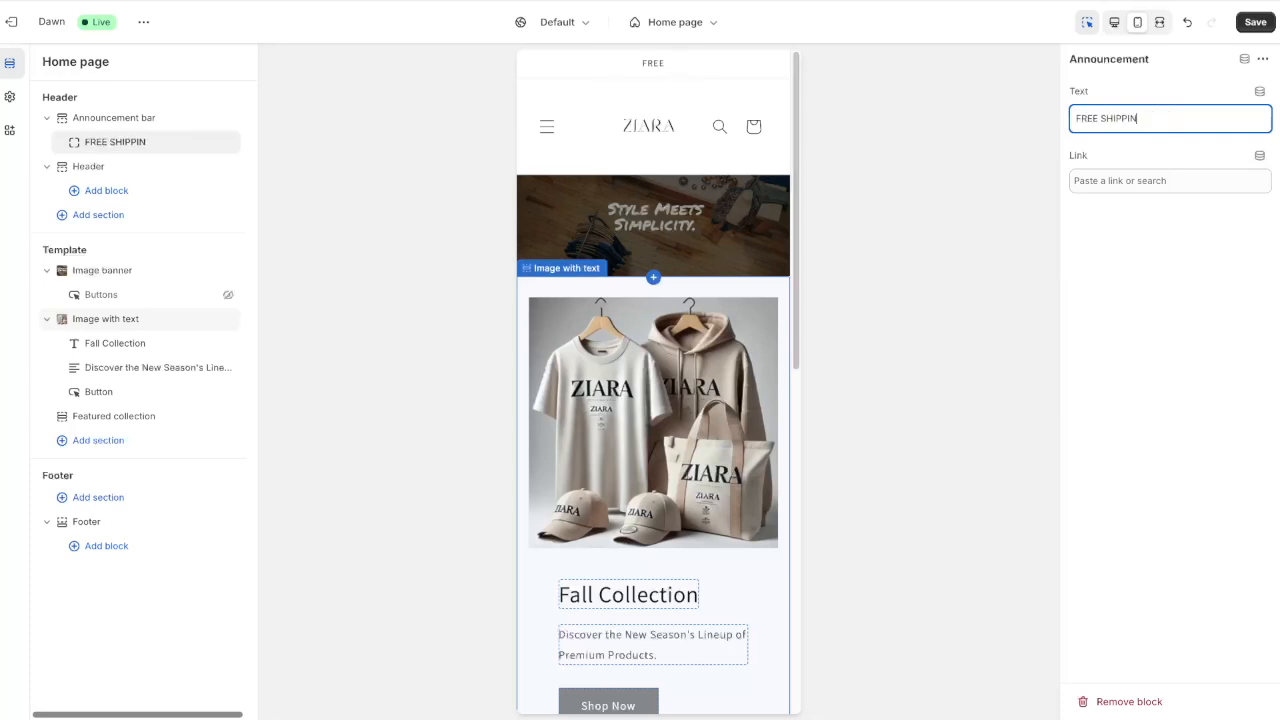
pyautogui.write('G ON ORDE')
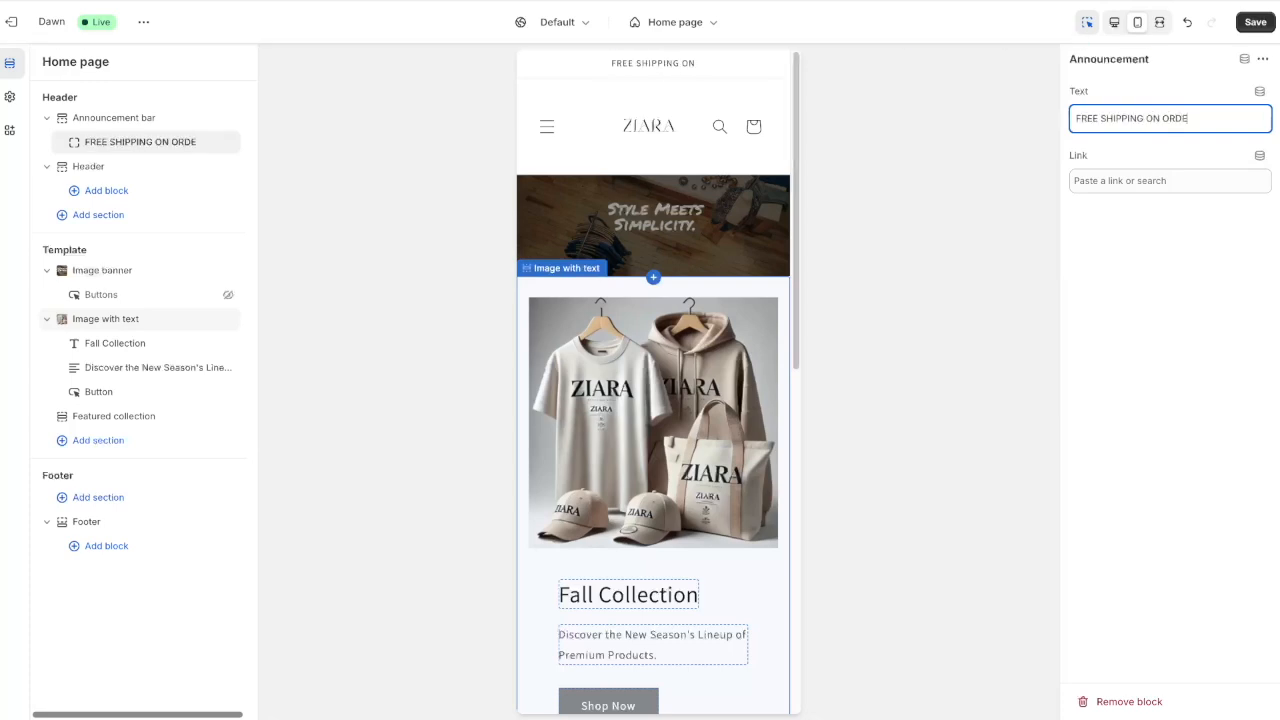
pyautogui.write('RS $75+')
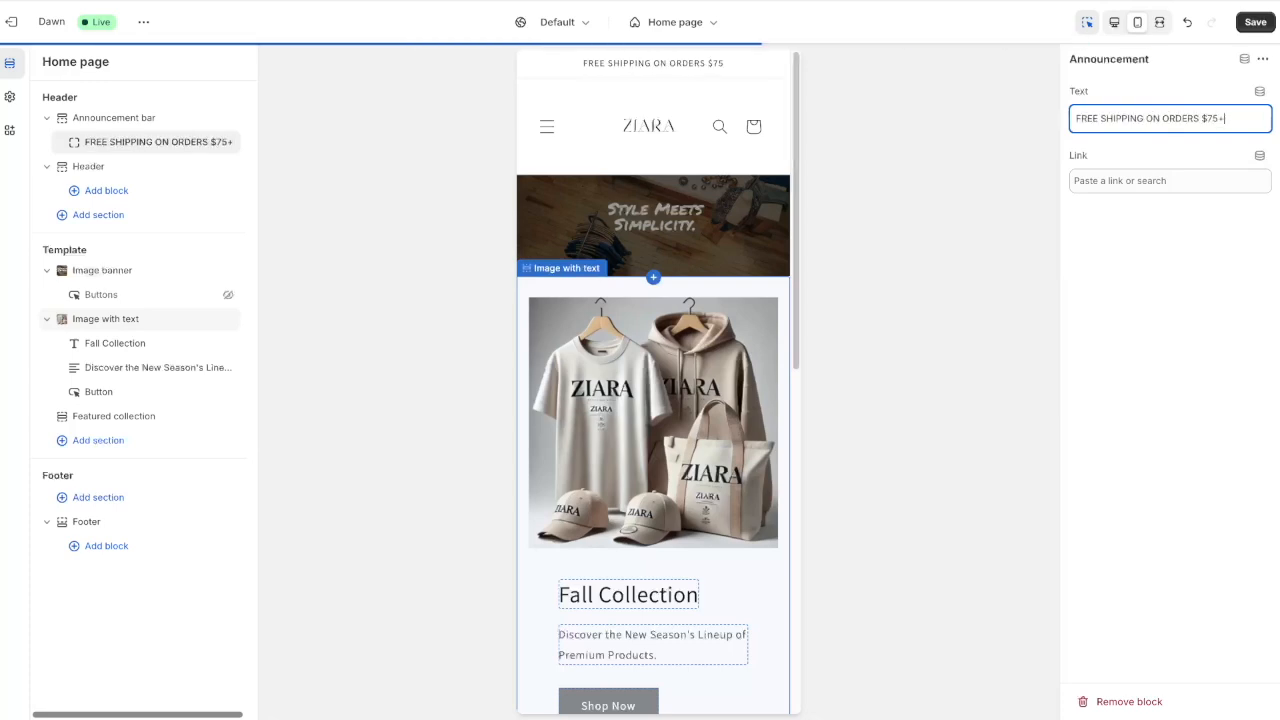
pyautogui.click(1255, 22)
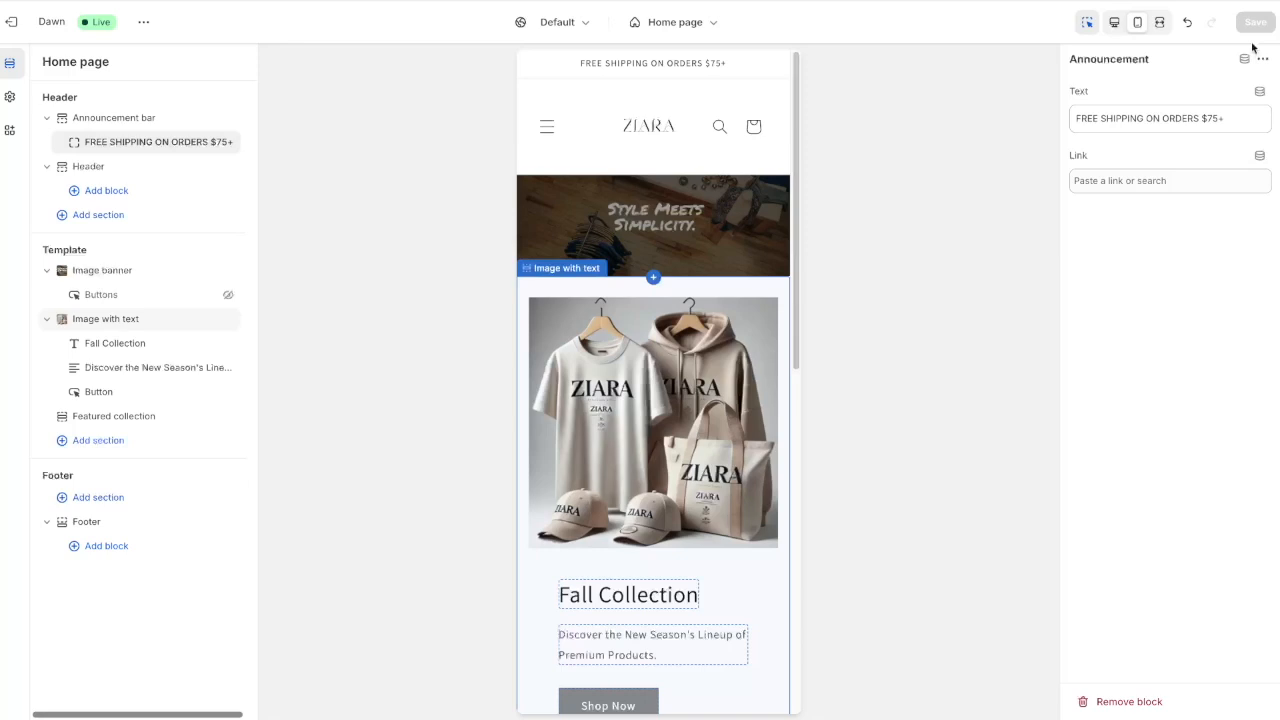
# Start a new product from the Products page titled 'Short sleeve T-shirt'
pyautogui.click(14, 25)
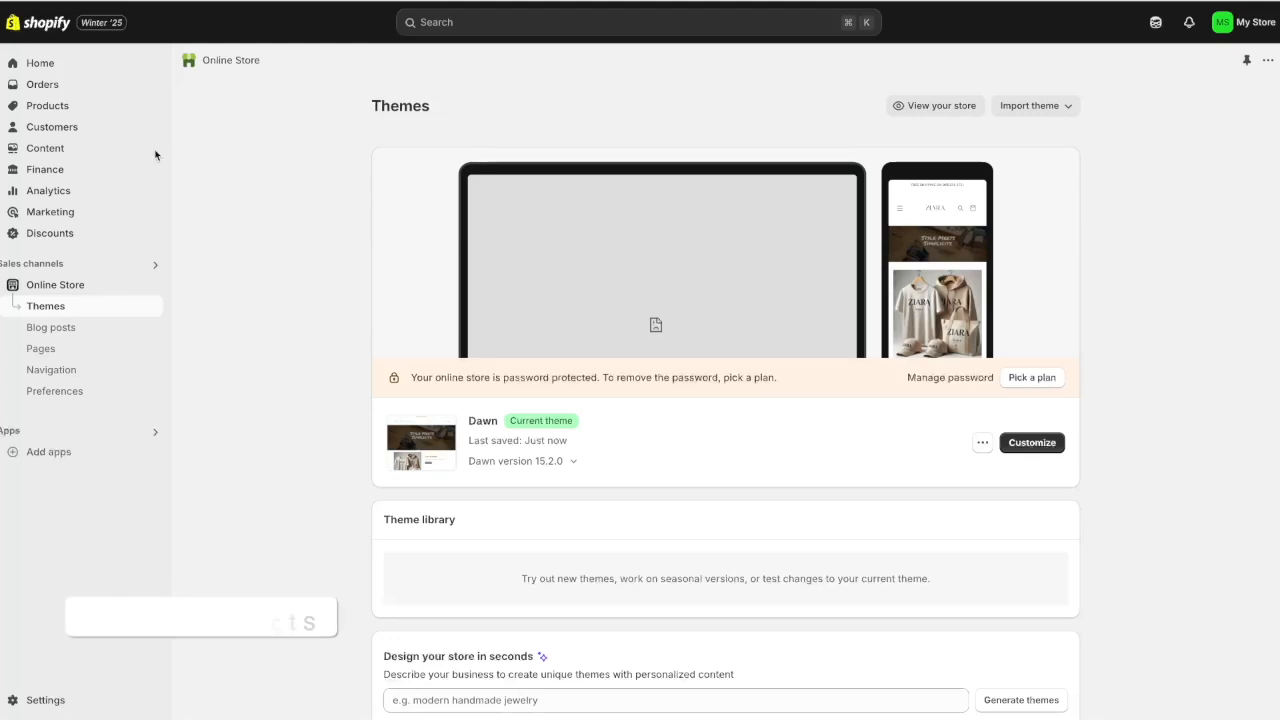
pyautogui.click(47, 106)
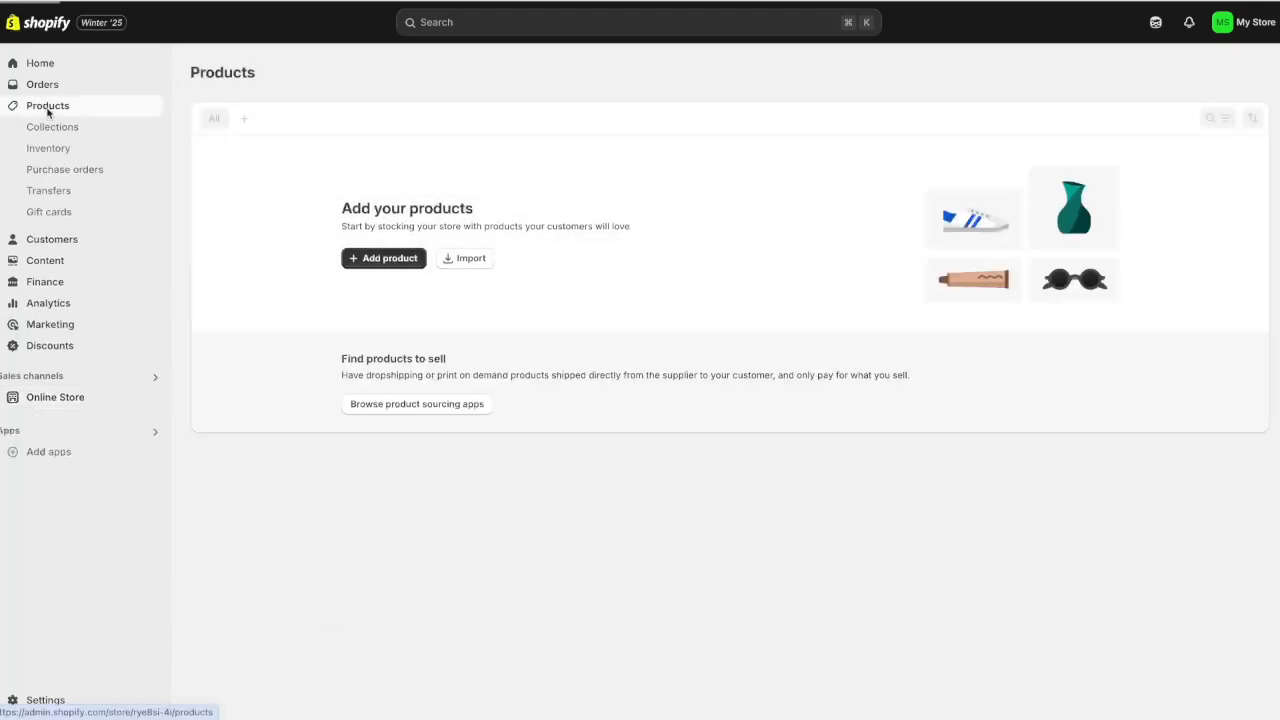
pyautogui.click(400, 262)
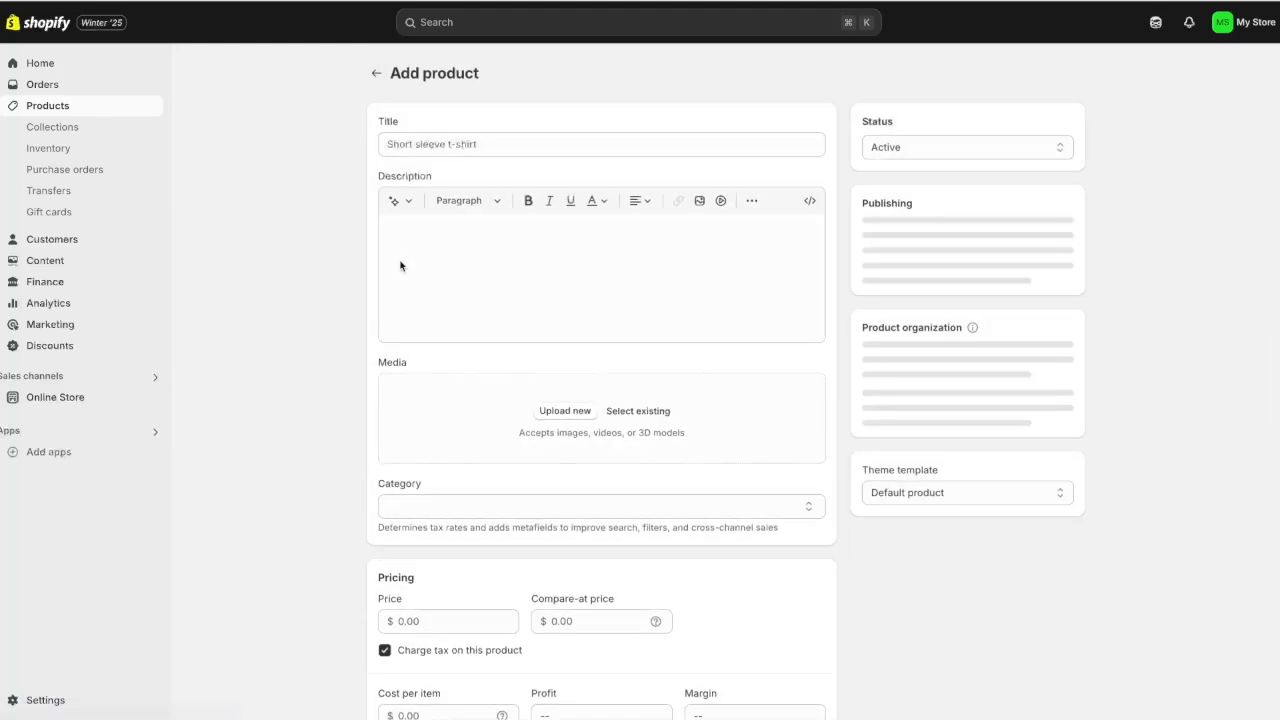
pyautogui.click(571, 143)
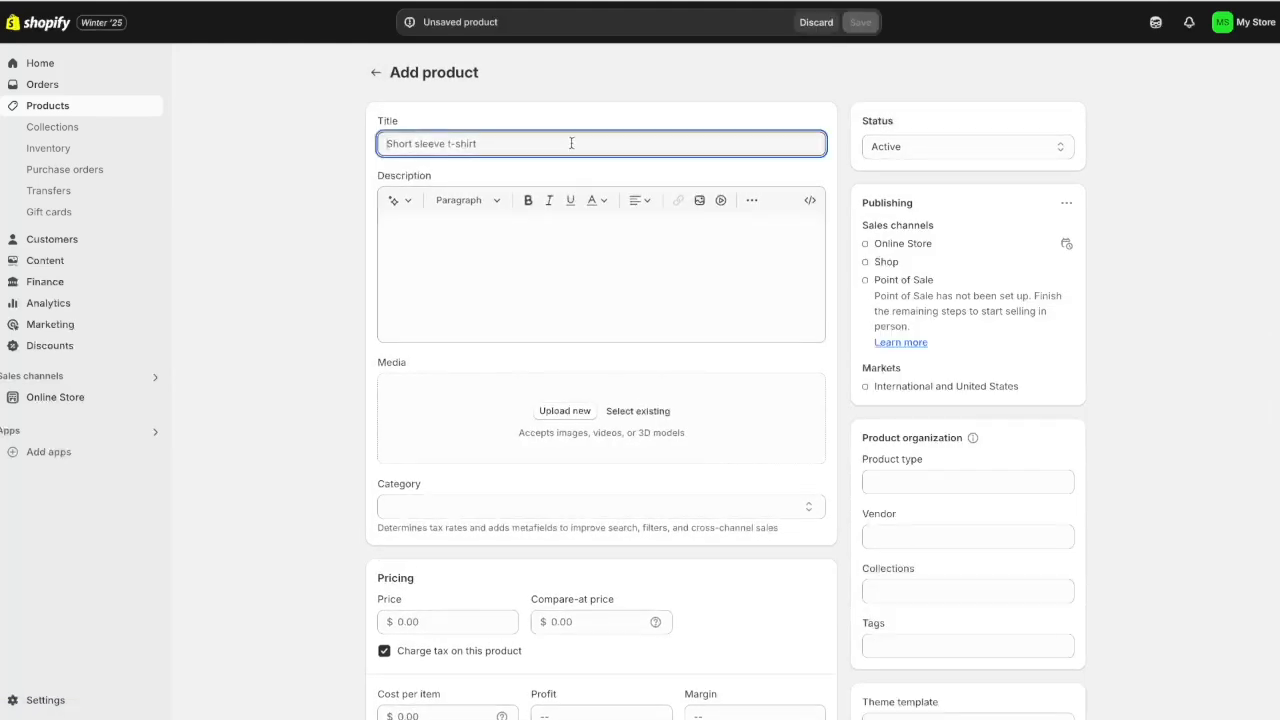
pyautogui.write('Short sleeve T-shirt')
pyautogui.click(492, 270)
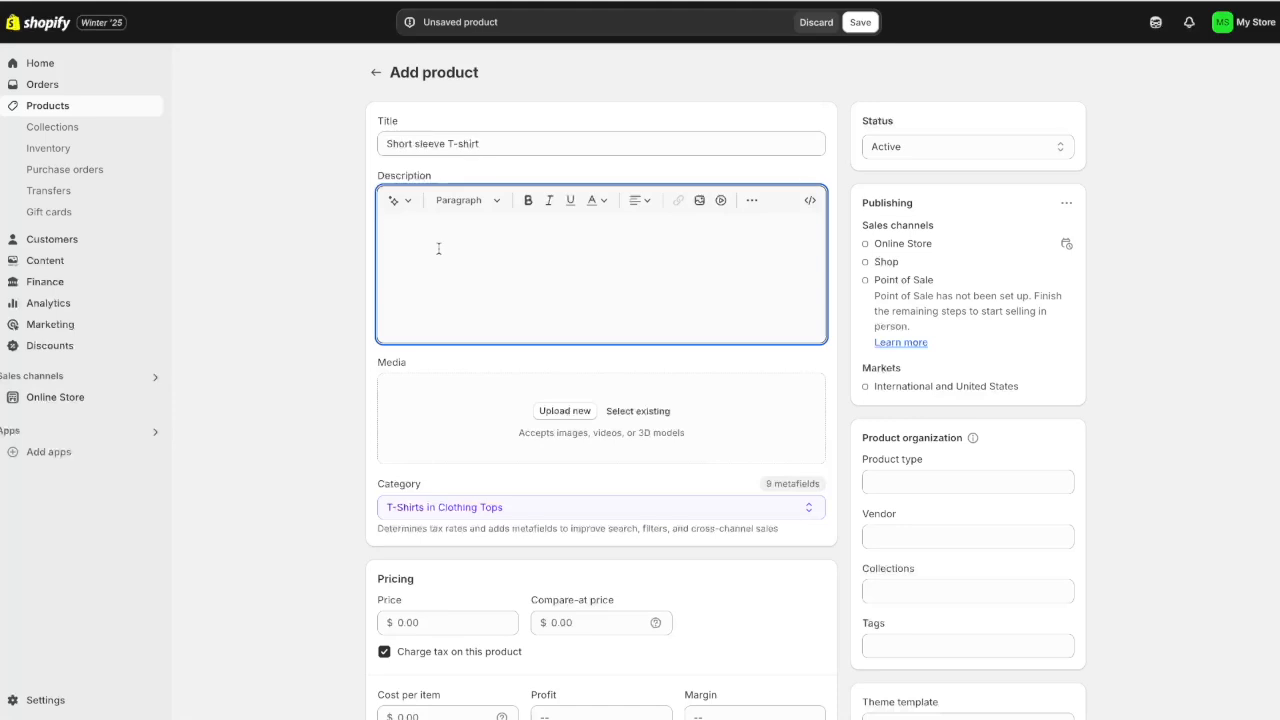
pyautogui.click(395, 201)
# Upload two t-shirt photos and move the model-worn shot into the first slot
pyautogui.click(556, 417)
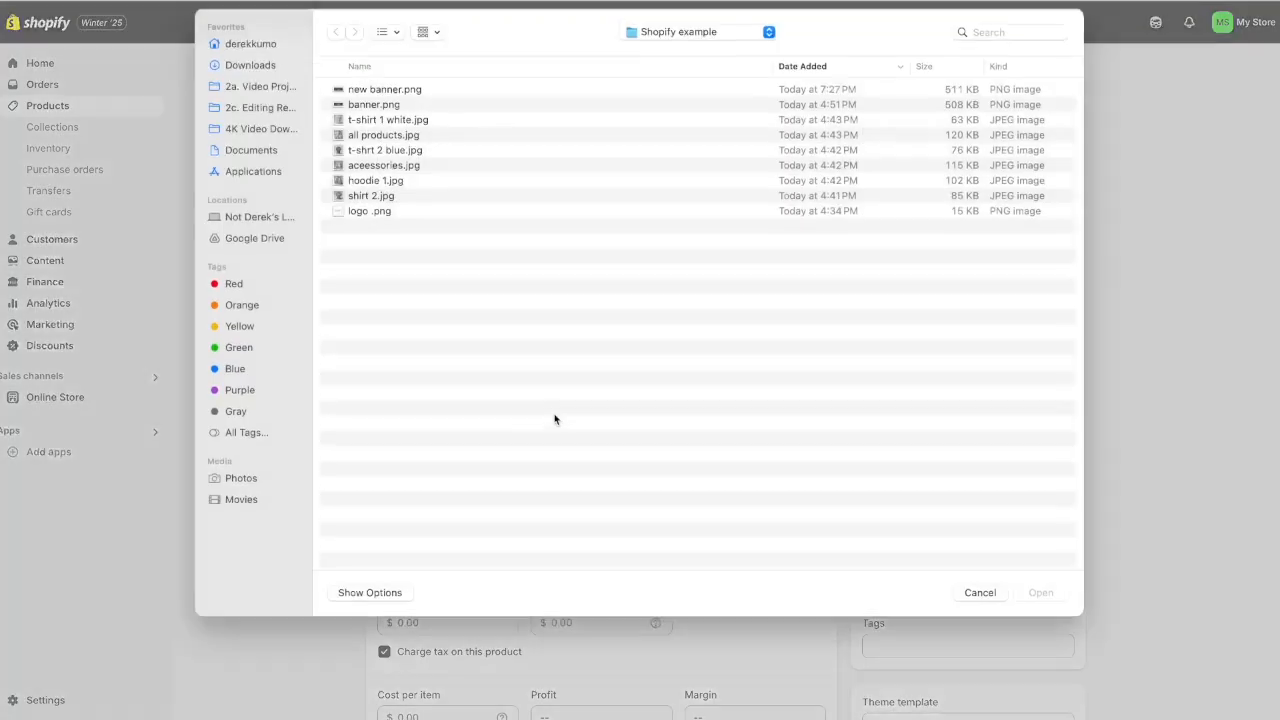
pyautogui.click(1040, 594)
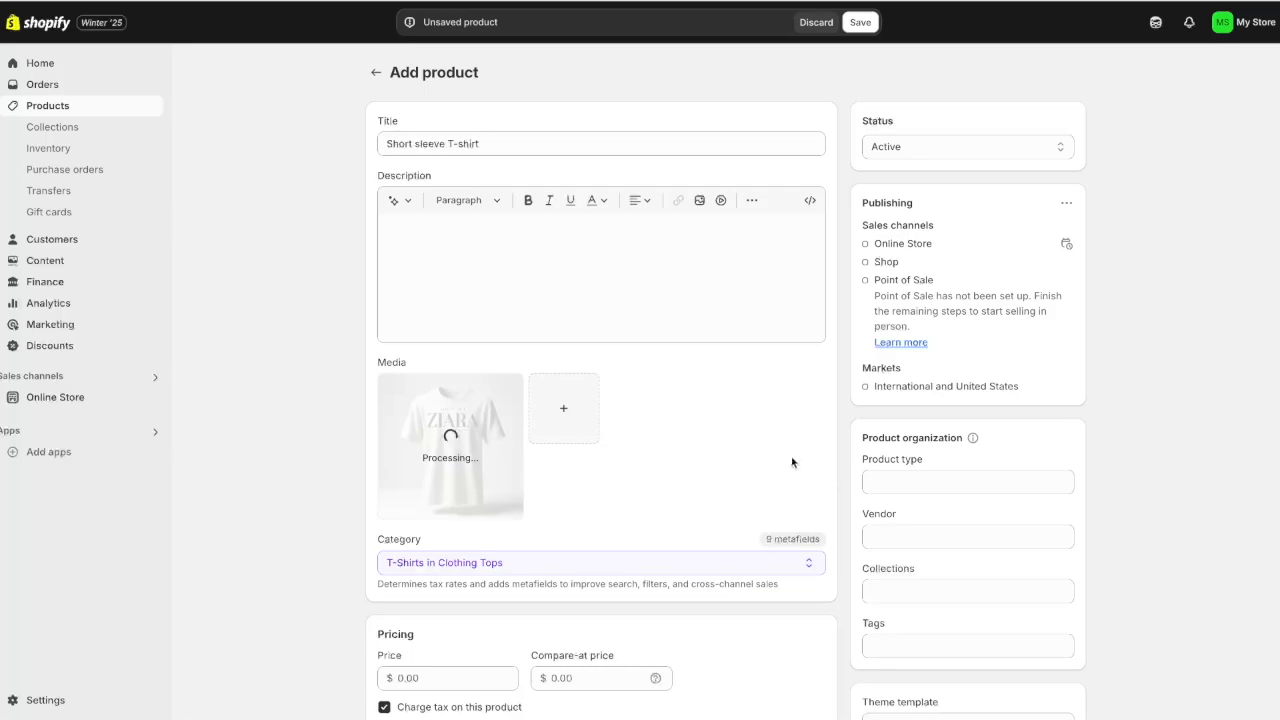
pyautogui.click(562, 413)
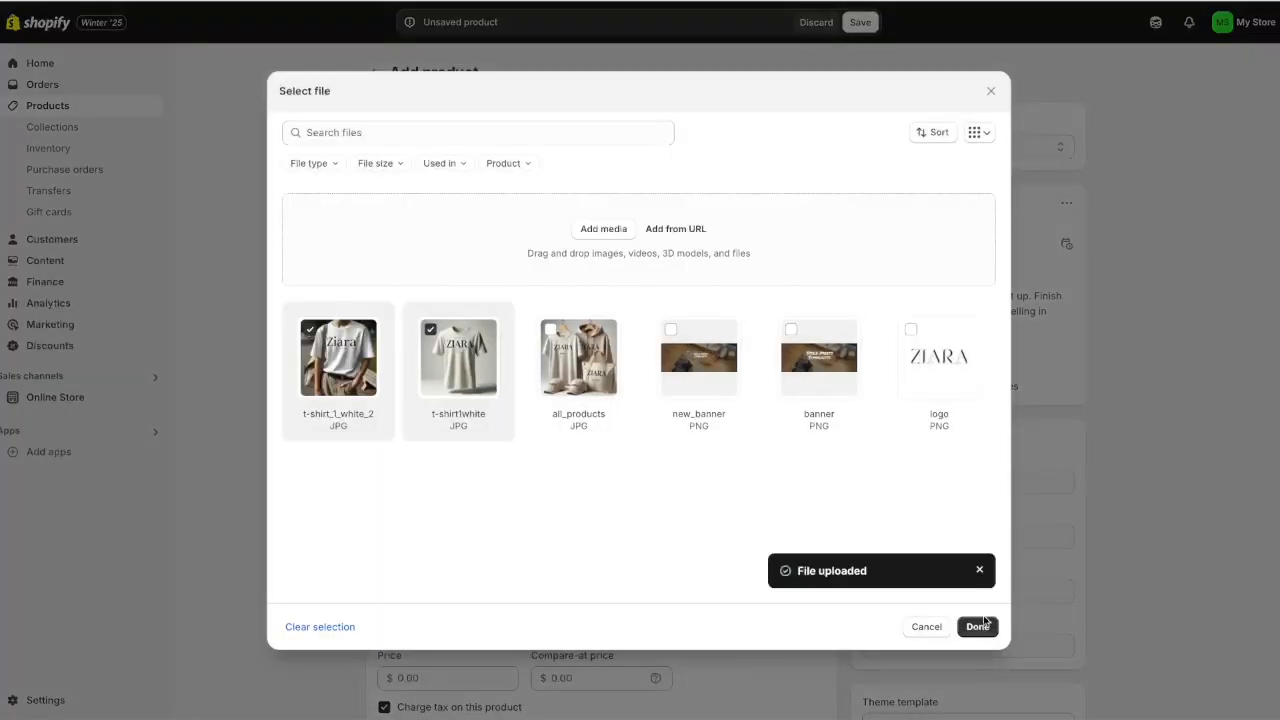
pyautogui.click(977, 626)
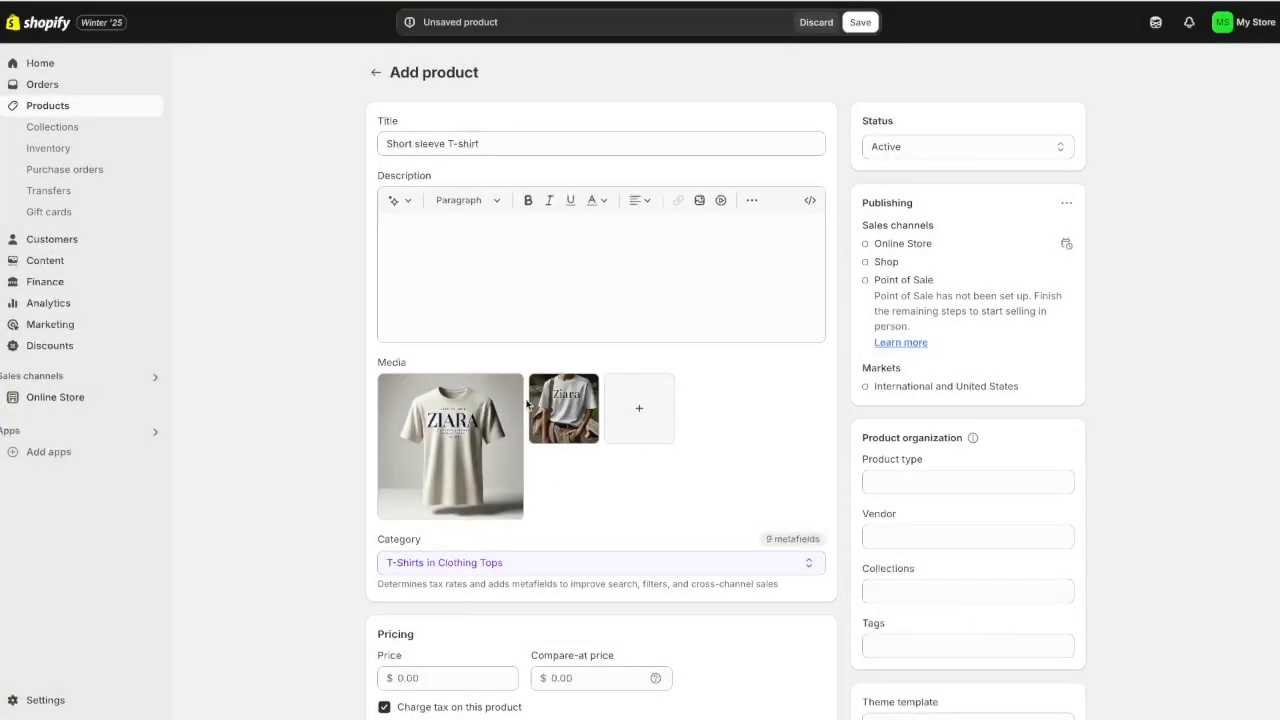
pyautogui.moveTo(575, 425); pyautogui.dragTo(480, 436)
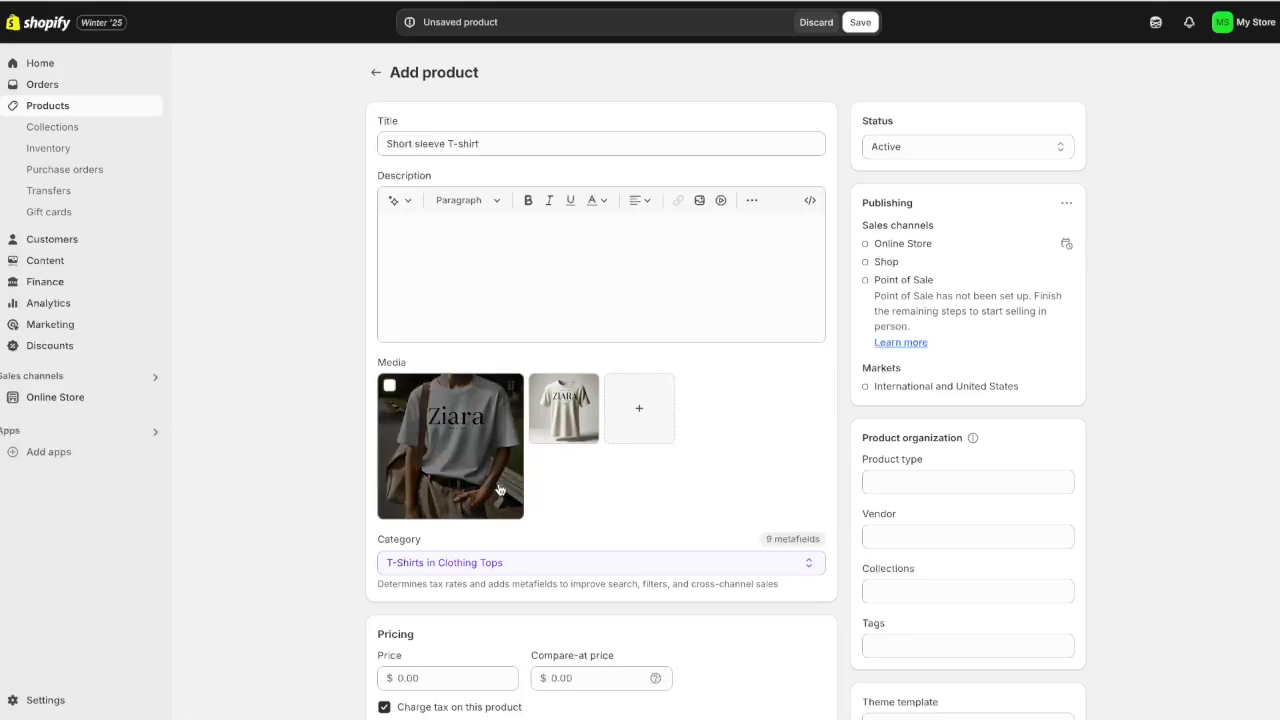
# Set the T-shirt price to $25.00 and its cost per item to $11.00
pyautogui.scroll(-3, 499, 489)
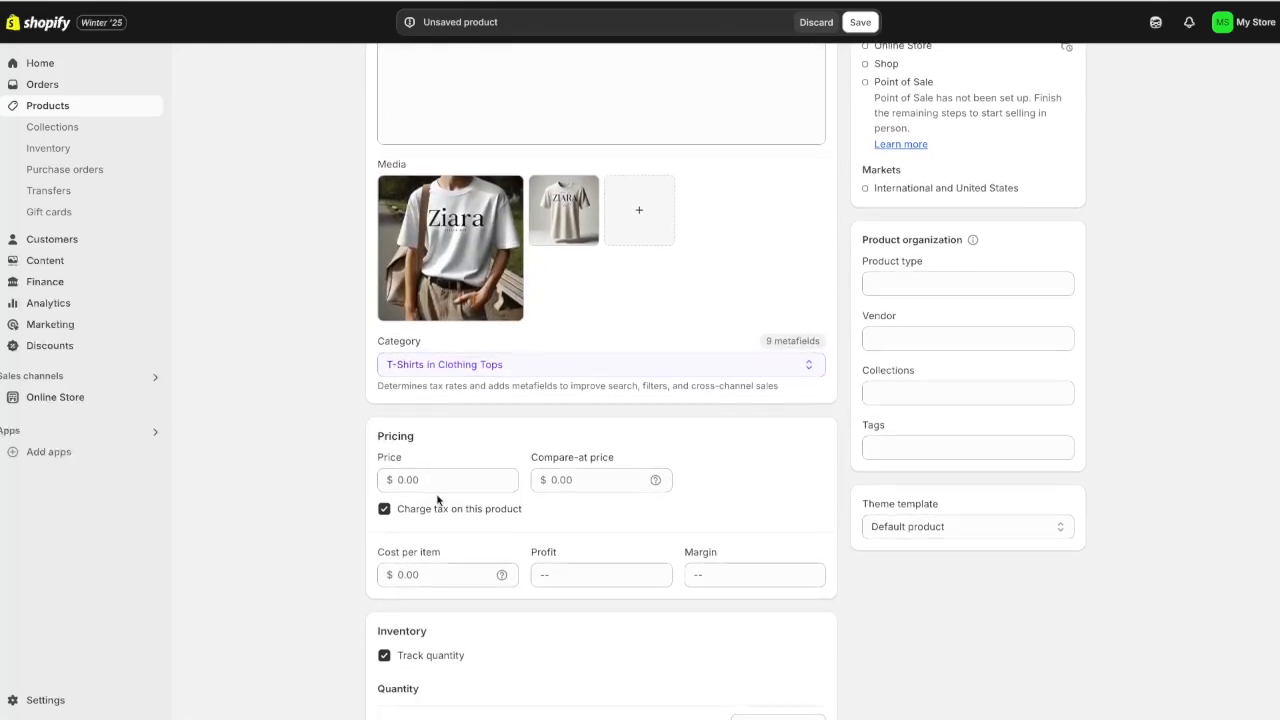
pyautogui.click(420, 481)
pyautogui.write('25')
pyautogui.press('Tab')
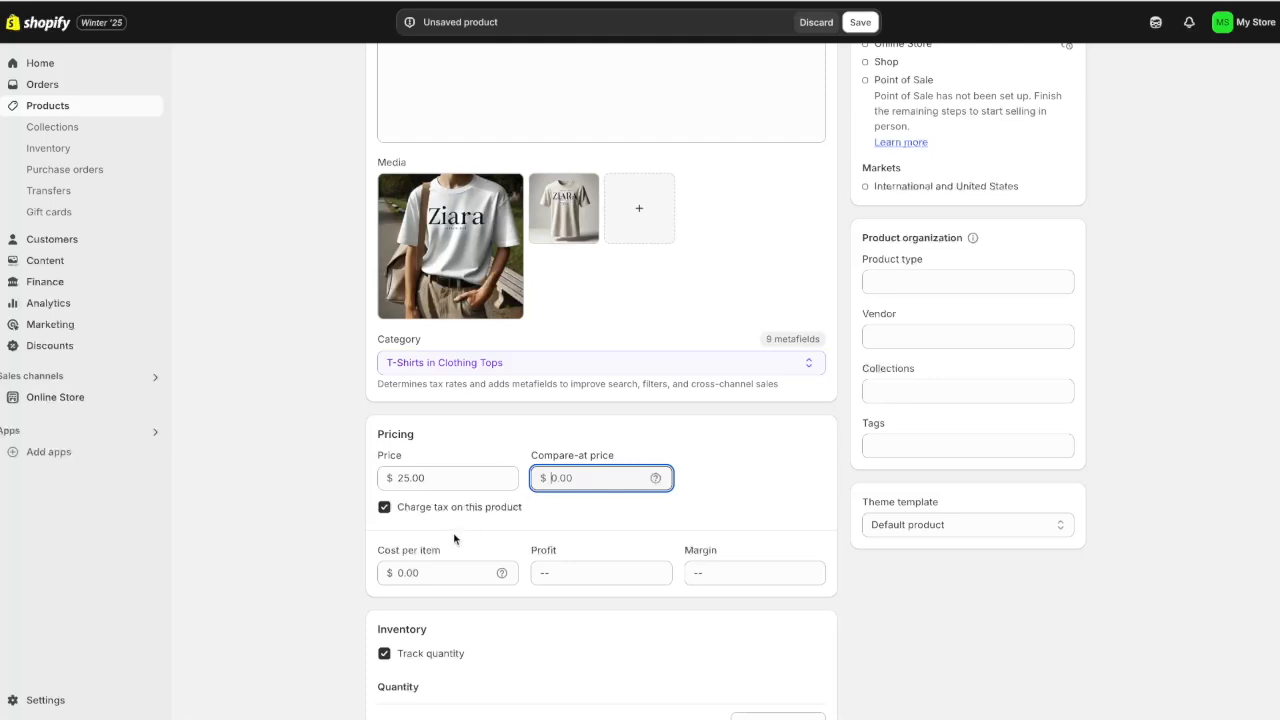
pyautogui.click(442, 567)
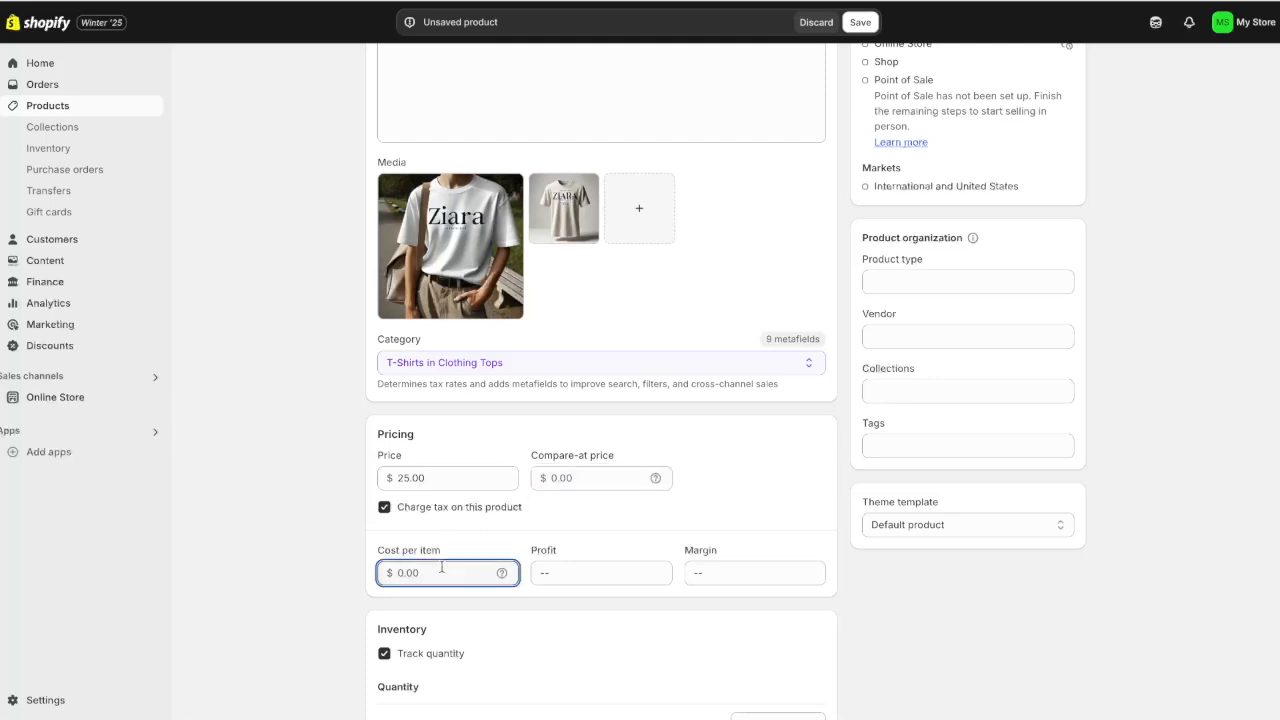
pyautogui.write('11.0')
pyautogui.click(504, 545)
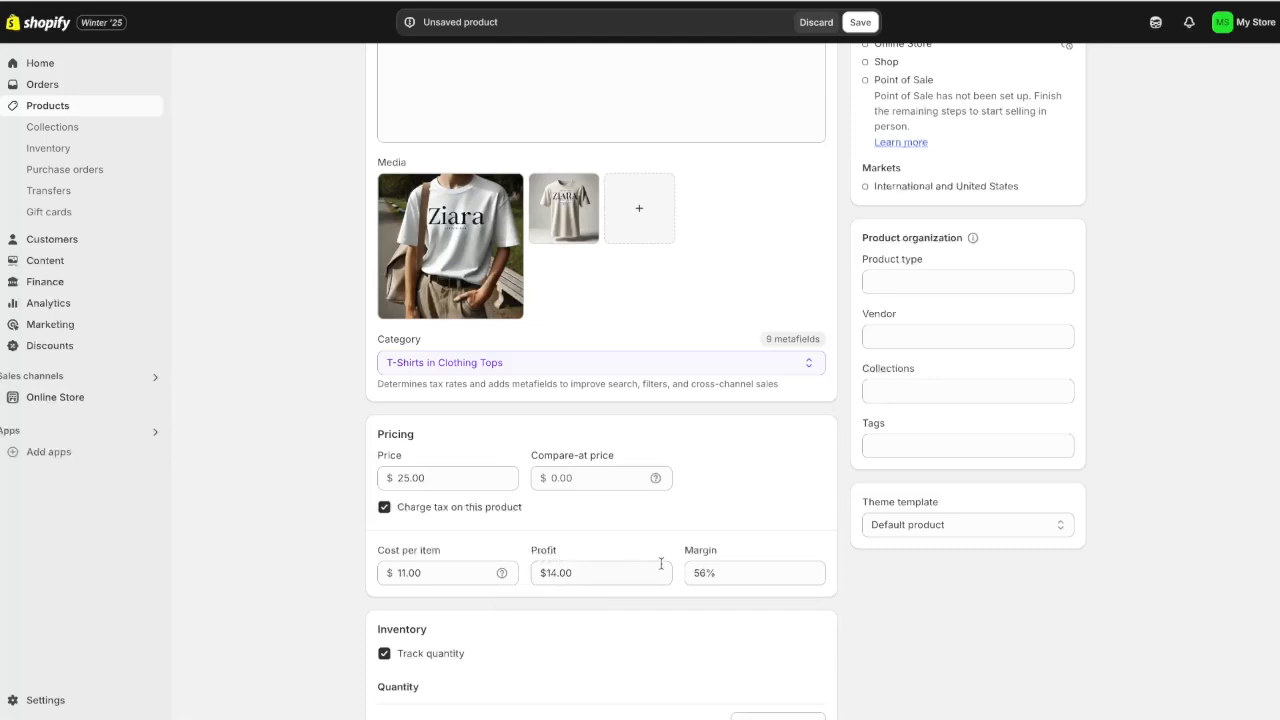
# Enter 200 as the stock quantity at the Shop location
pyautogui.scroll(-4, 840, 528)
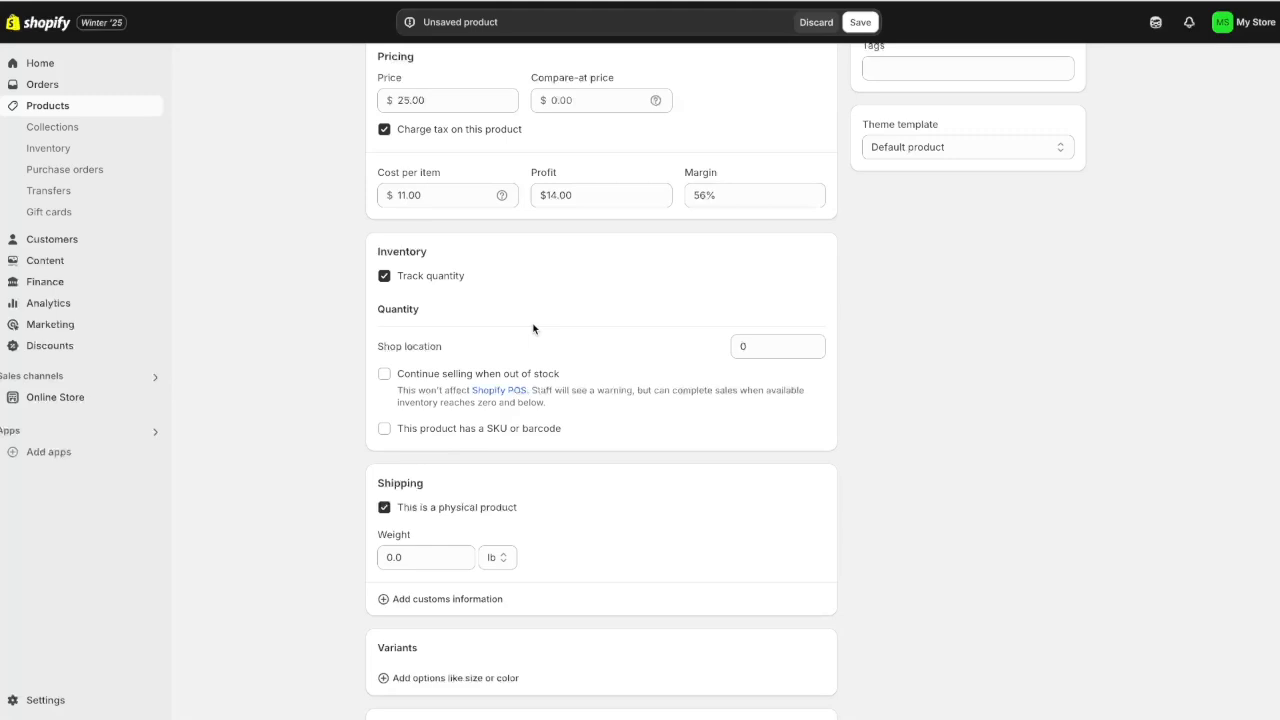
pyautogui.click(778, 346)
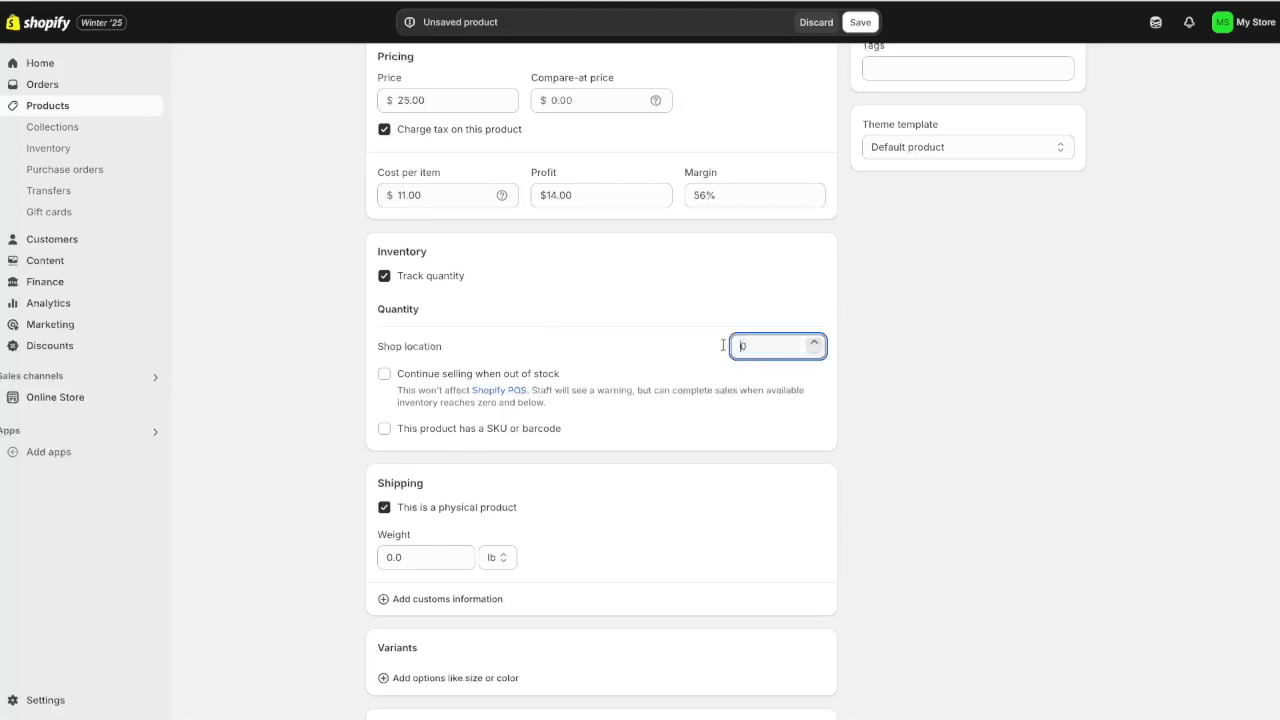
pyautogui.click(835, 386)
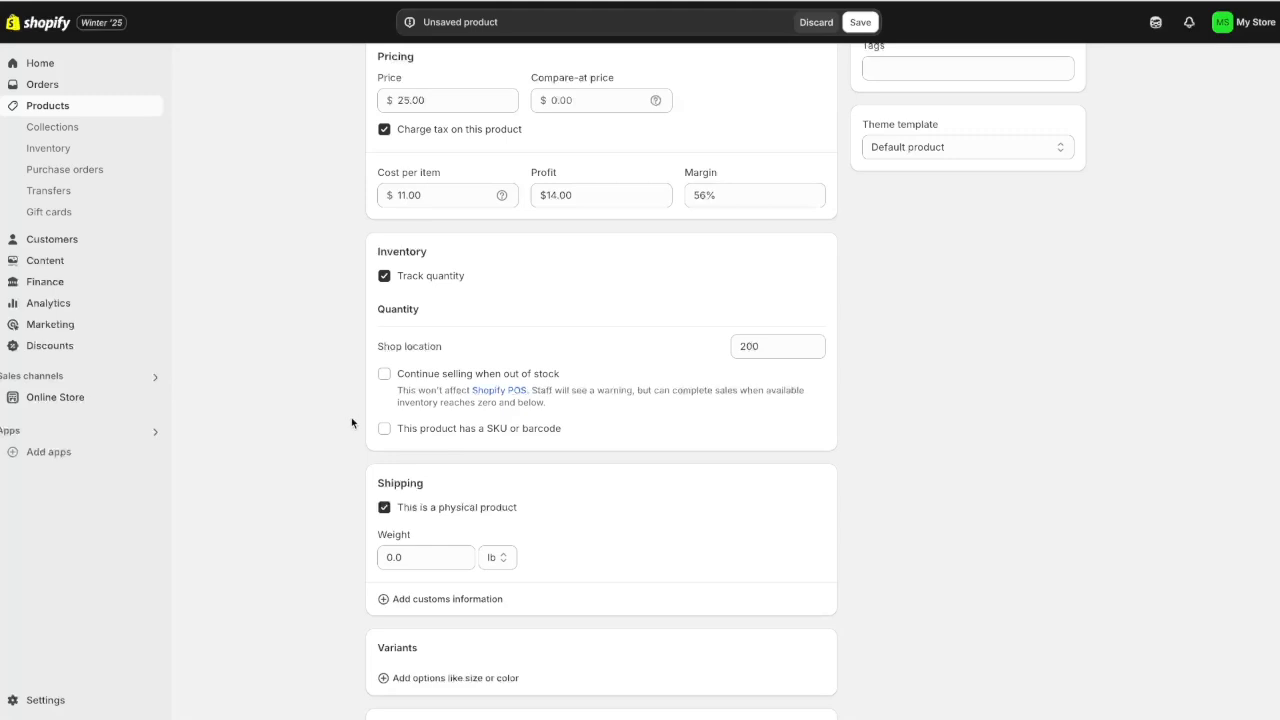
pyautogui.scroll(-1, 340, 430)
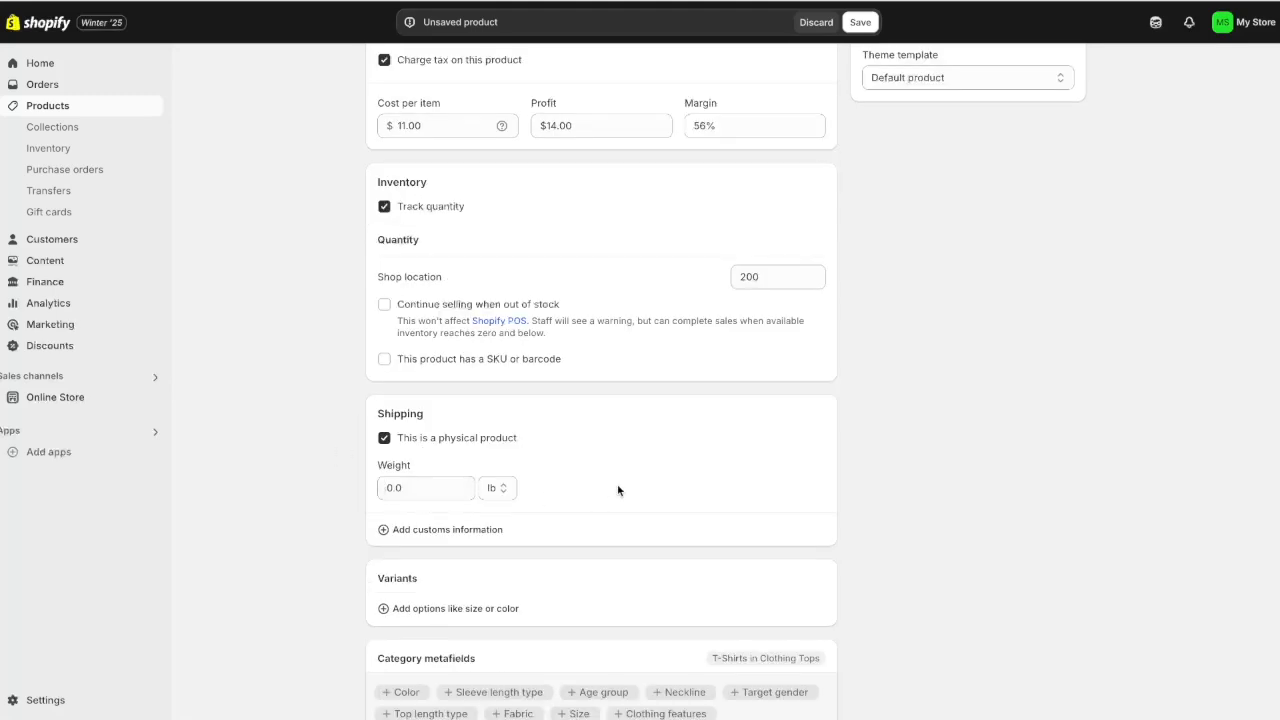
pyautogui.scroll(-2, 618, 490)
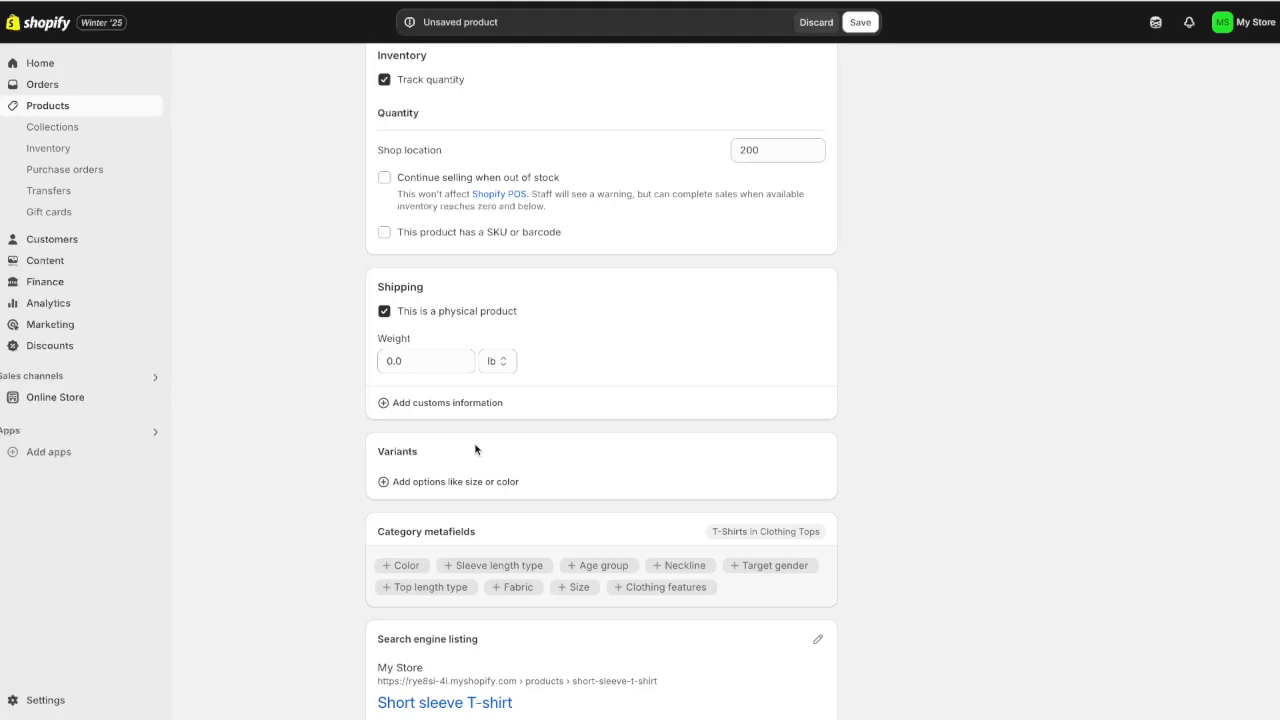
# Add a Color option with the value Blue
pyautogui.click(418, 486)
pyautogui.click(405, 231)
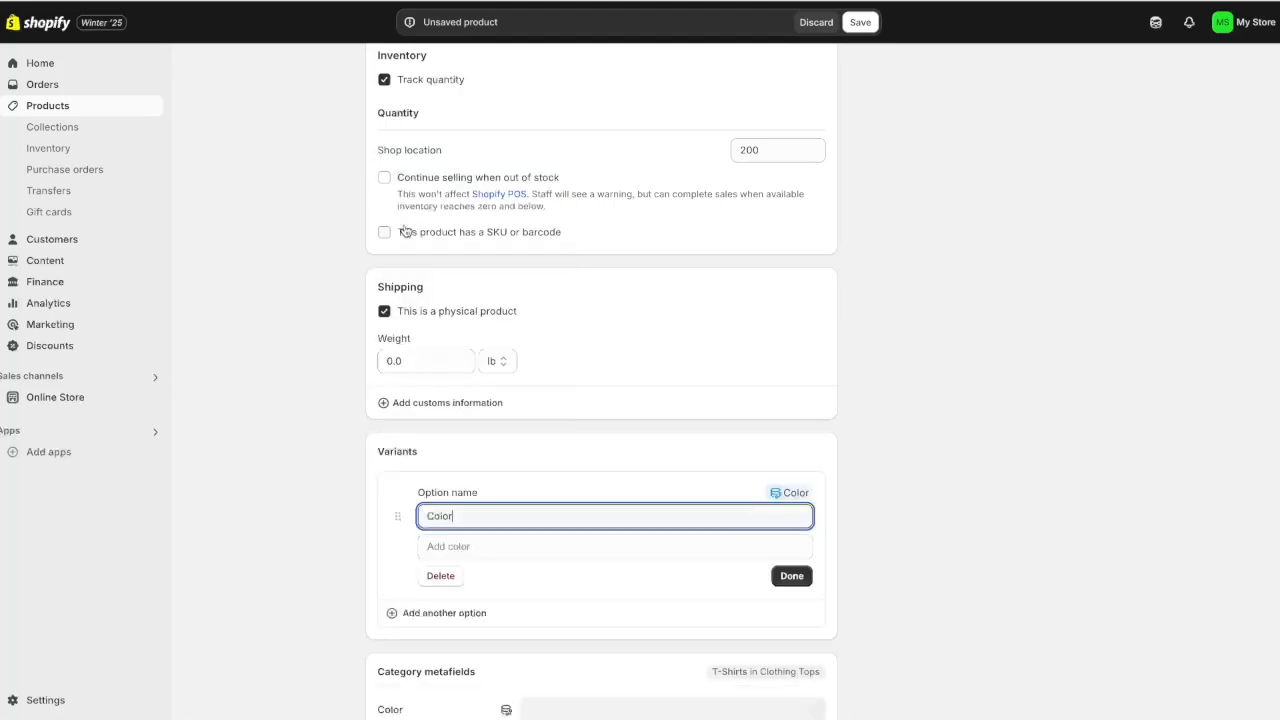
pyautogui.click(454, 548)
pyautogui.write('Blu')
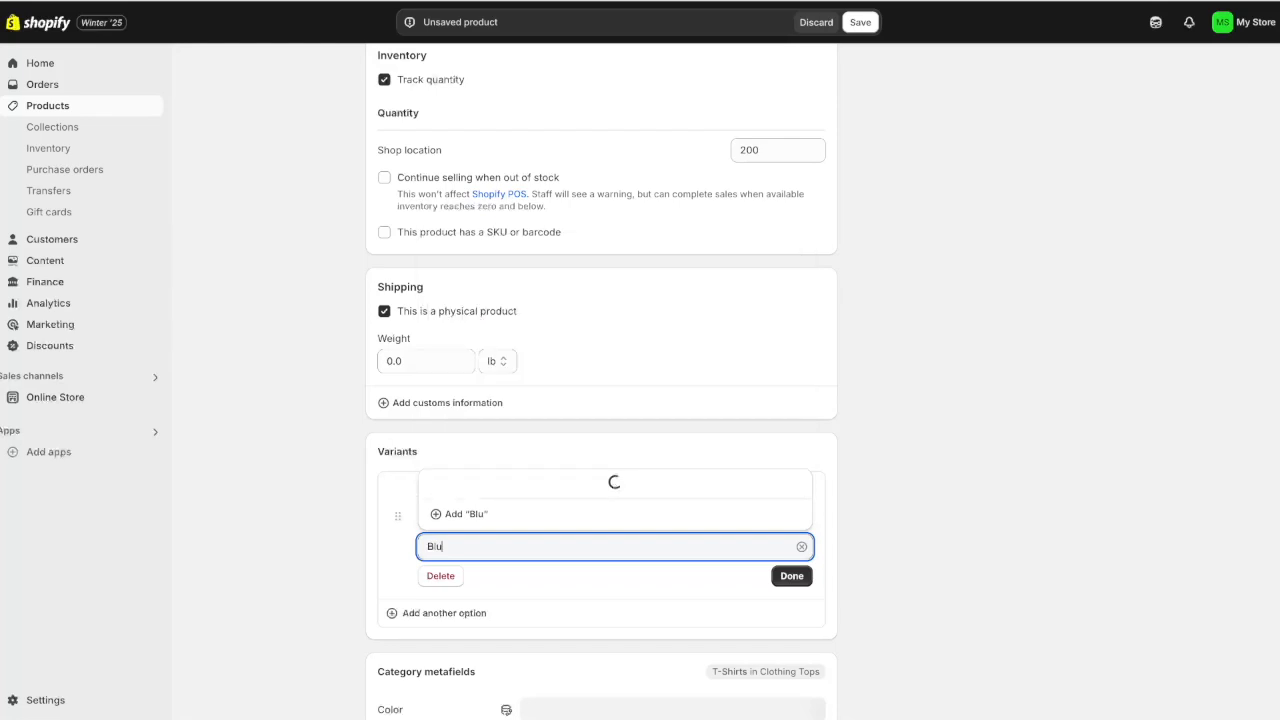
pyautogui.click(436, 478)
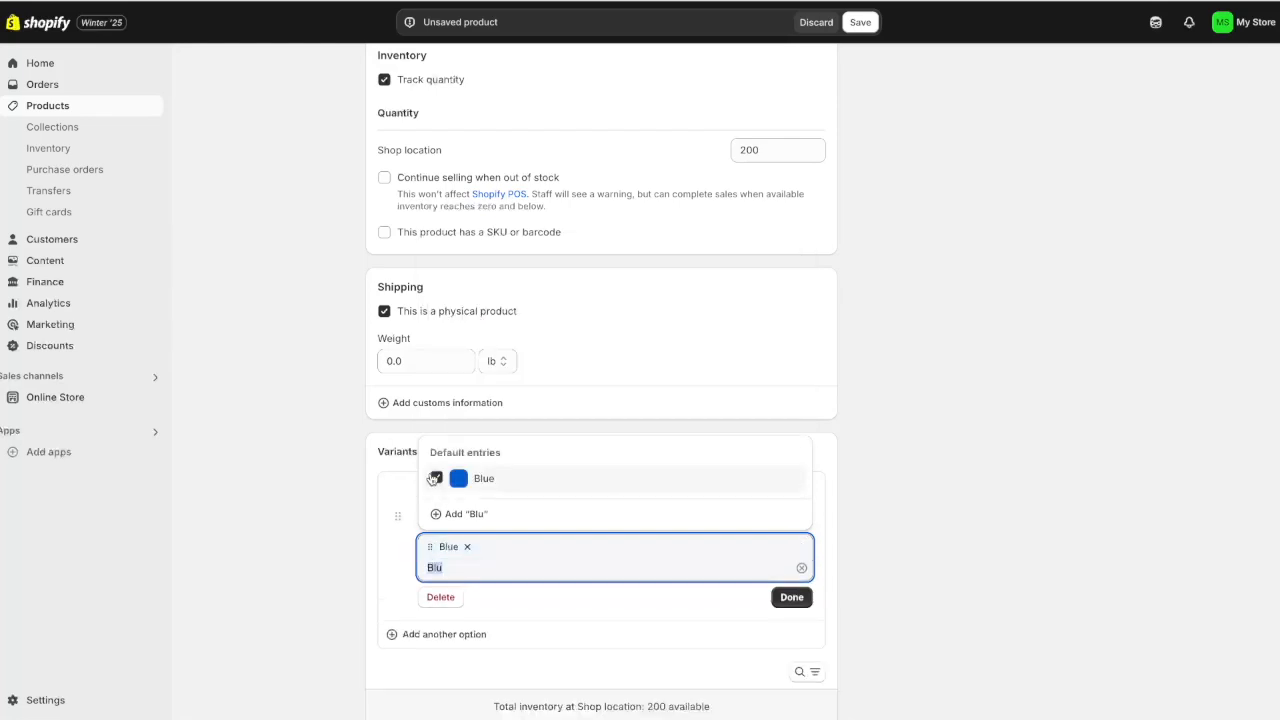
# Give the Blue variant the blue t-shirt image and open the search engine listing editor
pyautogui.scroll(-2, 528, 523)
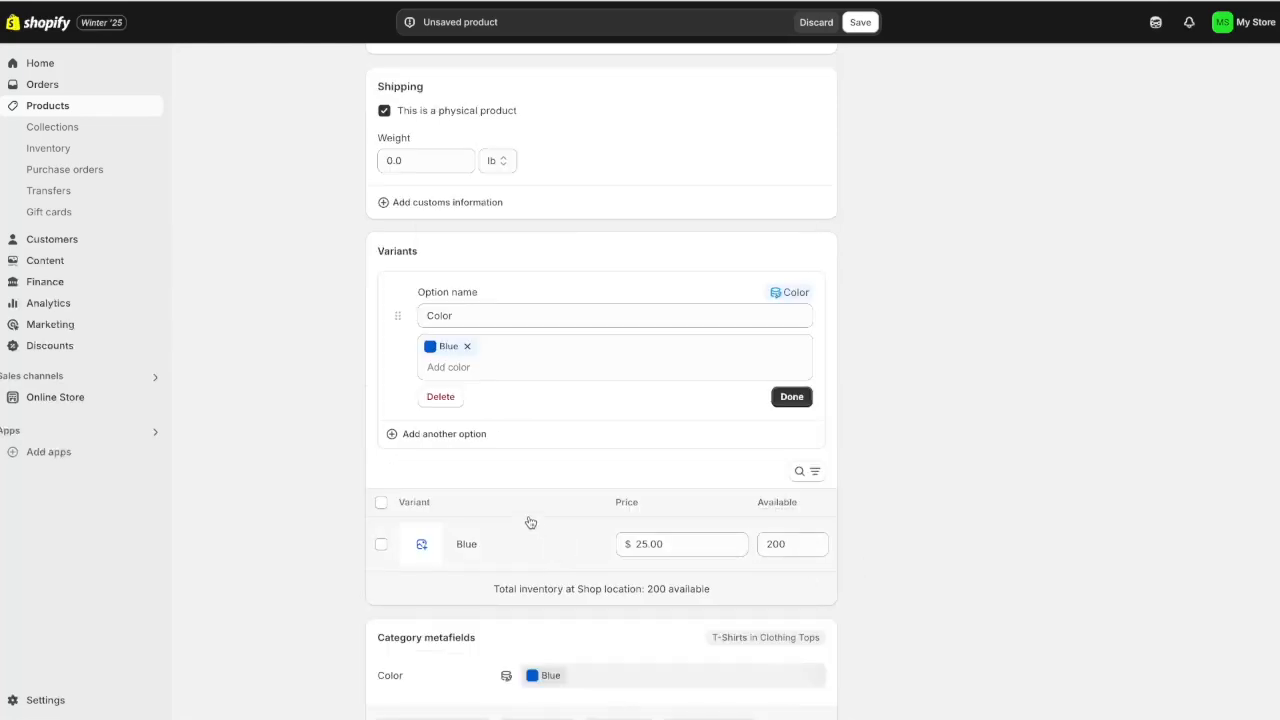
pyautogui.click(421, 544)
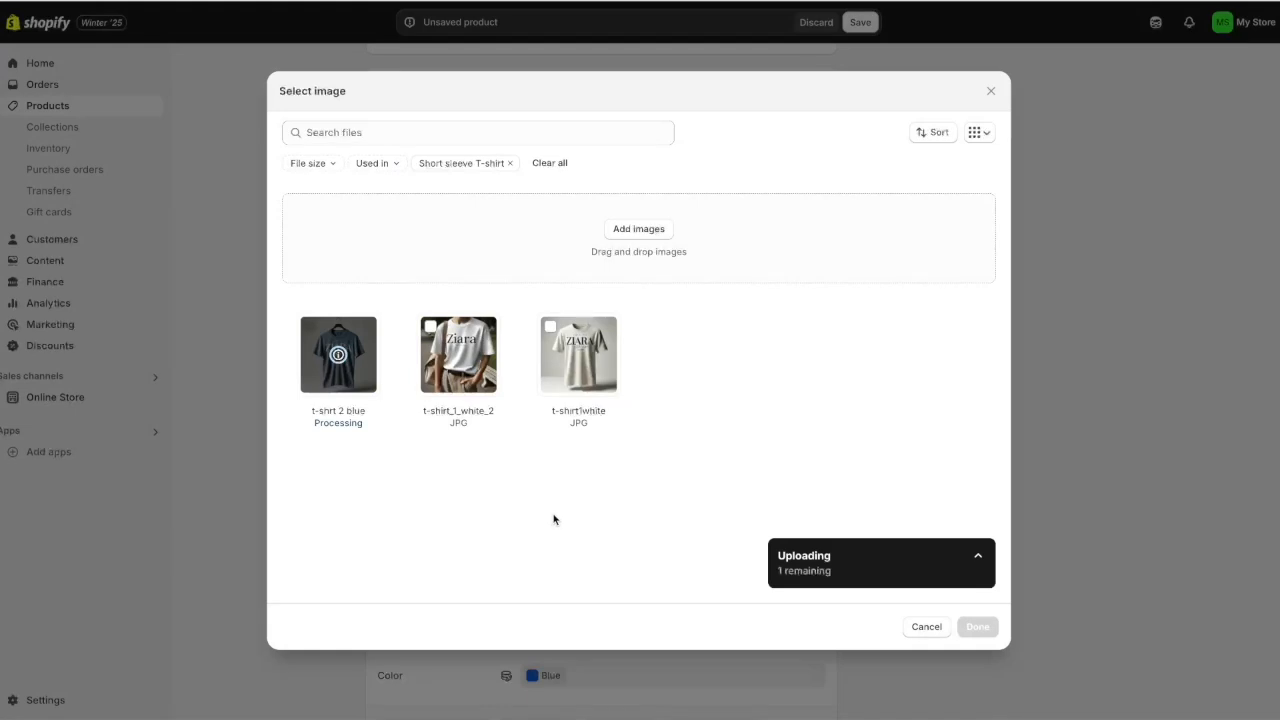
pyautogui.click(976, 629)
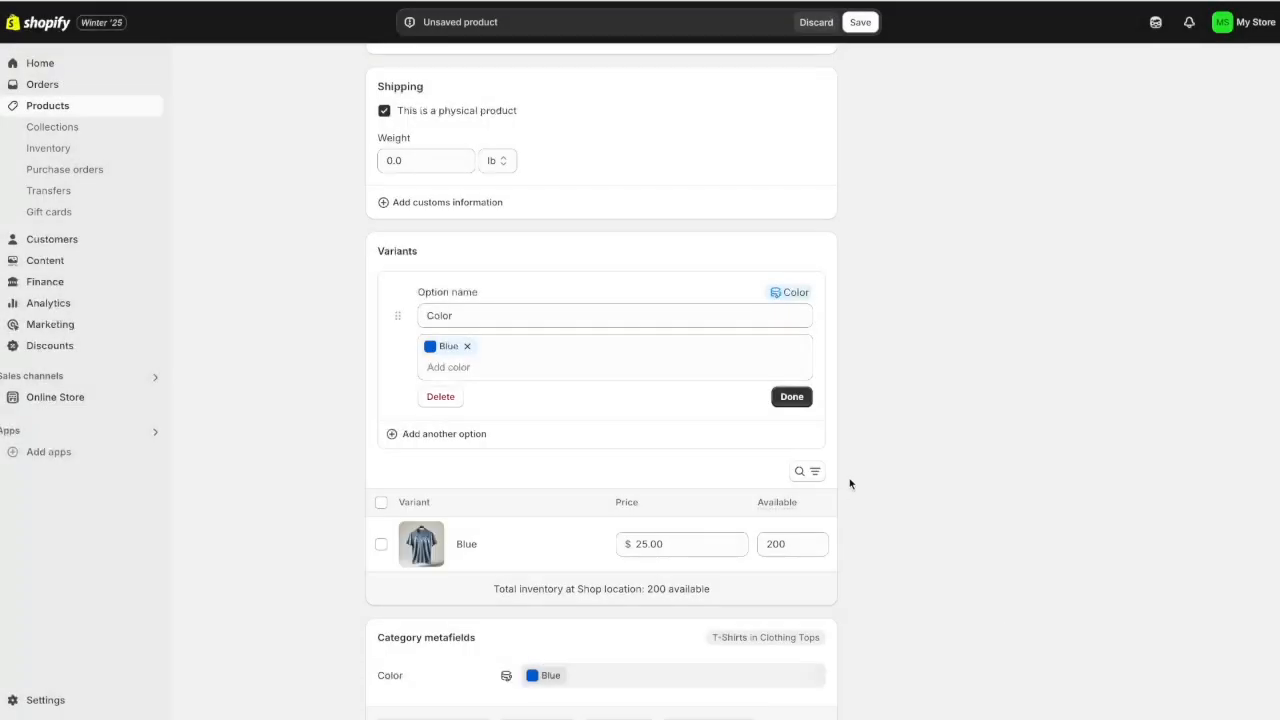
pyautogui.scroll(-2, 918, 522)
pyautogui.scroll(-1, 884, 504)
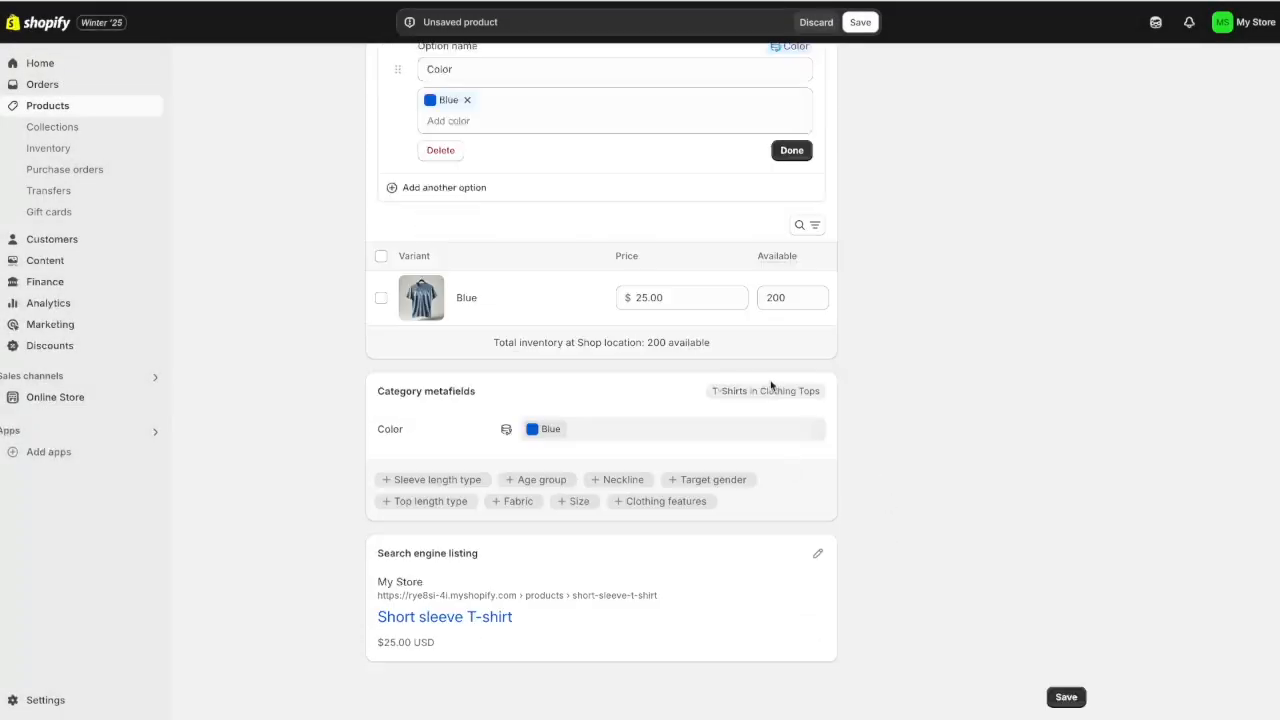
pyautogui.click(818, 557)
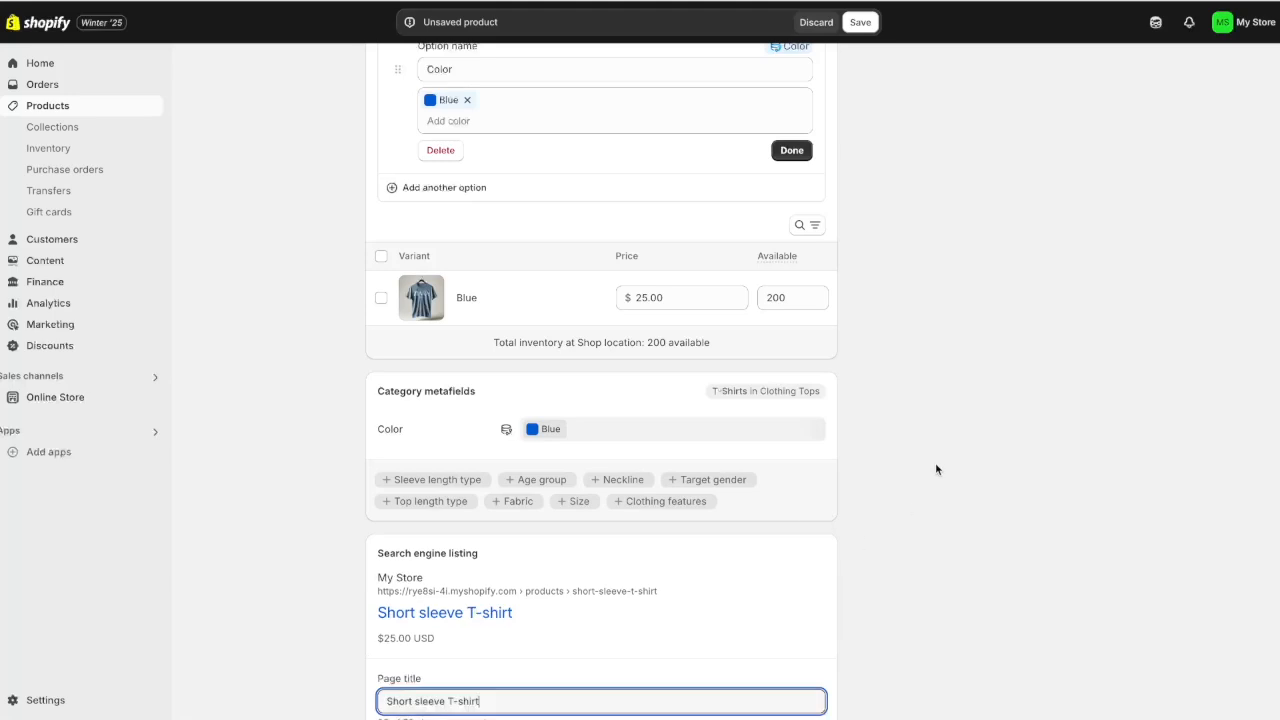
pyautogui.scroll(-3, 935, 462)
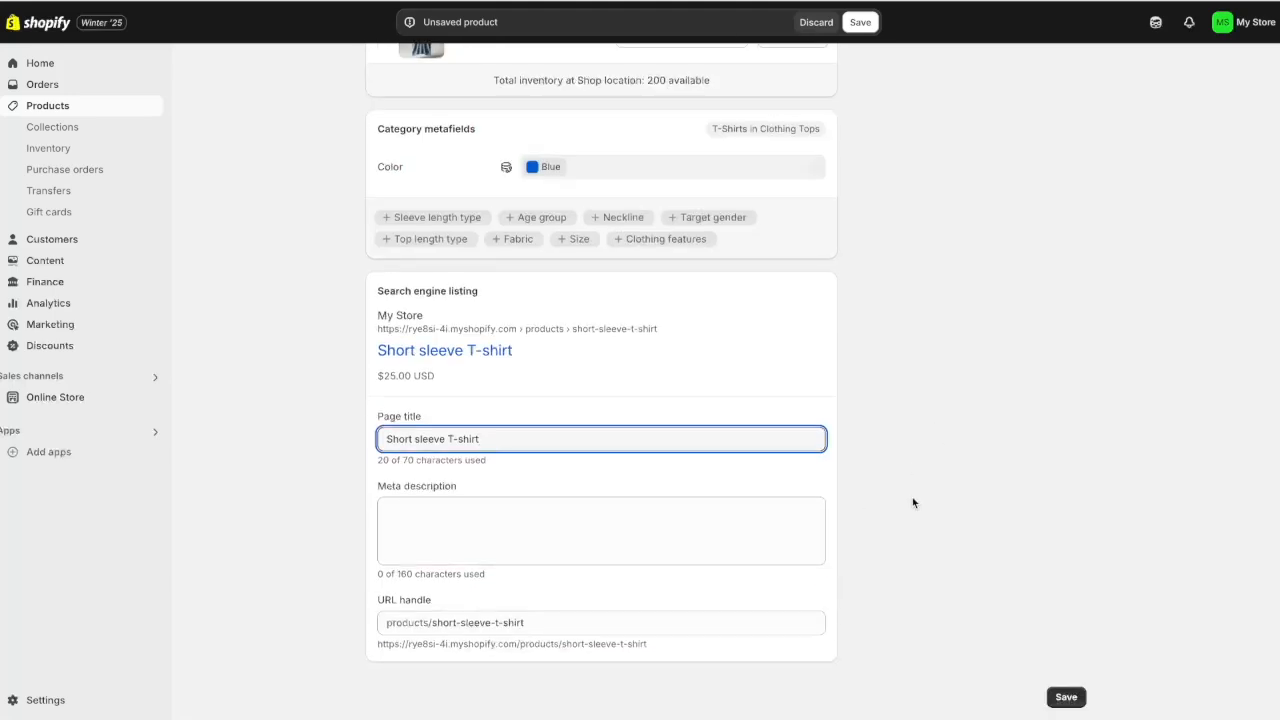
# Save the Short sleeve T-shirt with its status kept as Active
pyautogui.click(1066, 697)
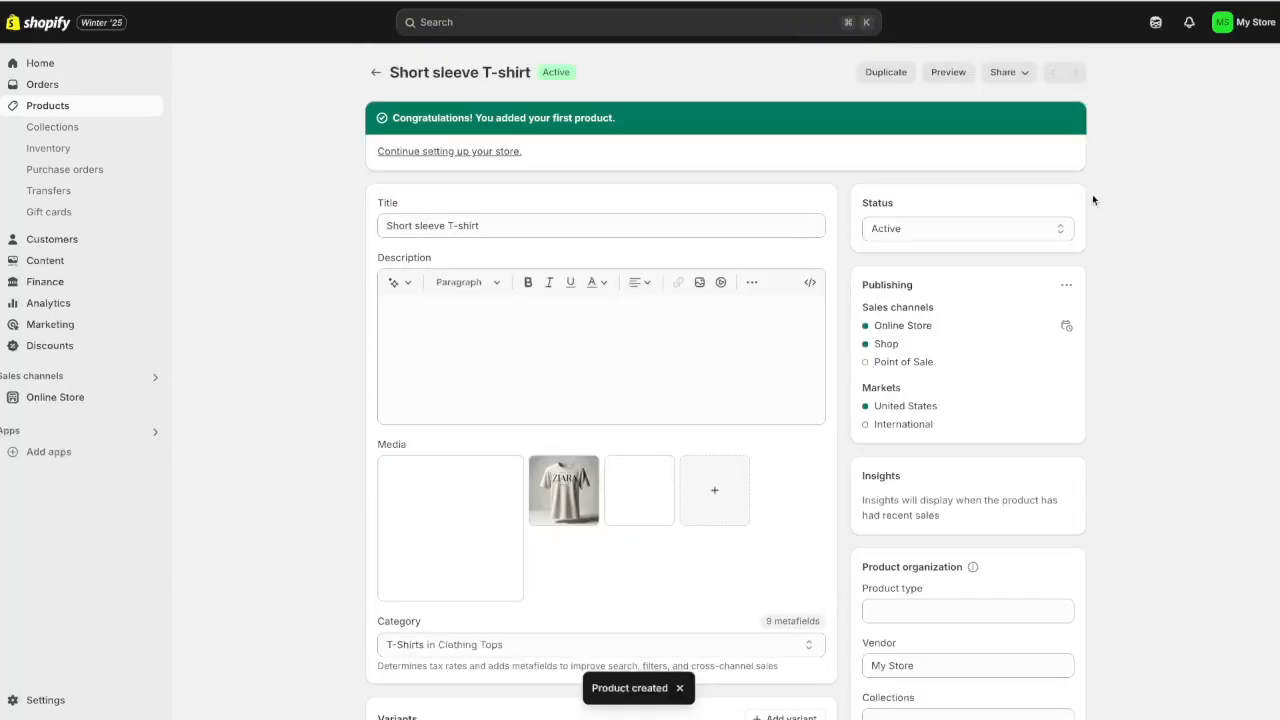
pyautogui.click(898, 227)
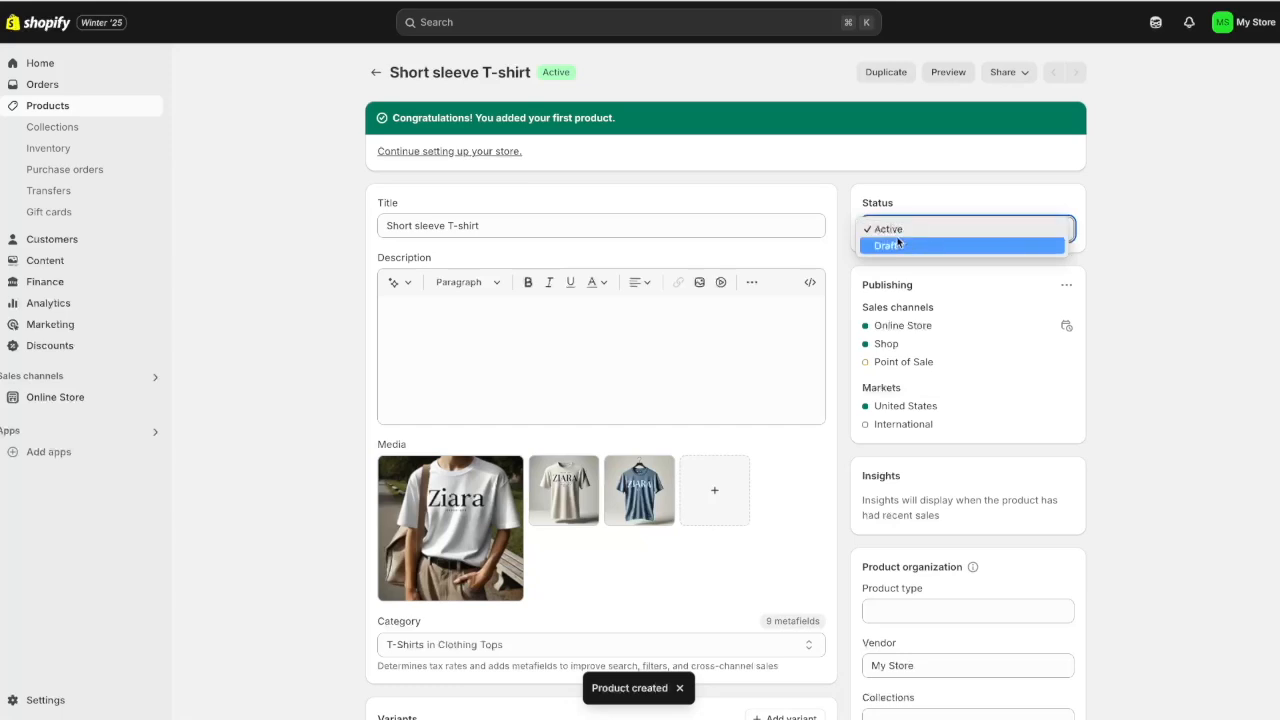
pyautogui.click(907, 230)
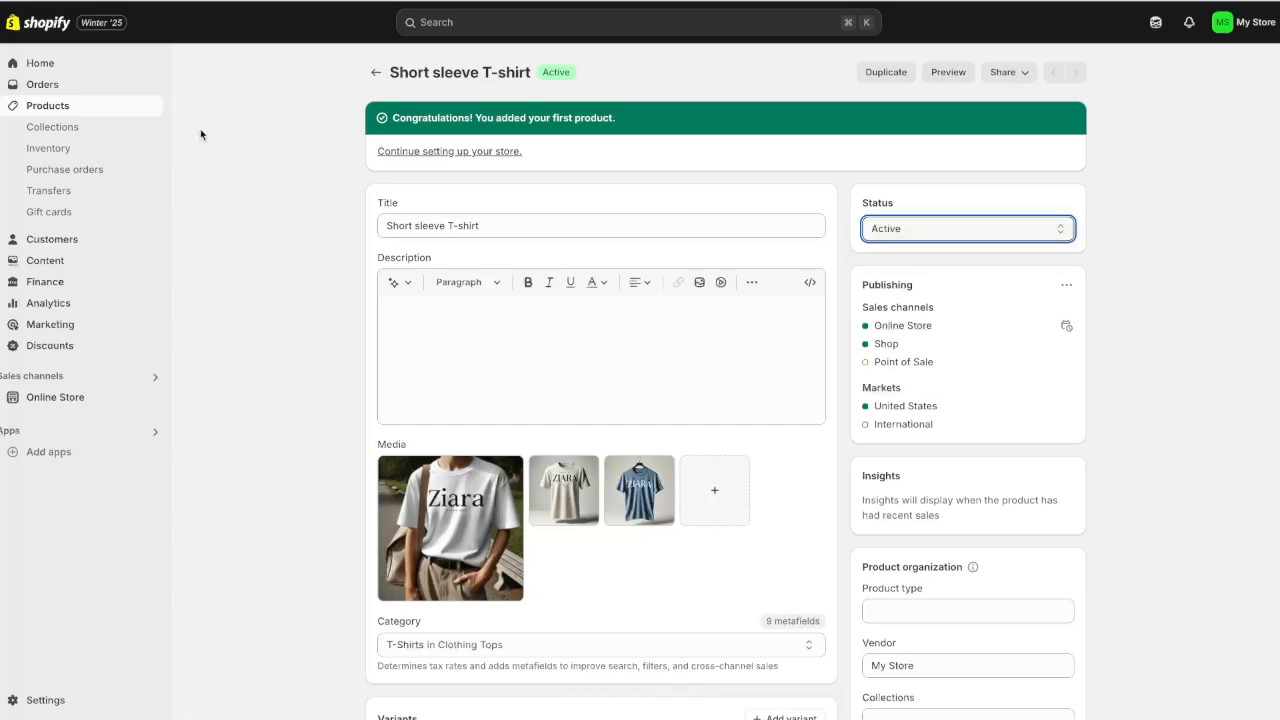
# Create a Premium Hoodie product with the hoodie 1.jpg photo and save it
pyautogui.click(68, 108)
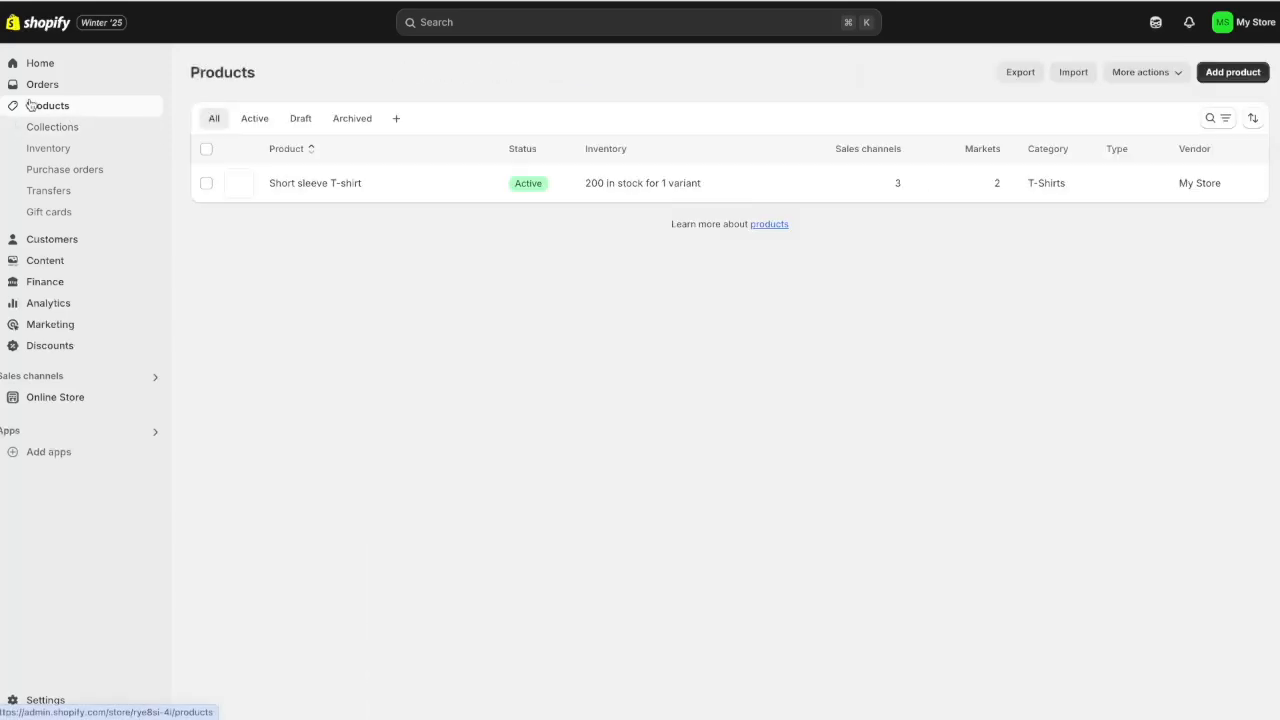
pyautogui.click(1232, 72)
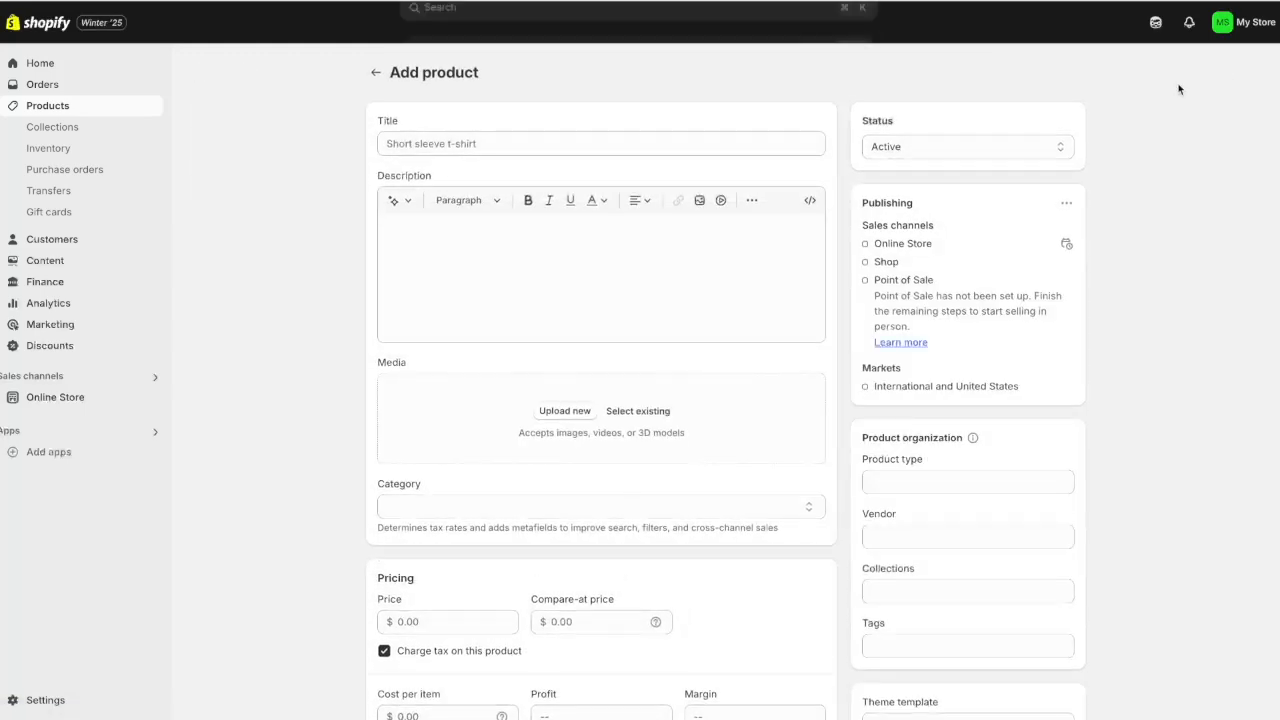
pyautogui.write('Ho')
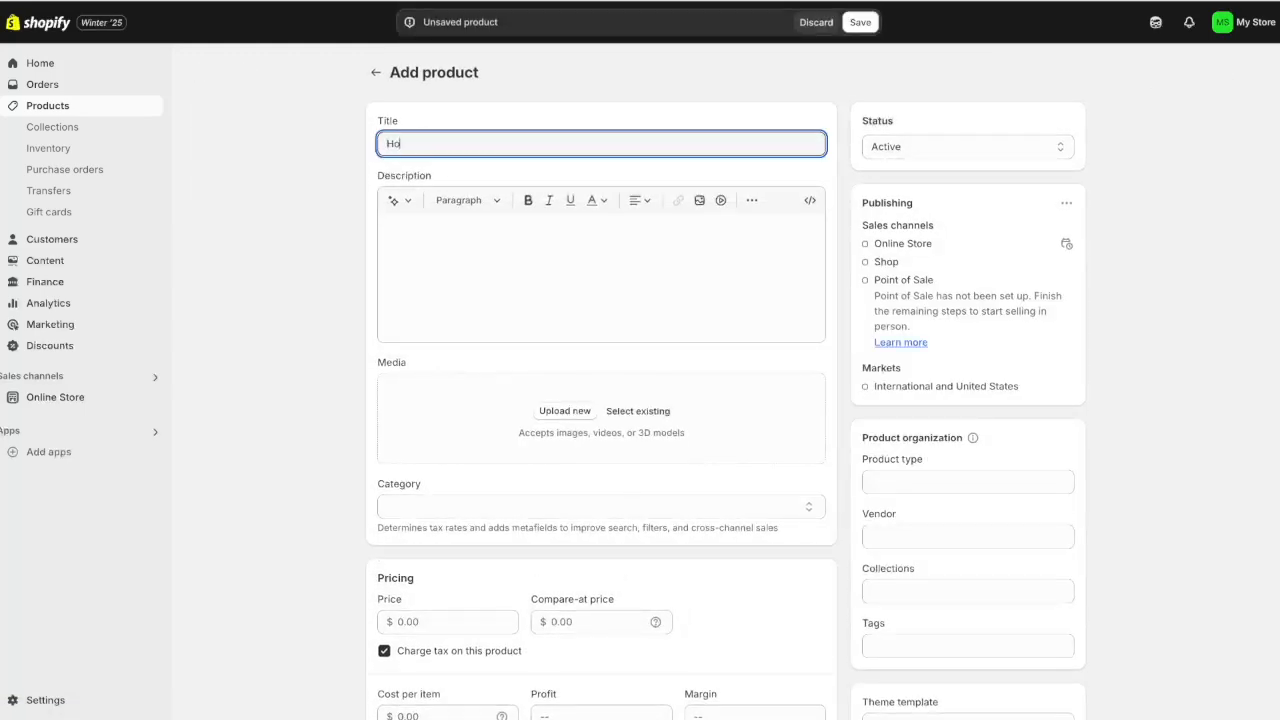
pyautogui.write('odie')
pyautogui.click(565, 410)
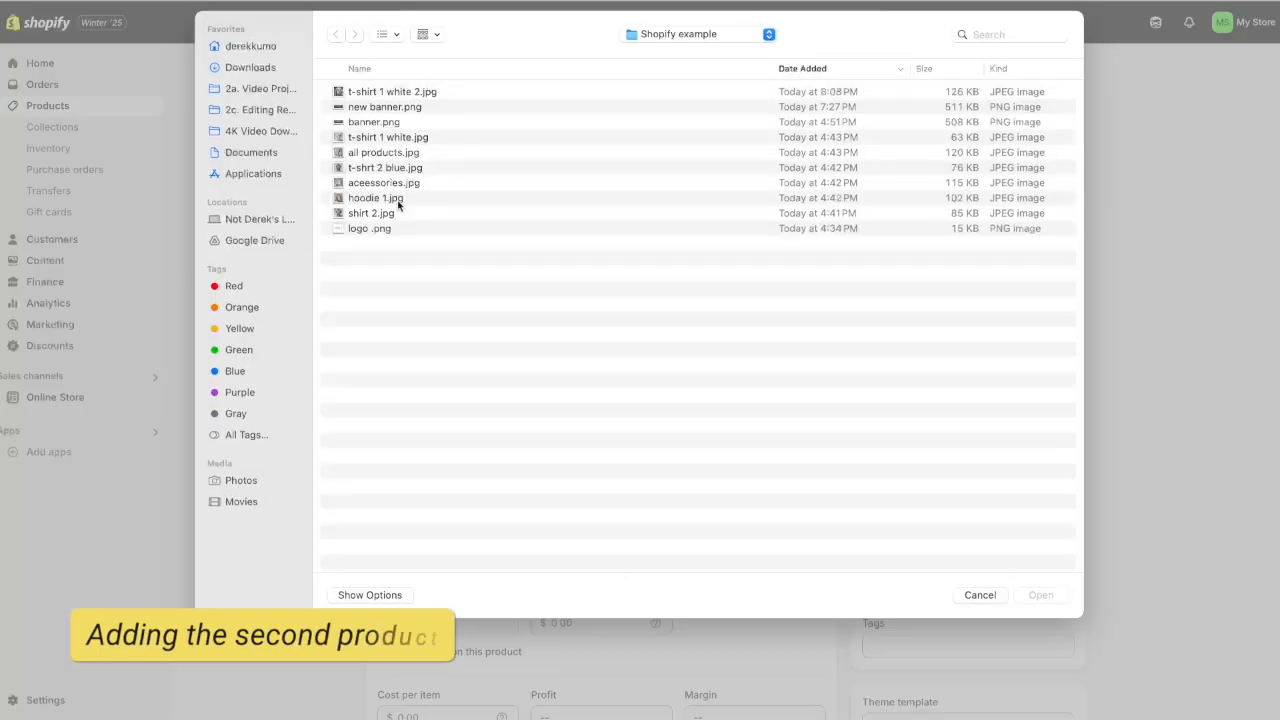
pyautogui.click(376, 198)
pyautogui.click(1040, 595)
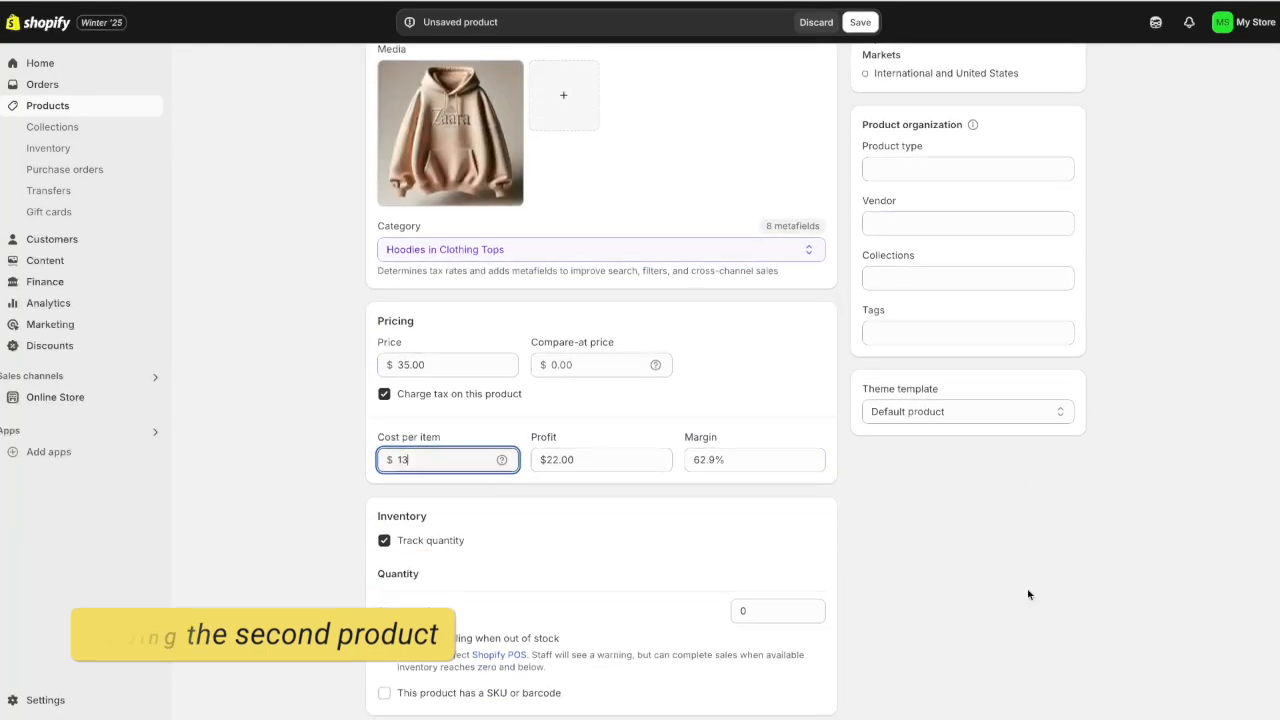
pyautogui.scroll(-10, 1028, 594)
pyautogui.click(1066, 697)
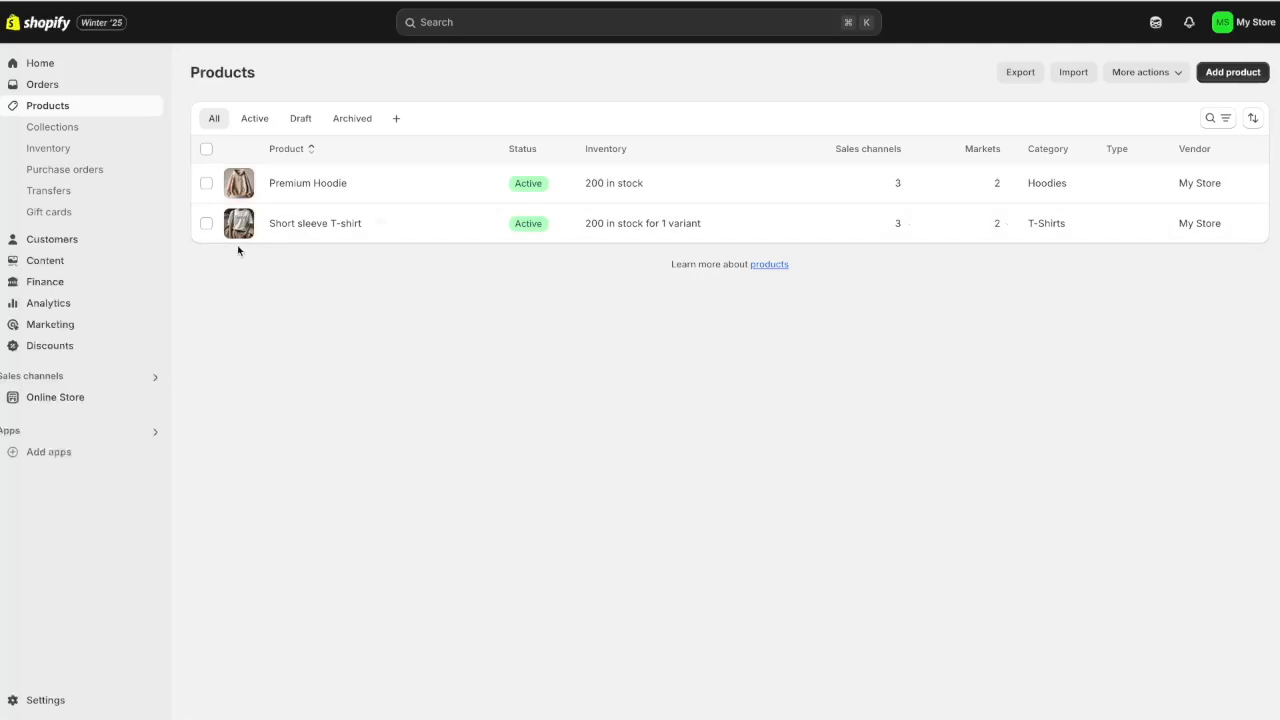
# Start a new collection titled 'Best Sellers'
pyautogui.click(51, 133)
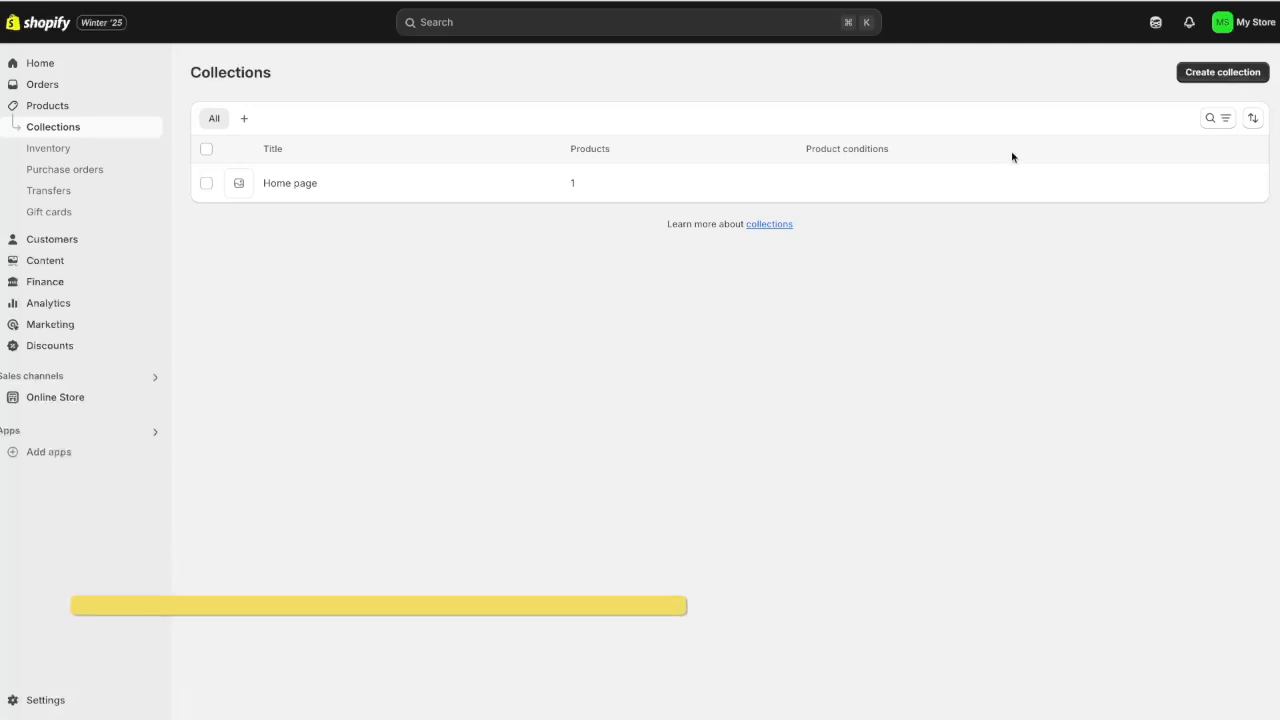
pyautogui.click(1211, 73)
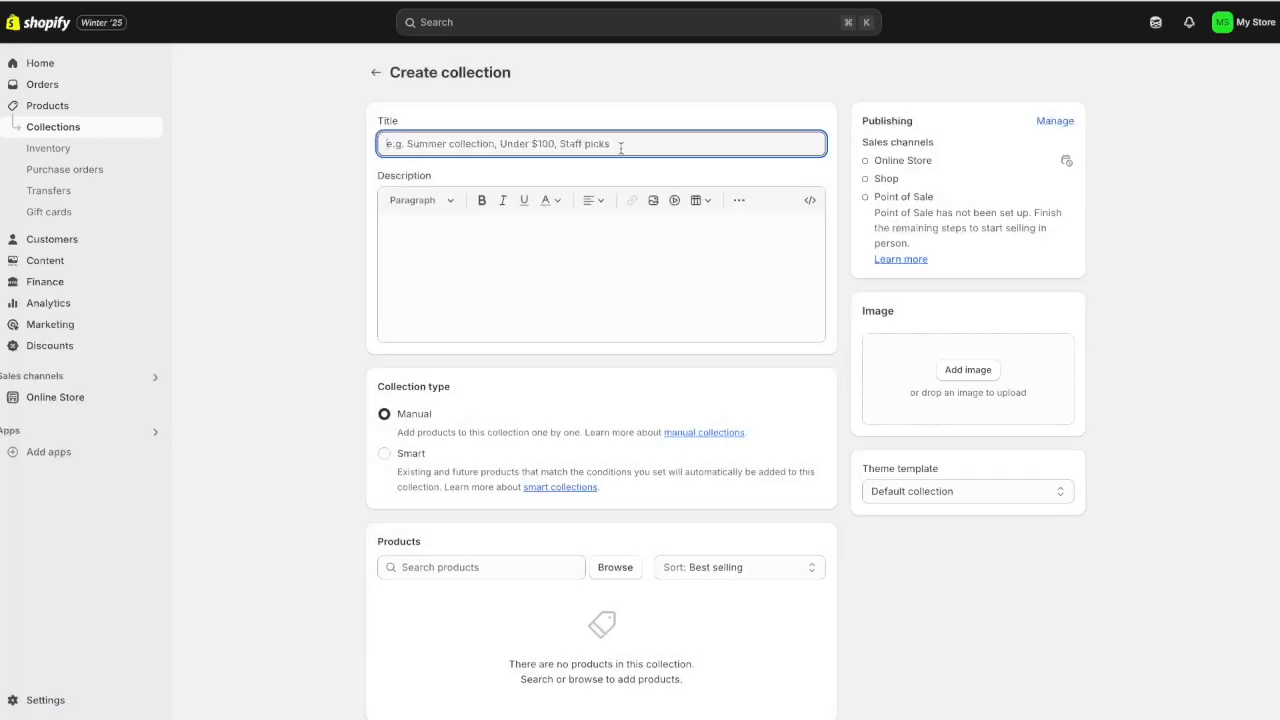
pyautogui.write('Best S')
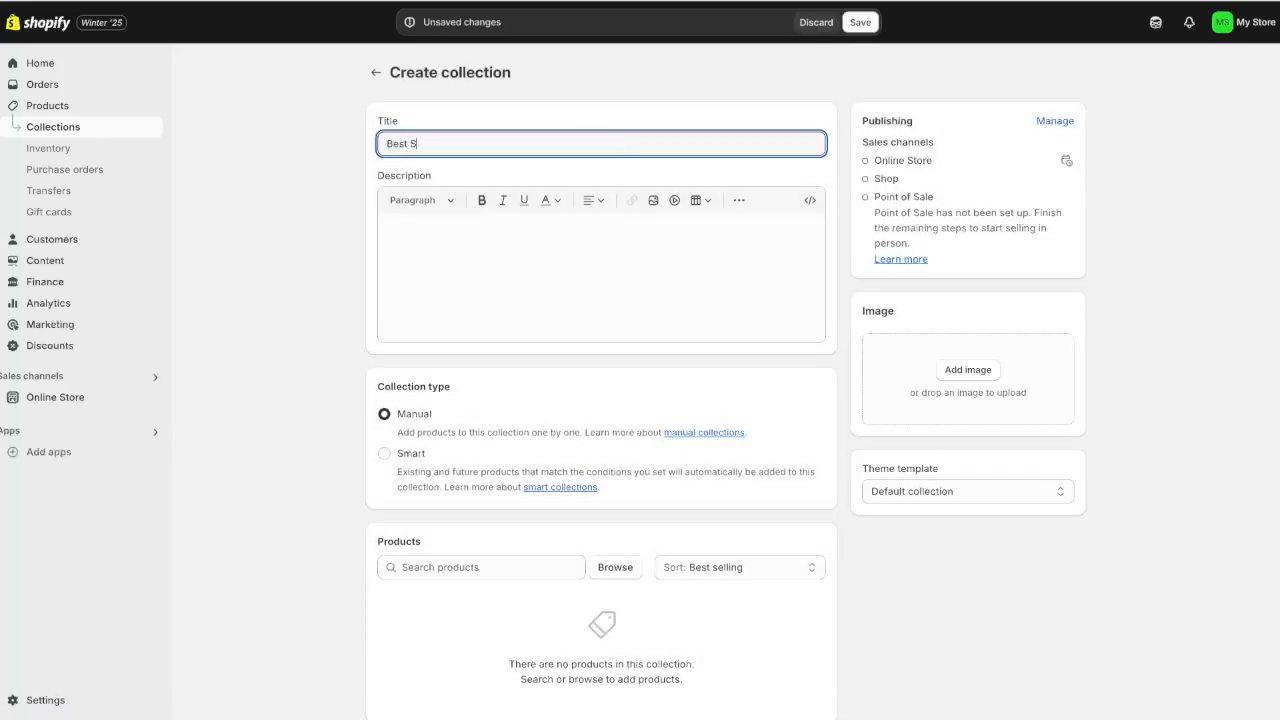
pyautogui.write('ellers')
pyautogui.click(398, 419)
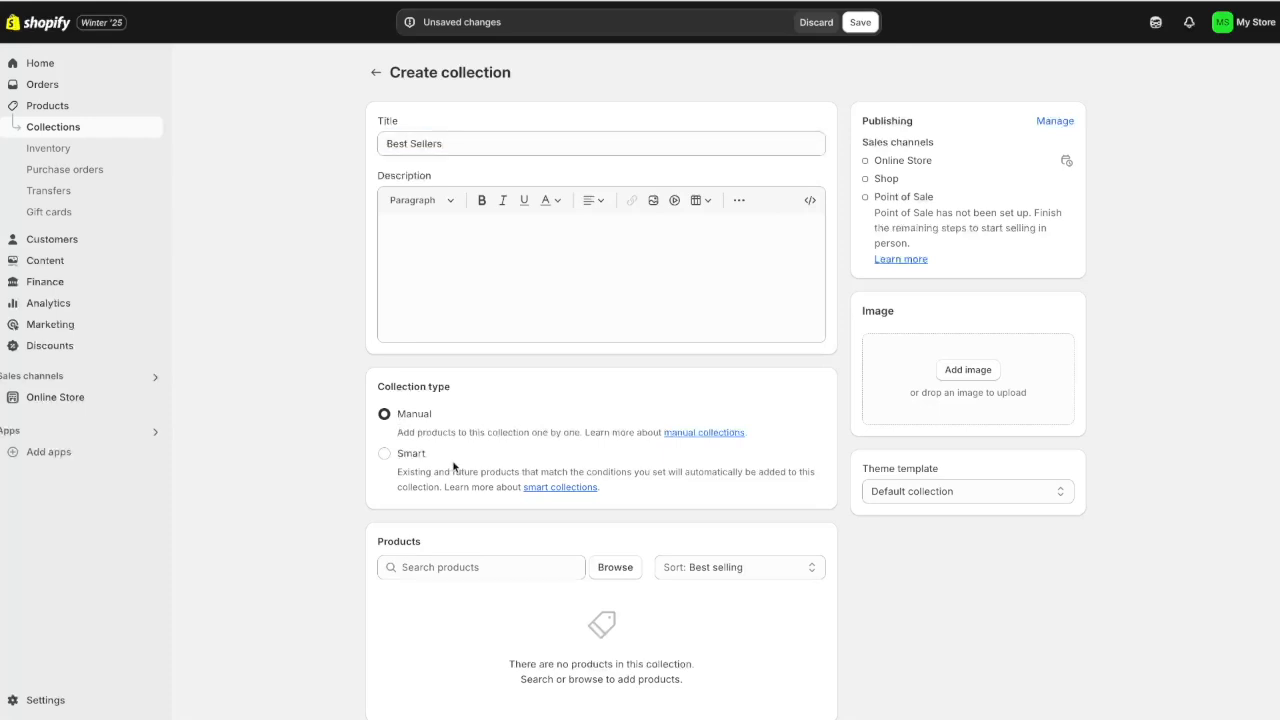
# Add Short sleeve T-shirt and Premium Hoodie to the collection and save it
pyautogui.click(455, 568)
pyautogui.write('t-shirt')
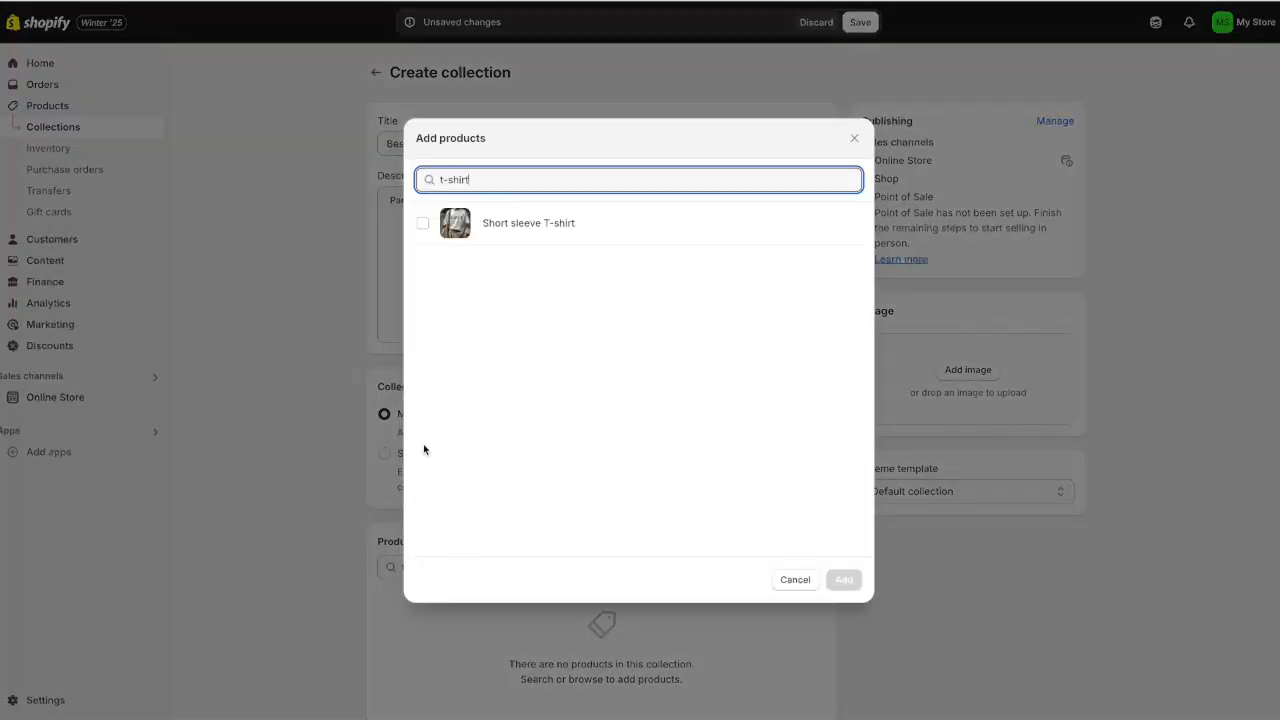
pyautogui.click(422, 223)
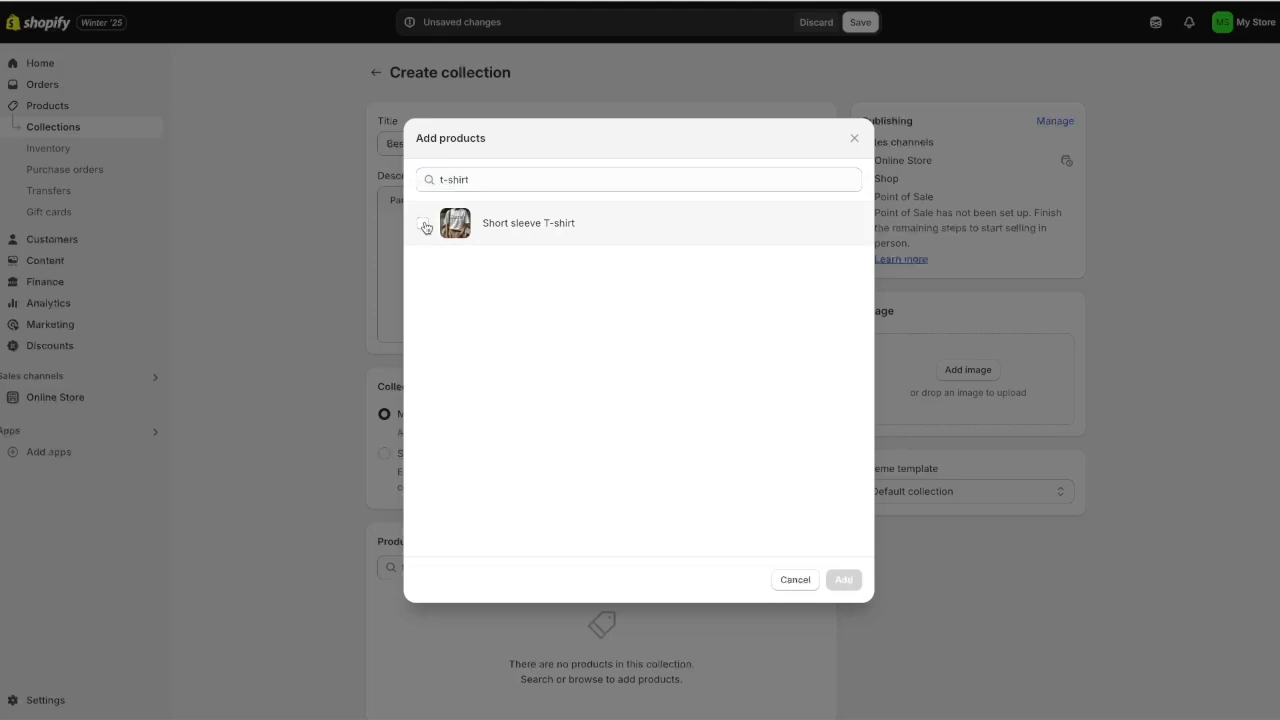
pyautogui.click(845, 580)
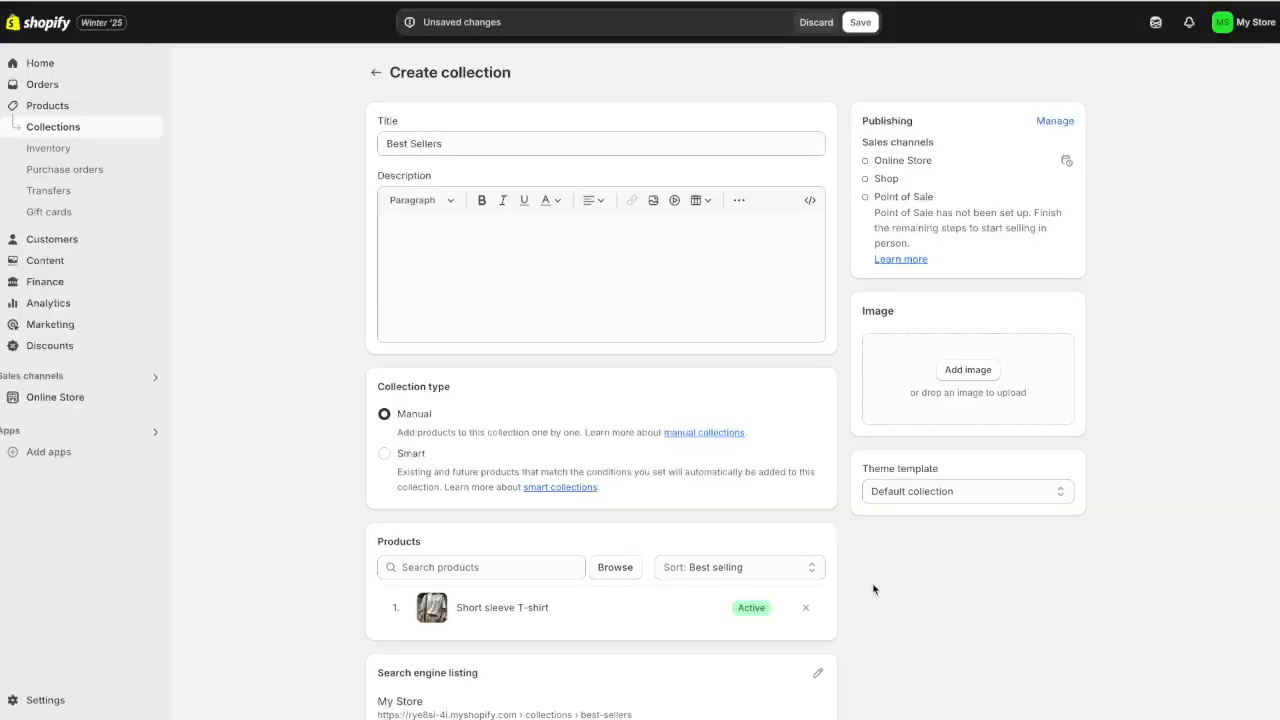
pyautogui.click(493, 567)
pyautogui.write('hoodie')
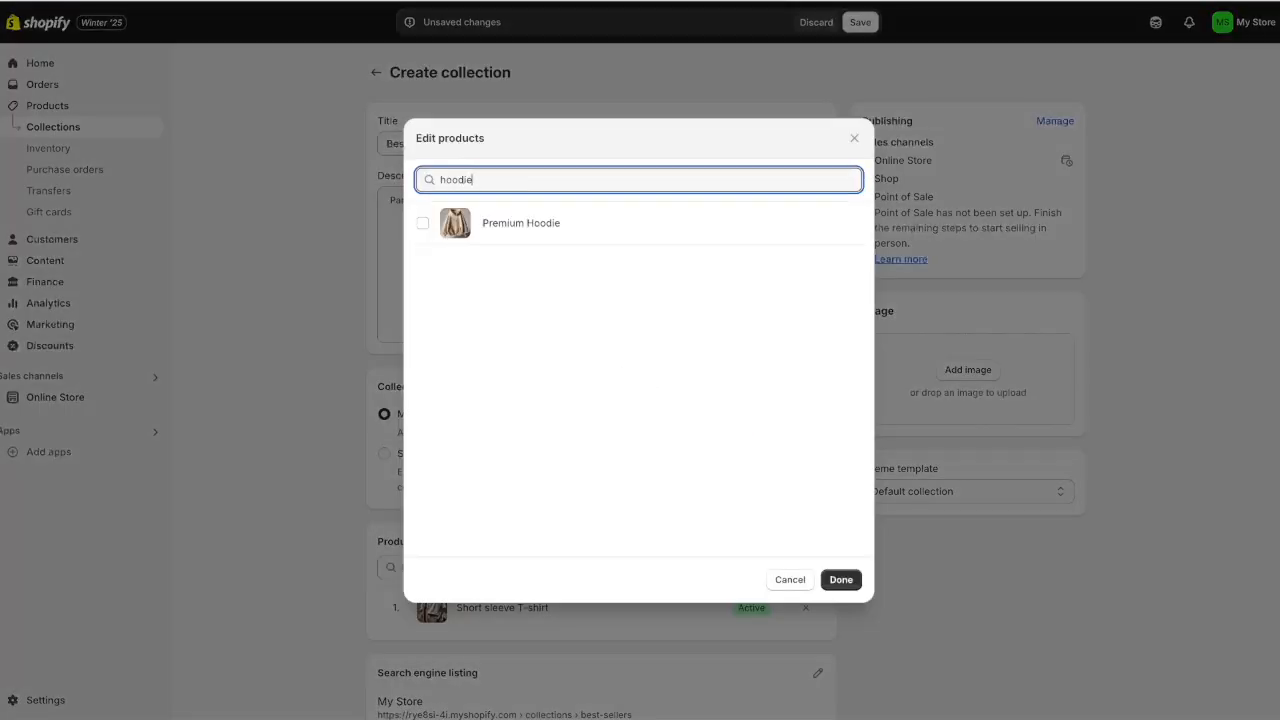
pyautogui.click(507, 229)
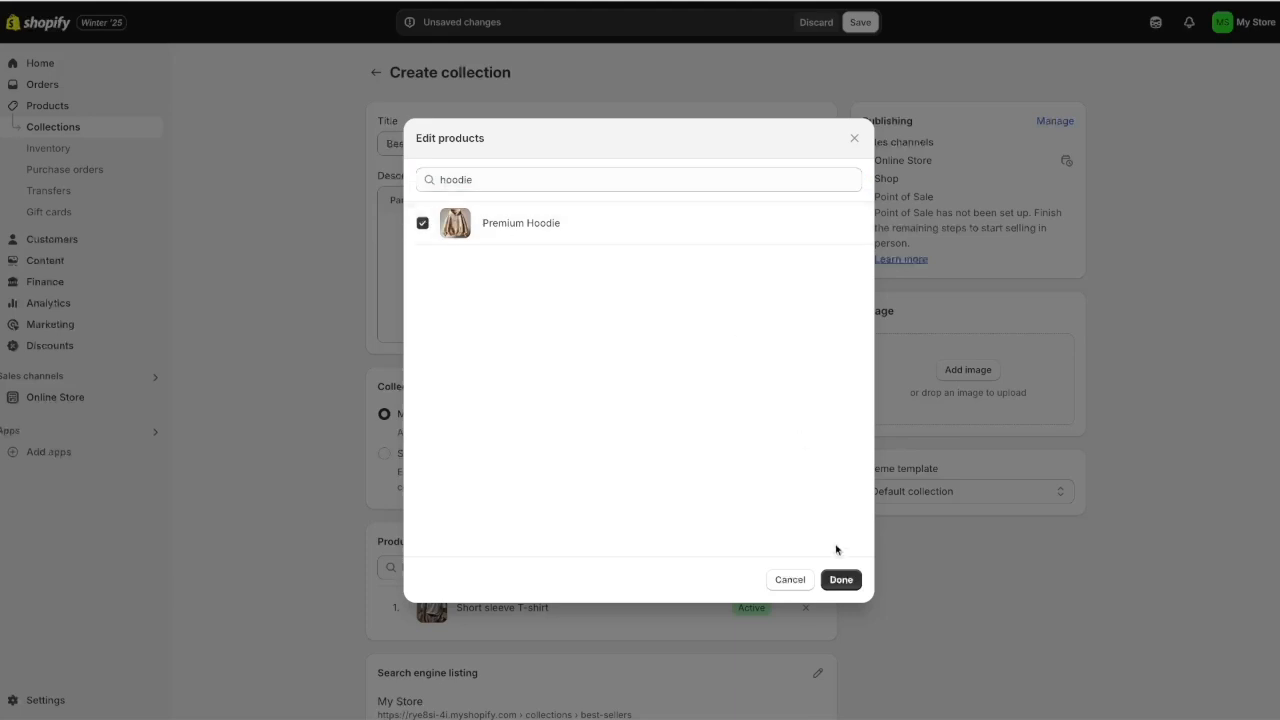
pyautogui.click(842, 582)
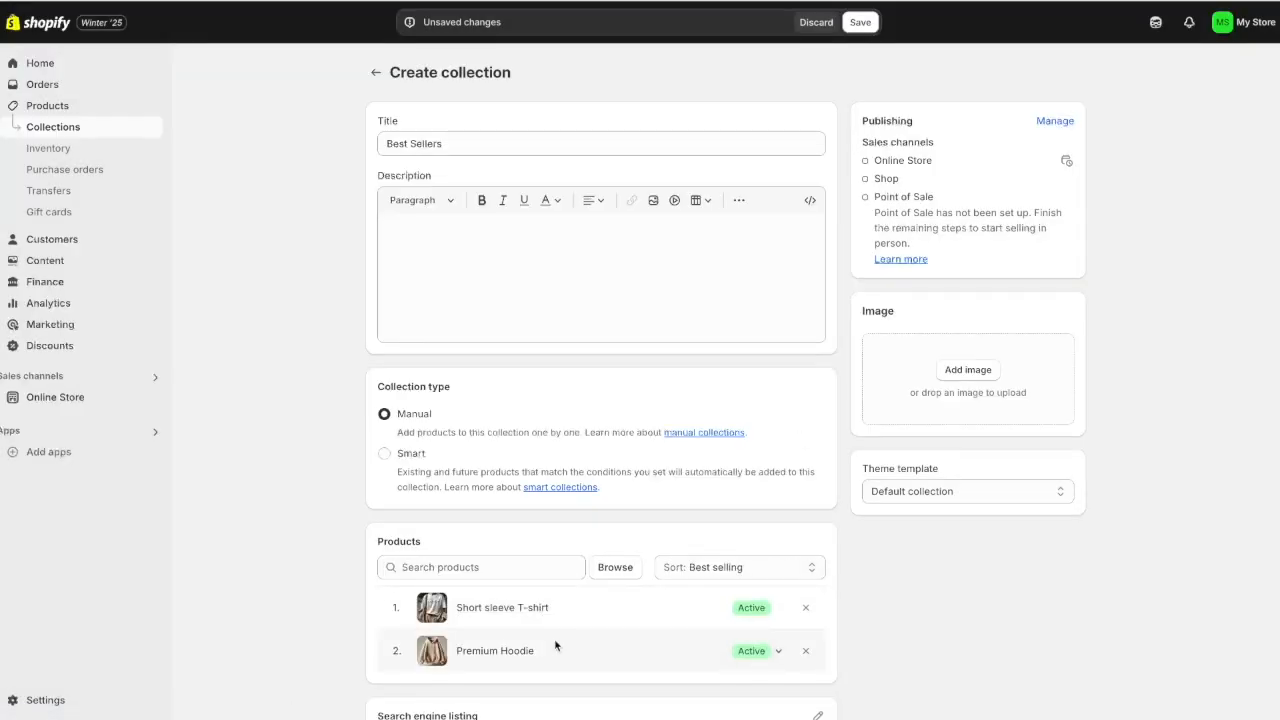
pyautogui.click(860, 23)
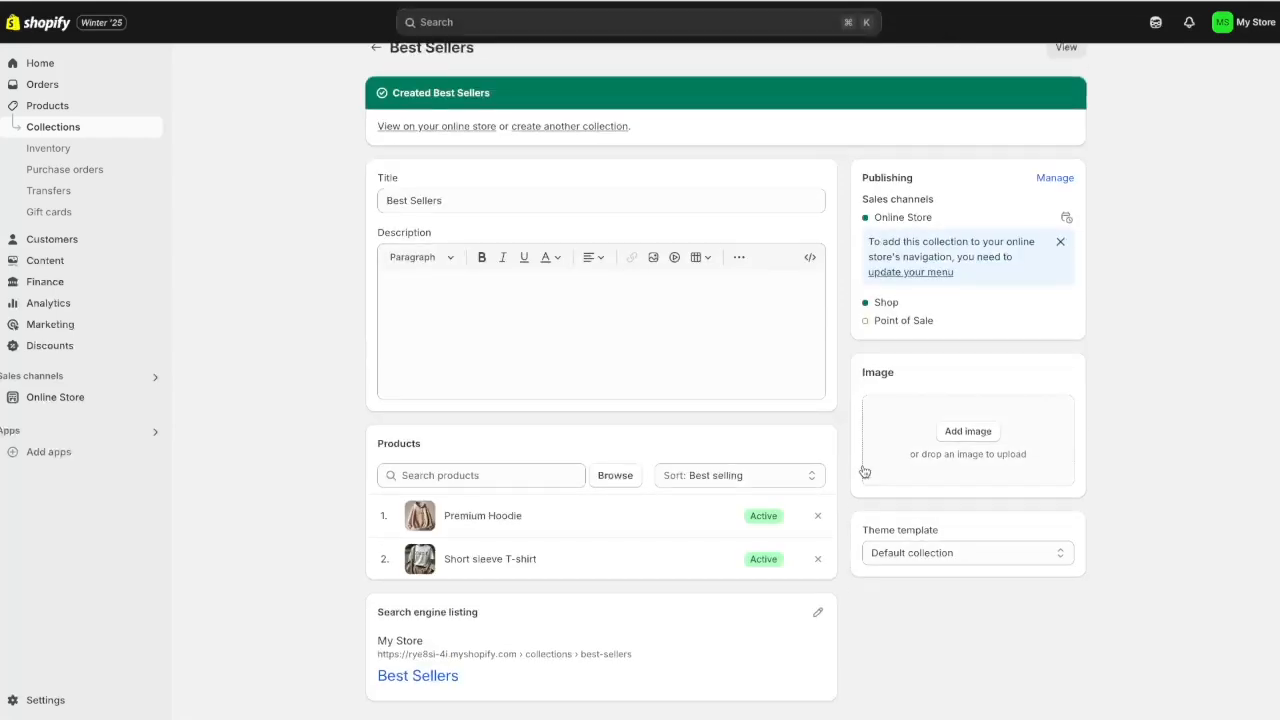
# Set the collection sort to Manually and move Premium Hoodie to the top
pyautogui.click(748, 476)
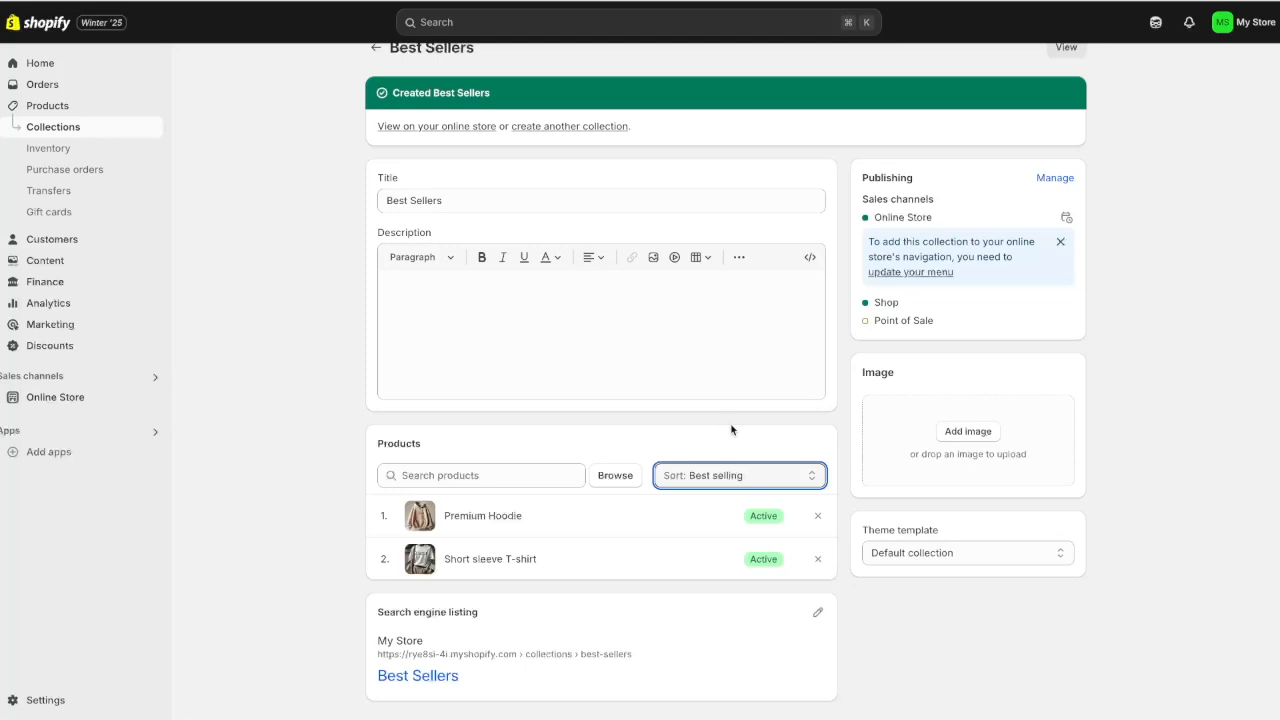
pyautogui.click(727, 476)
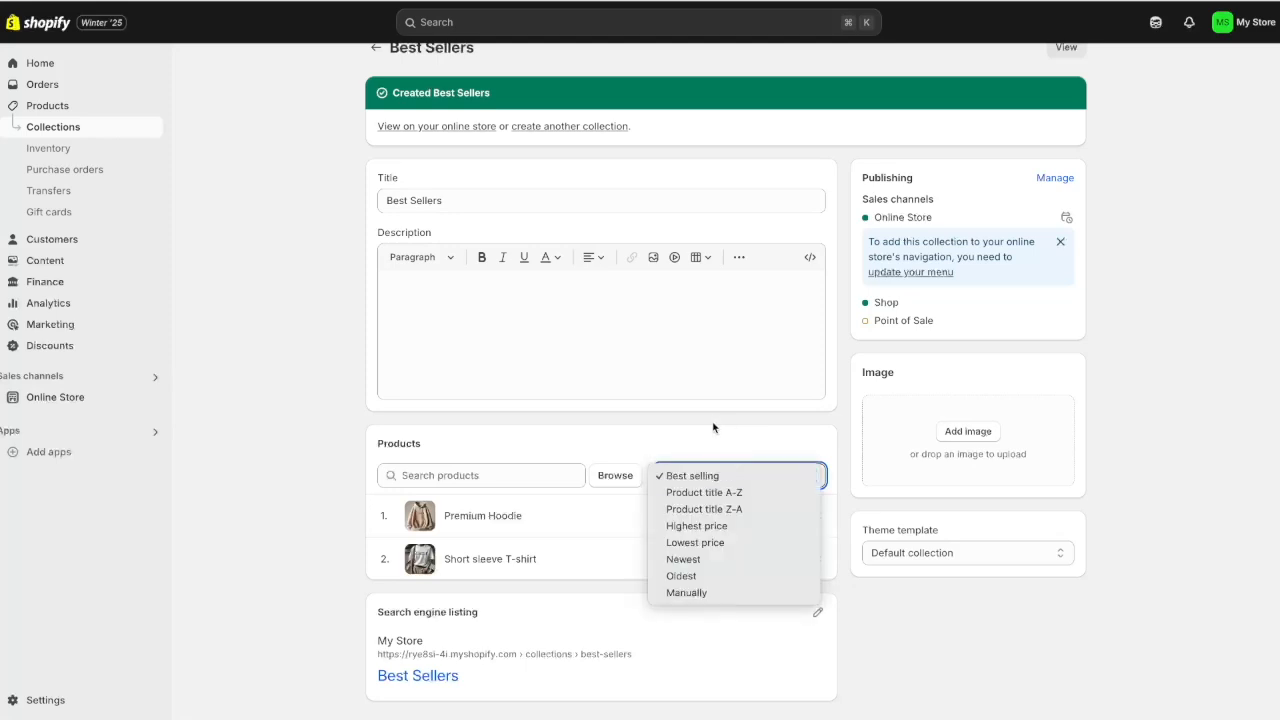
pyautogui.click(689, 596)
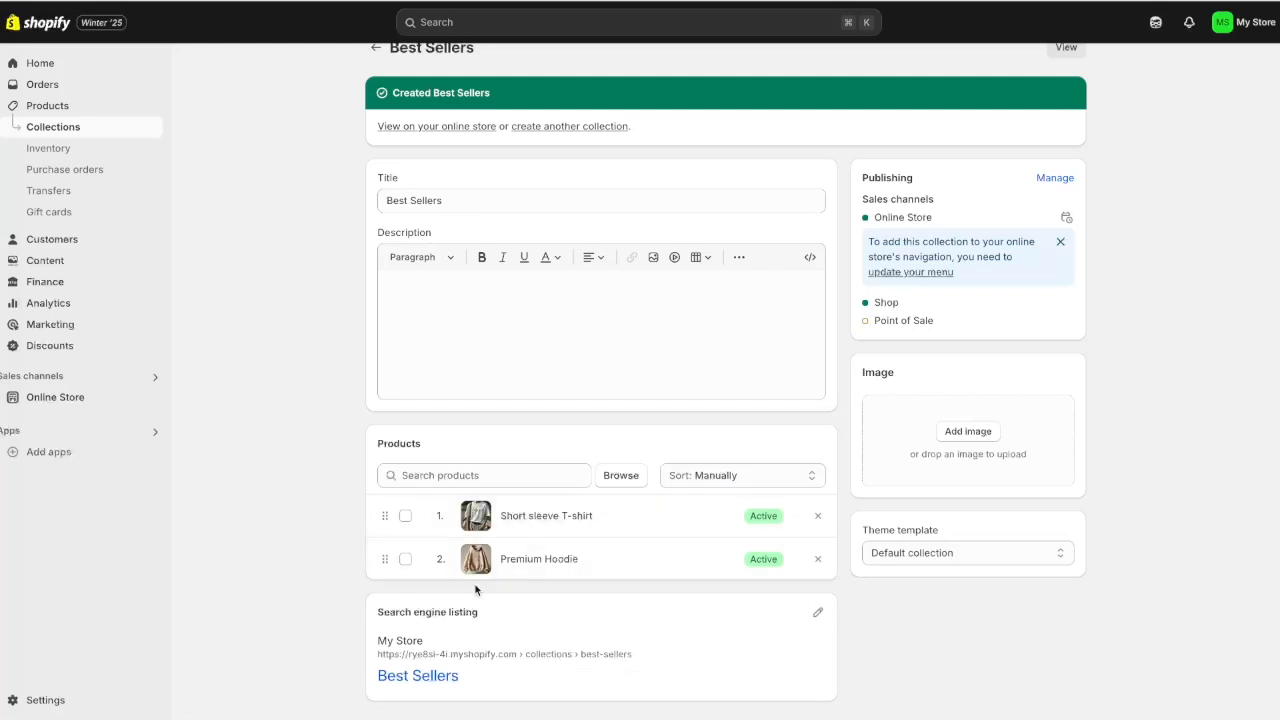
pyautogui.moveTo(383, 560); pyautogui.dragTo(370, 520)
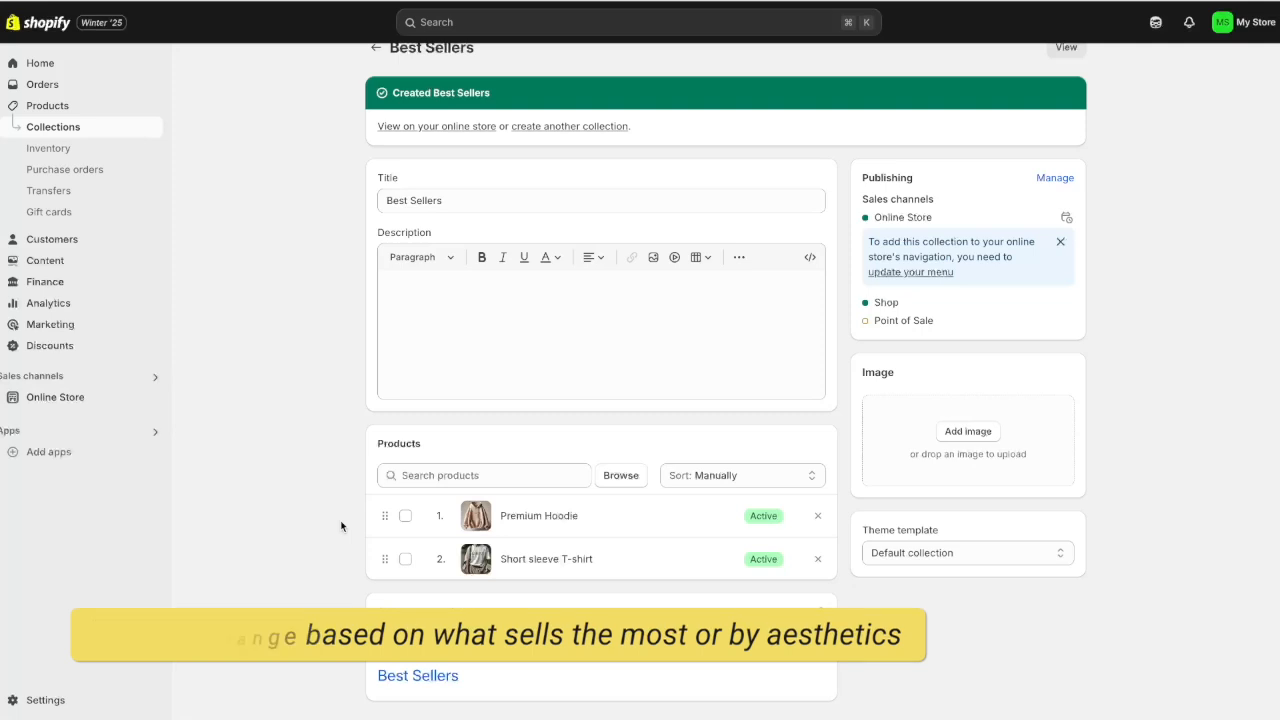
pyautogui.scroll(1, 288, 443)
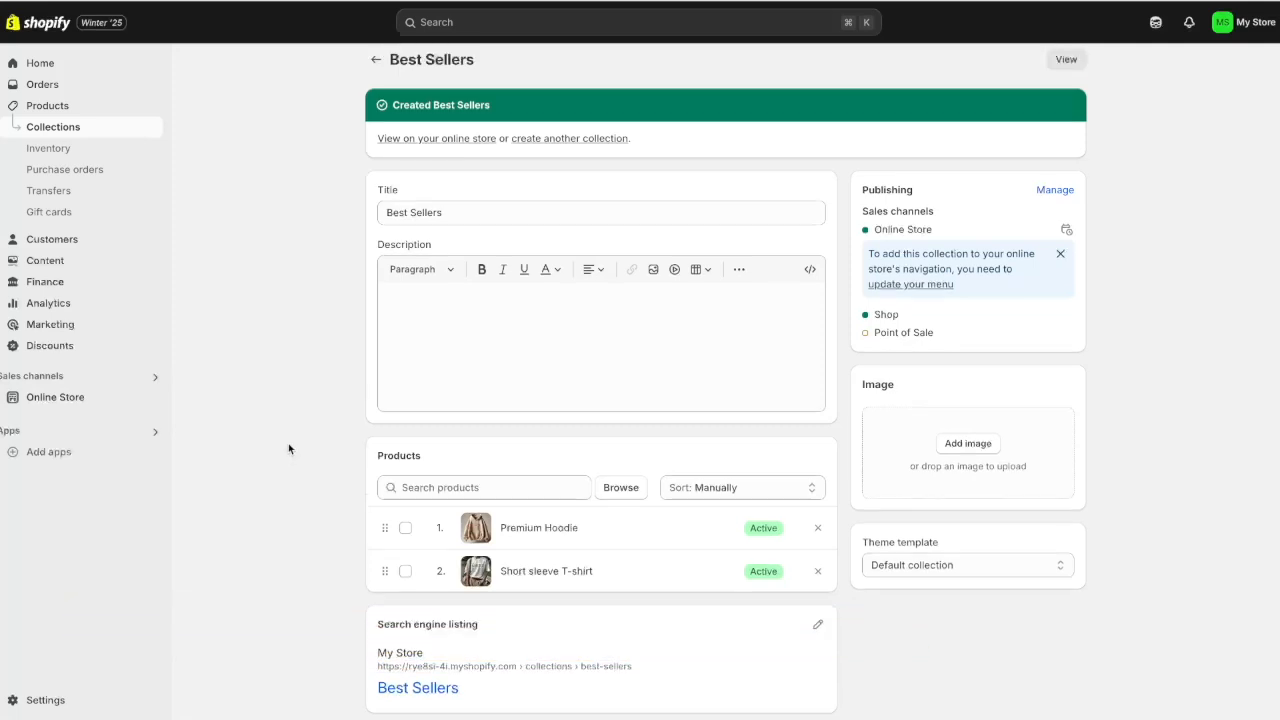
# Open the Dawn theme in the editor and review the Featured collection section's settings
pyautogui.click(58, 397)
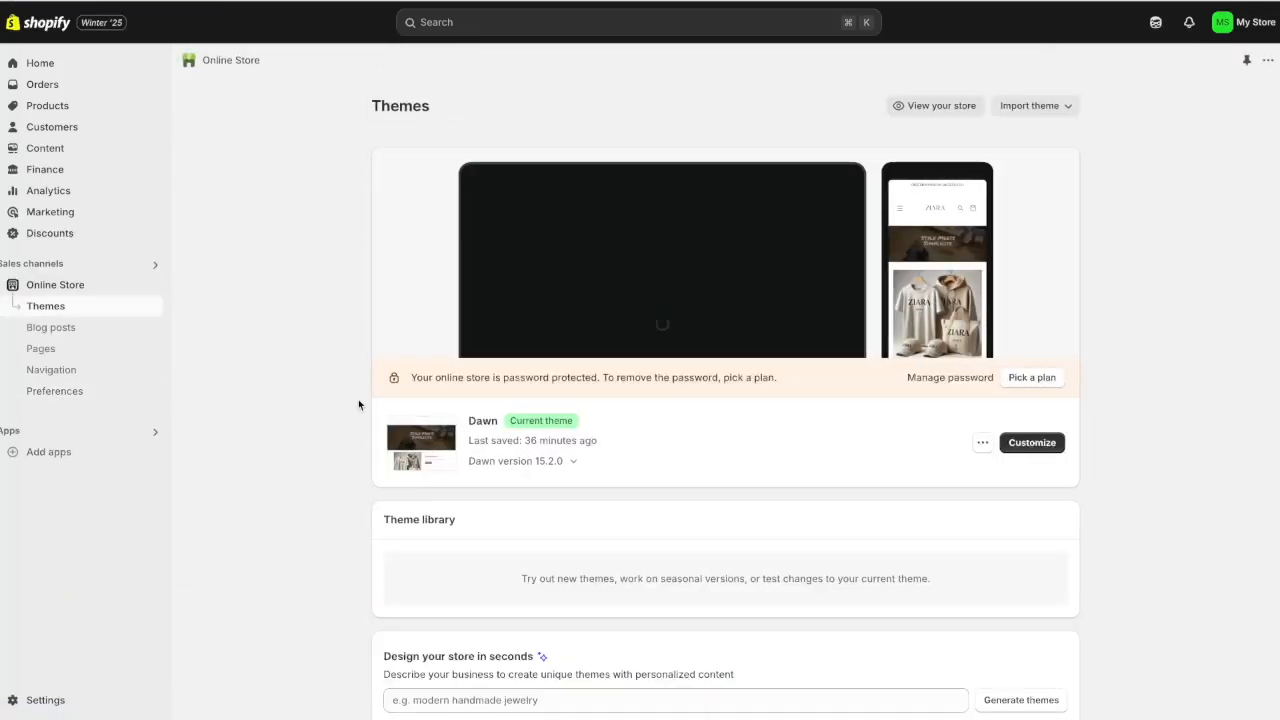
pyautogui.click(1048, 446)
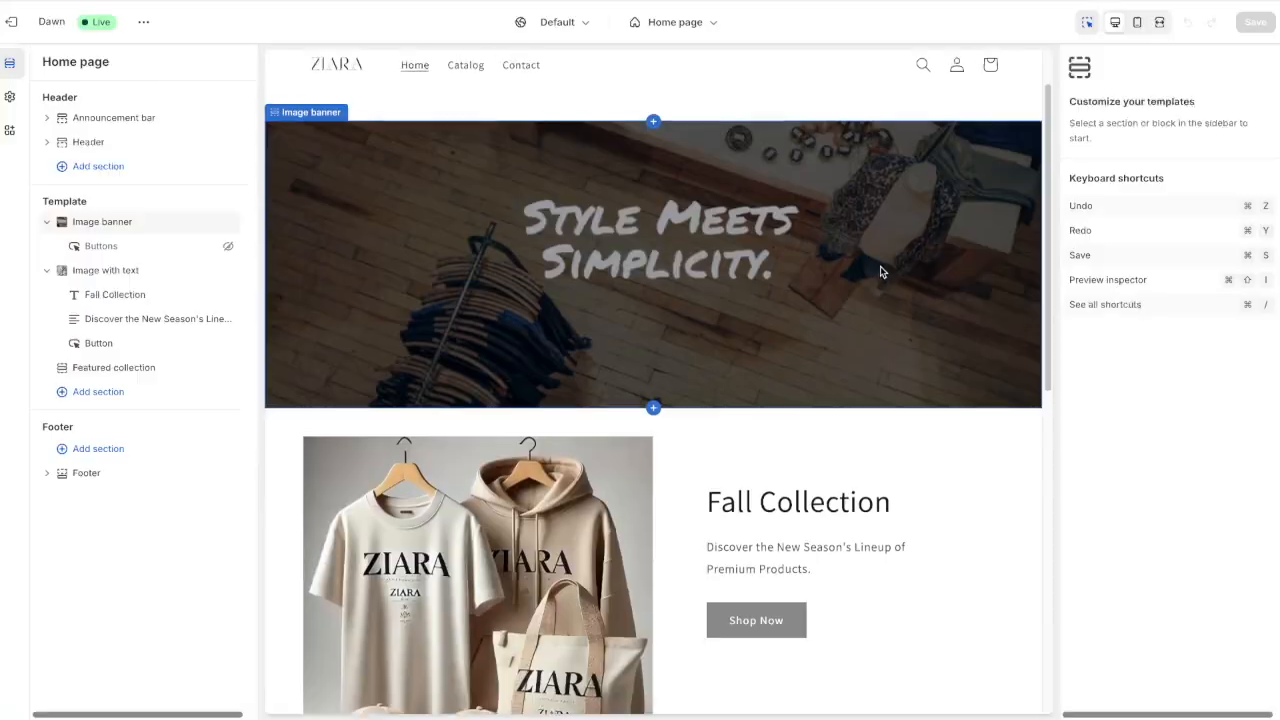
pyautogui.scroll(-5, 878, 269)
pyautogui.scroll(1, 878, 269)
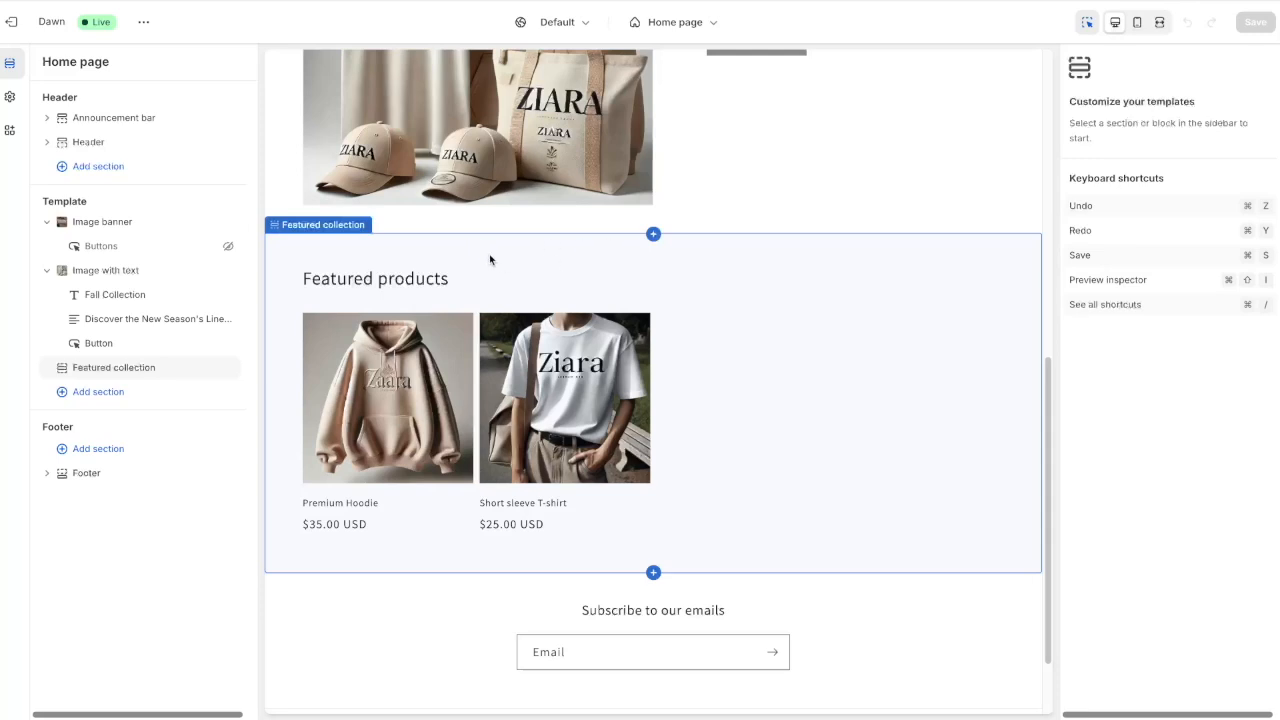
pyautogui.click(391, 280)
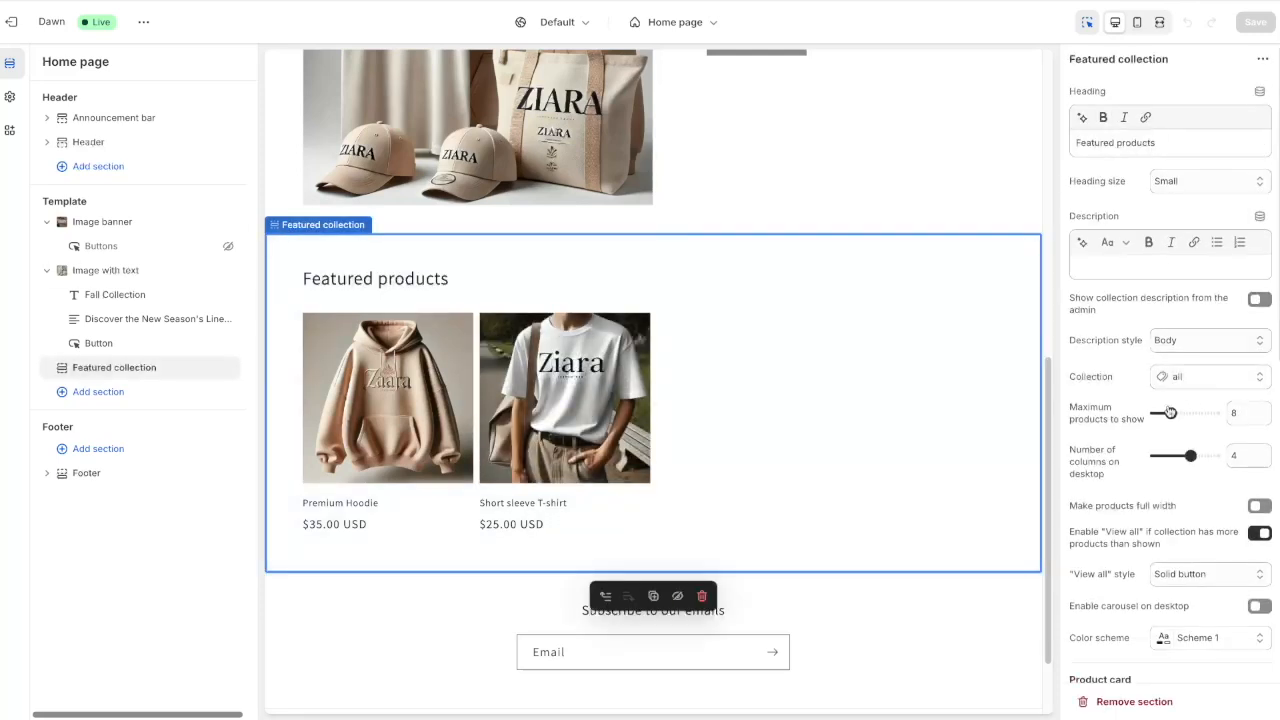
pyautogui.scroll(-1, 1166, 410)
pyautogui.scroll(1, 1164, 408)
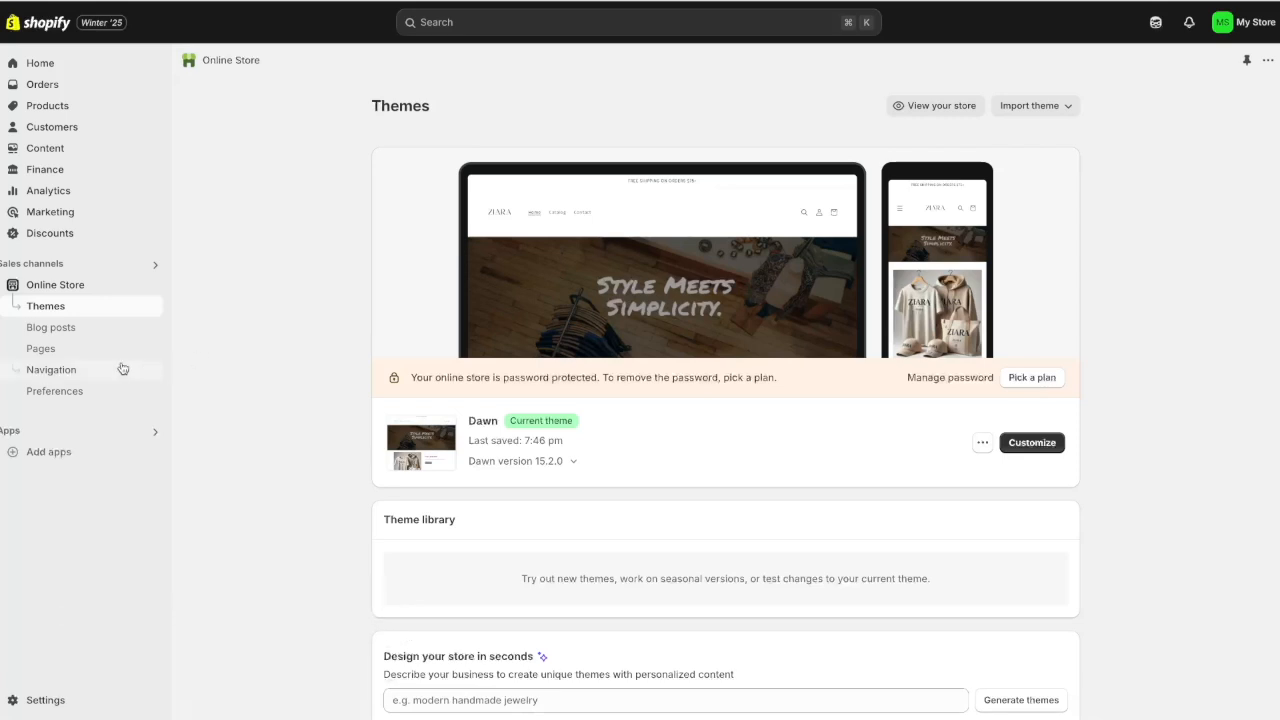
# Create an 'About Us' page with the pasted ZIARA brand paragraph as content and save it
pyautogui.click(80, 359)
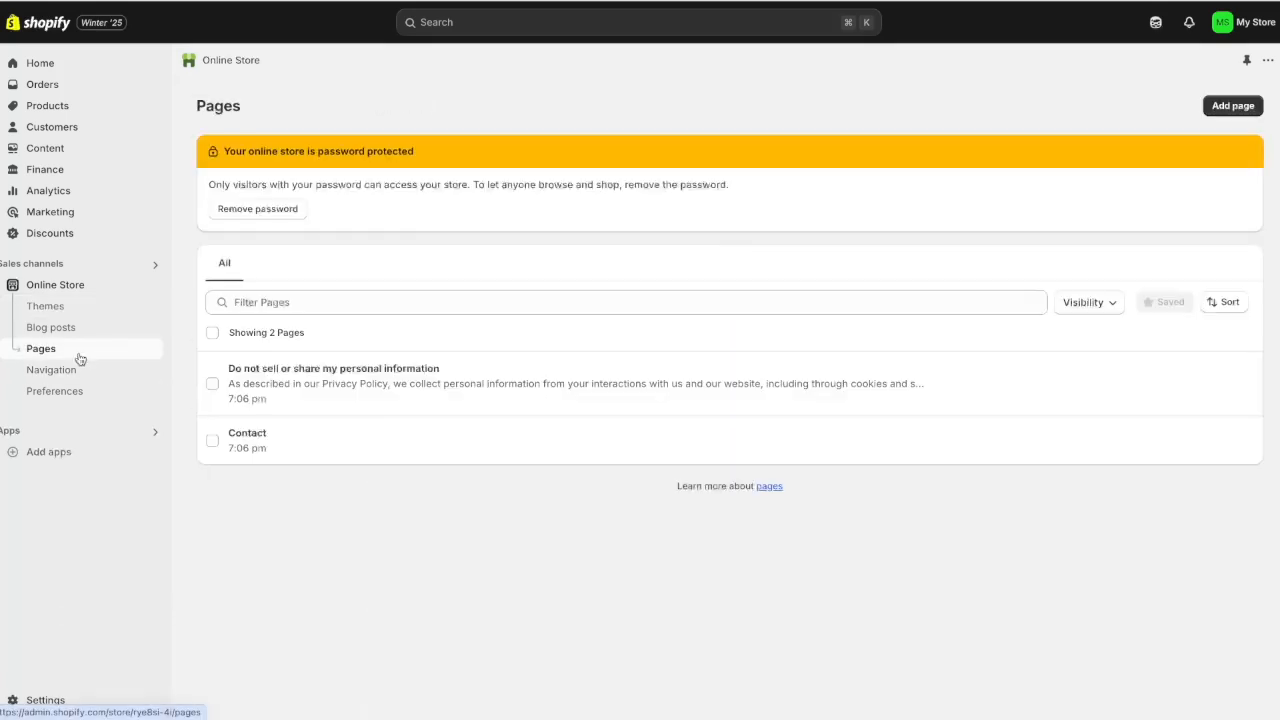
pyautogui.click(1236, 108)
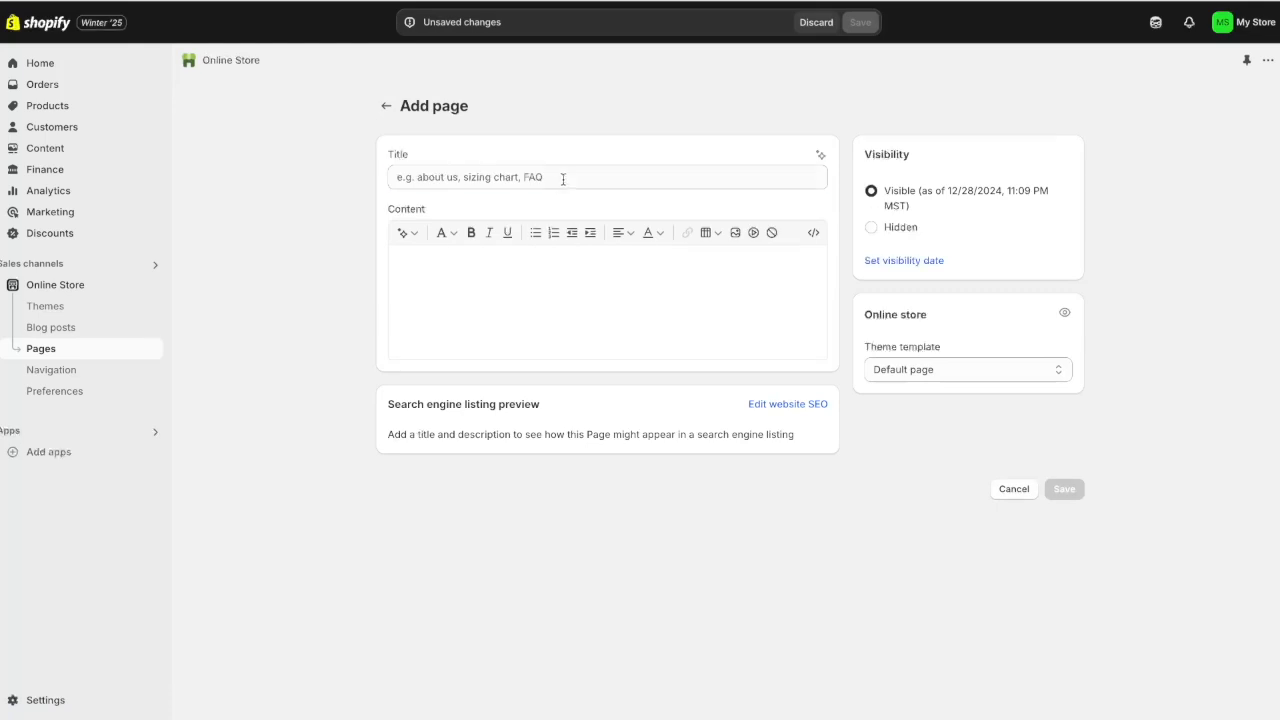
pyautogui.click(563, 178)
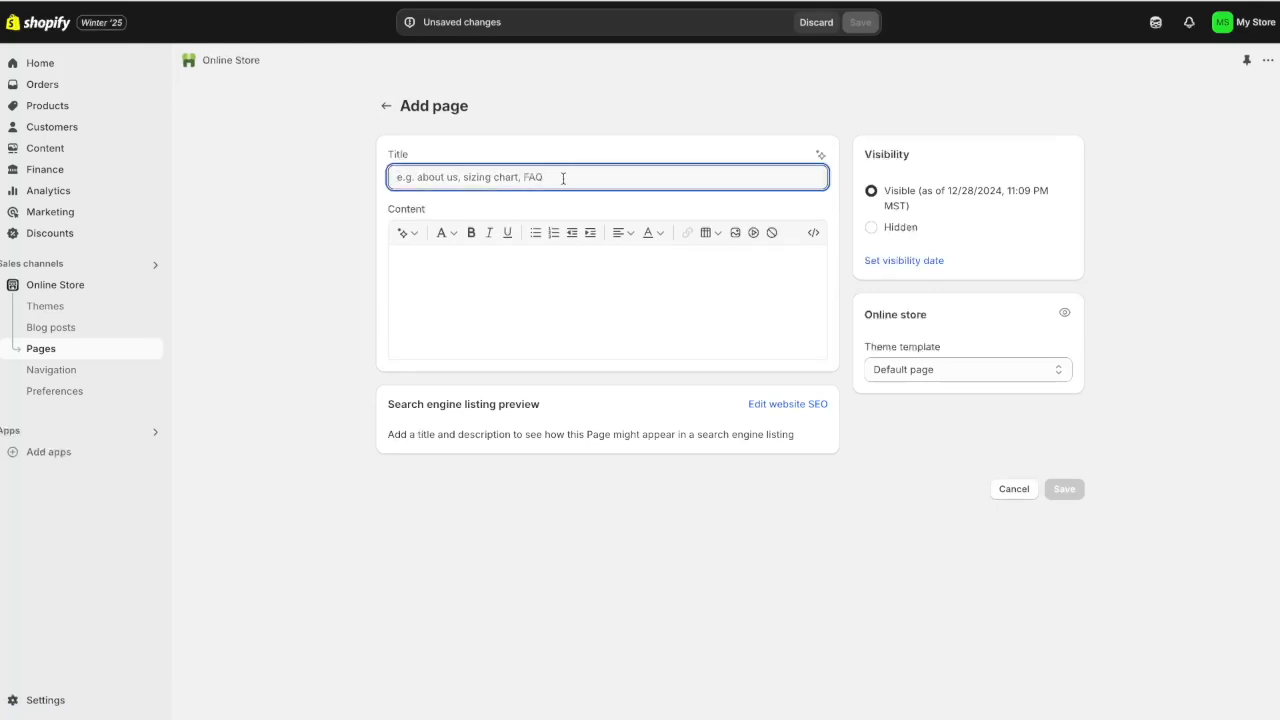
pyautogui.write('About Us')
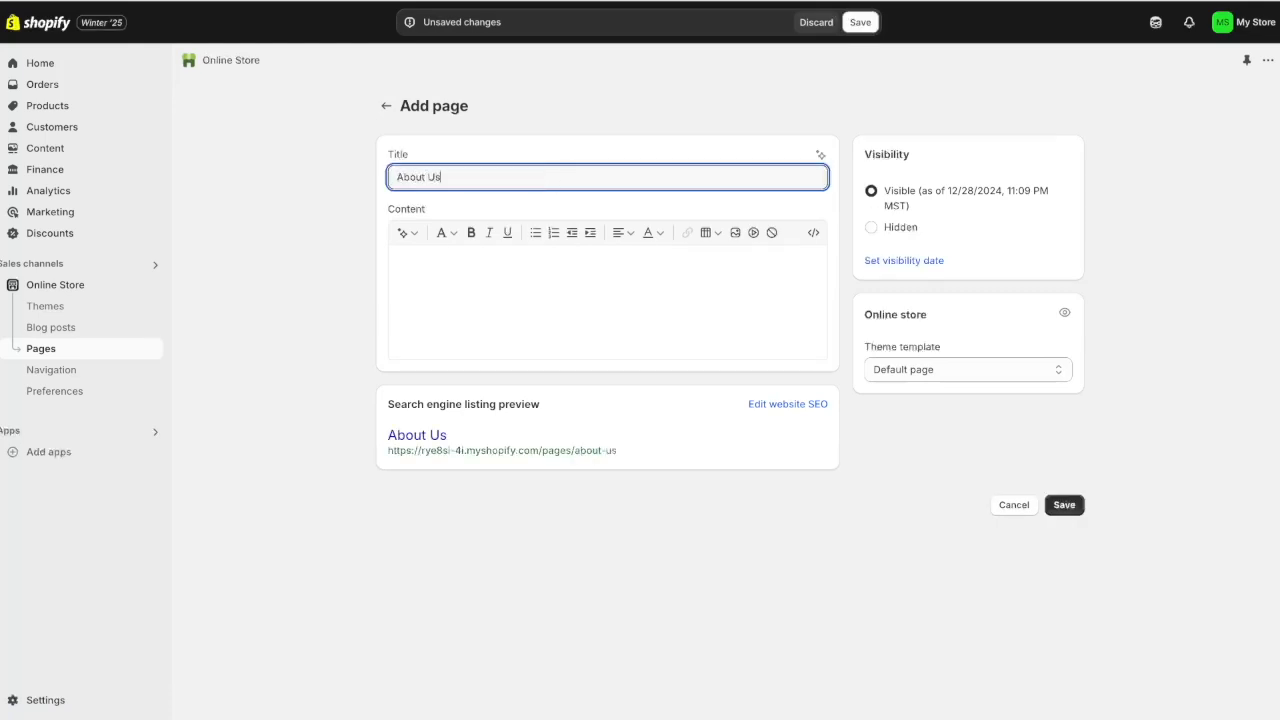
pyautogui.click(520, 277)
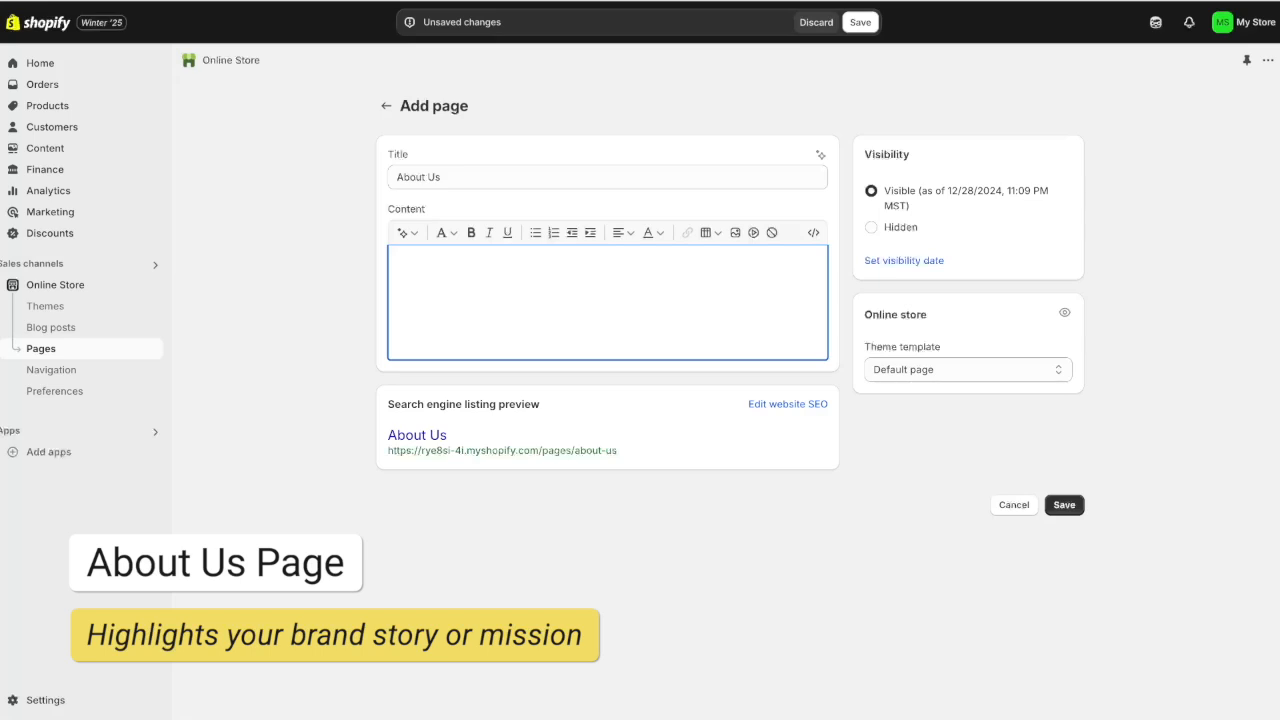
pyautogui.write('ZIARA, meaning "journey," was created to celebrate simplicity, elegance, and individuality in fashion. We craft timeless, minimalist designs that empower people to express themselves confidently, no matter where life takes them.')
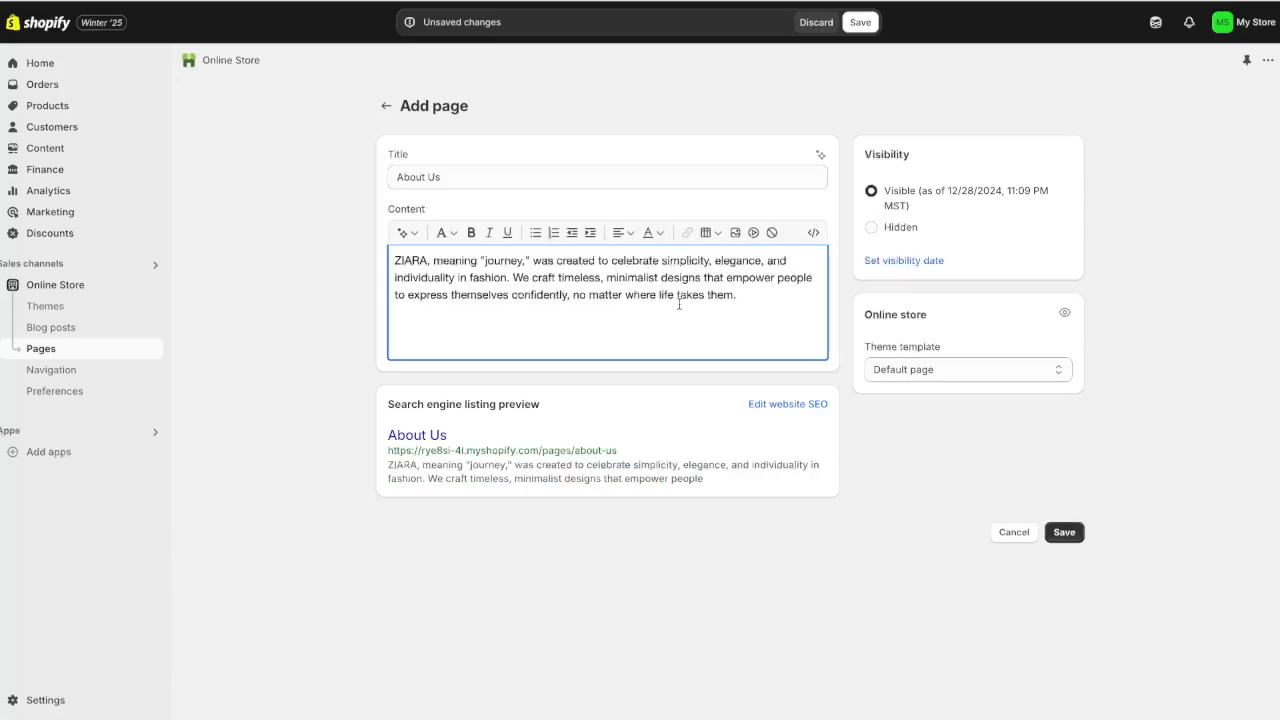
pyautogui.click(1070, 535)
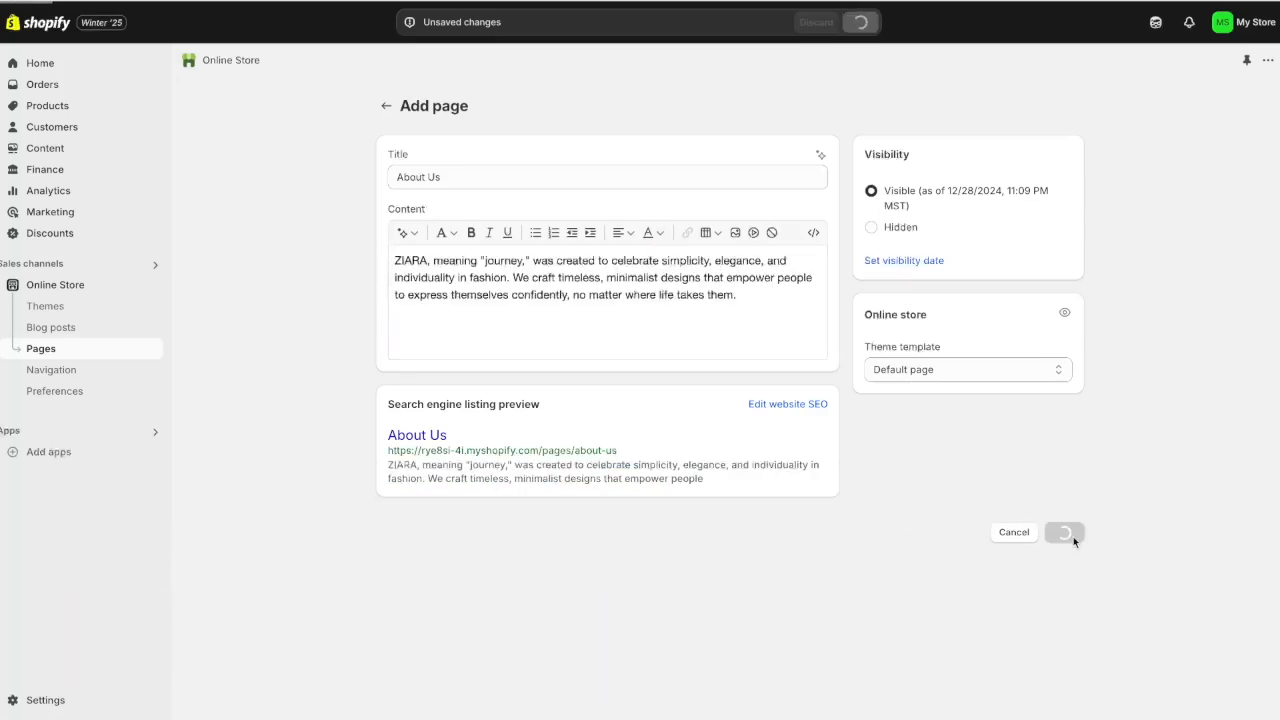
# Add an About Us item to the Main menu linking the About Us page, placed before Contact
pyautogui.click(55, 371)
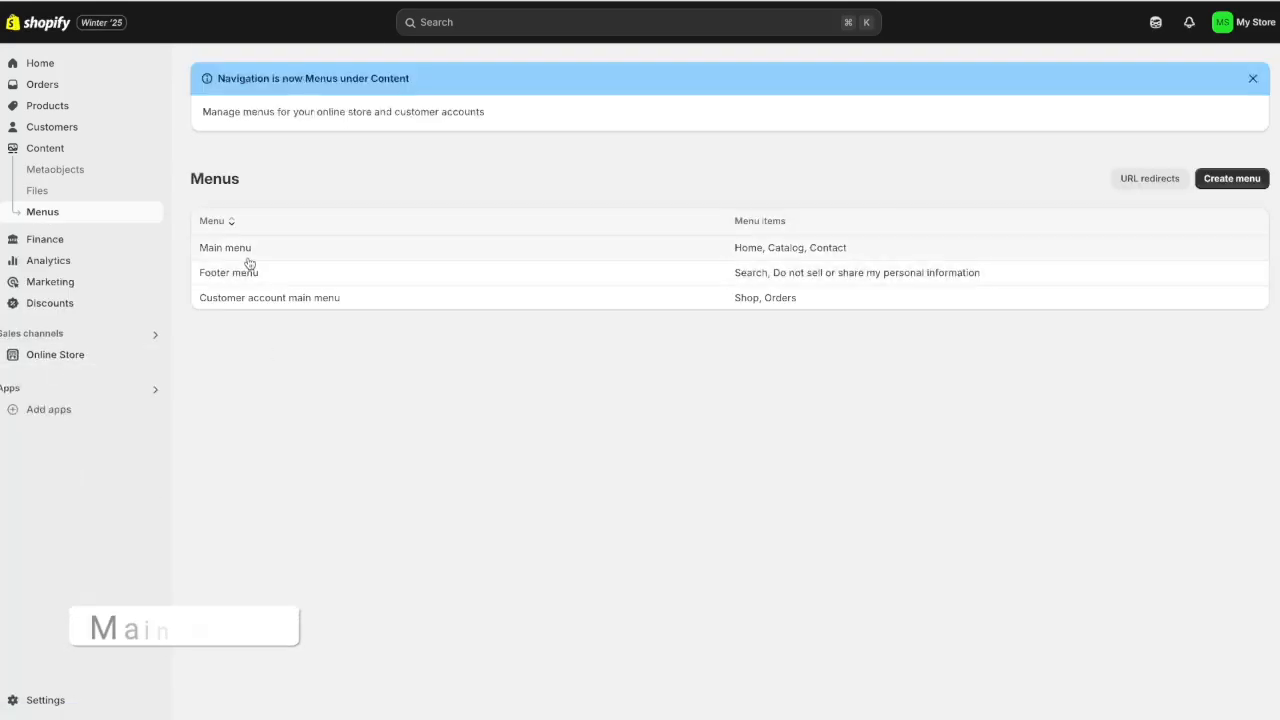
pyautogui.click(248, 256)
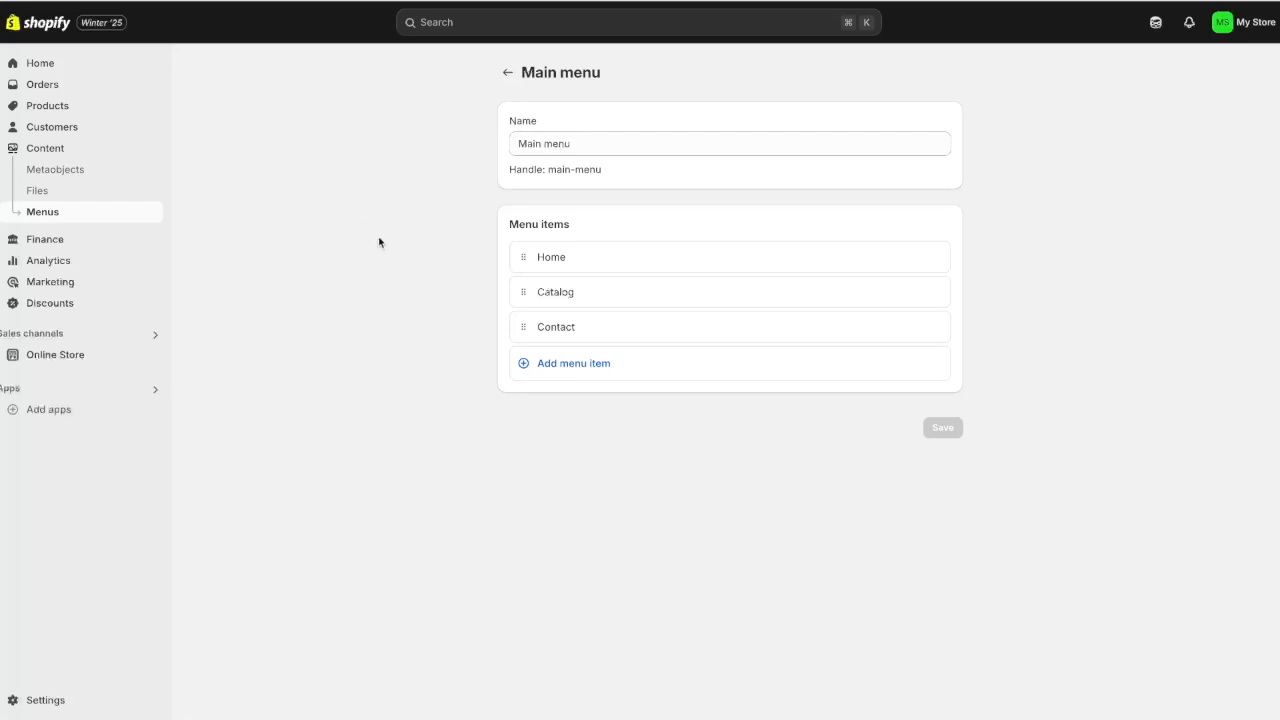
pyautogui.click(557, 367)
pyautogui.write('About Us')
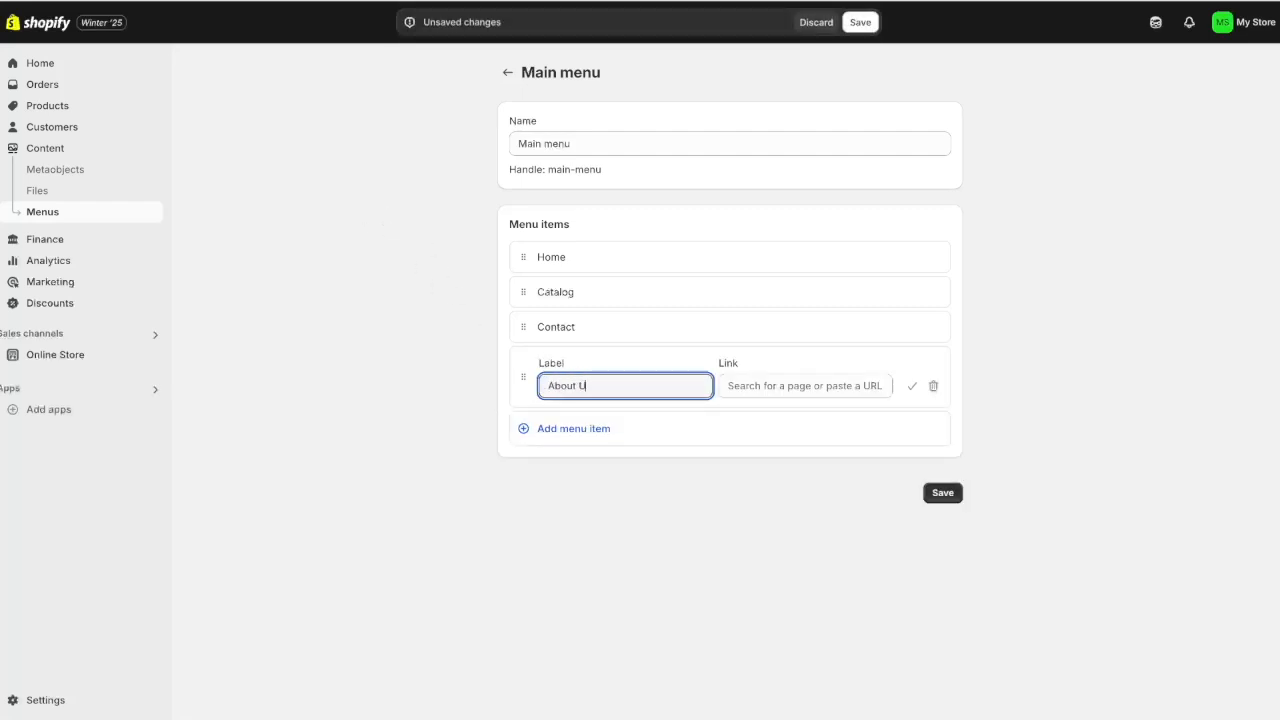
pyautogui.click(763, 383)
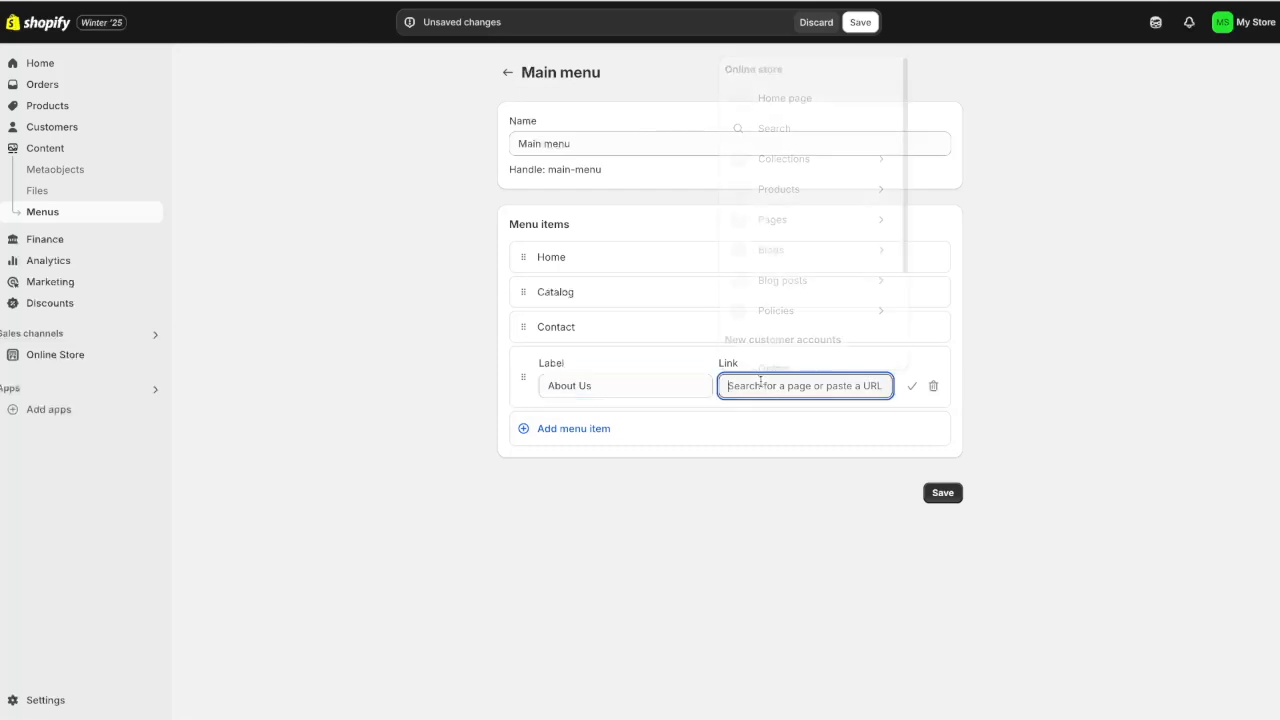
pyautogui.click(772, 220)
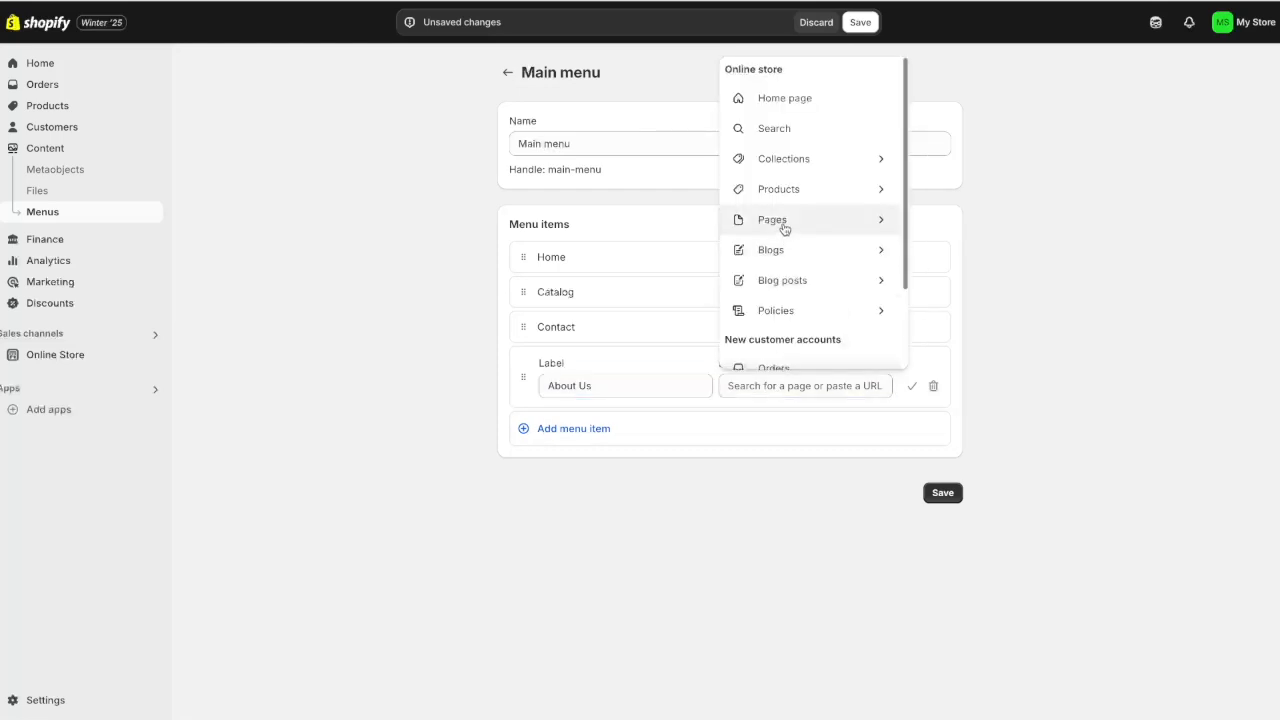
pyautogui.click(784, 222)
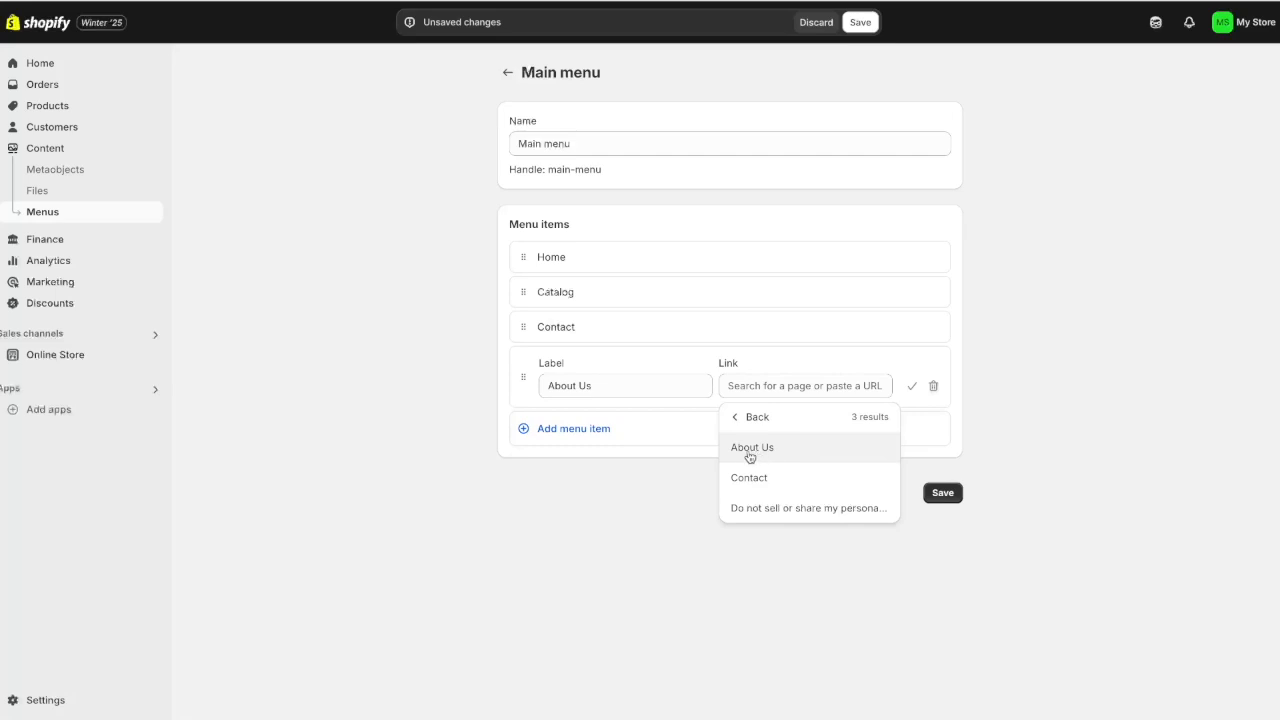
pyautogui.click(786, 452)
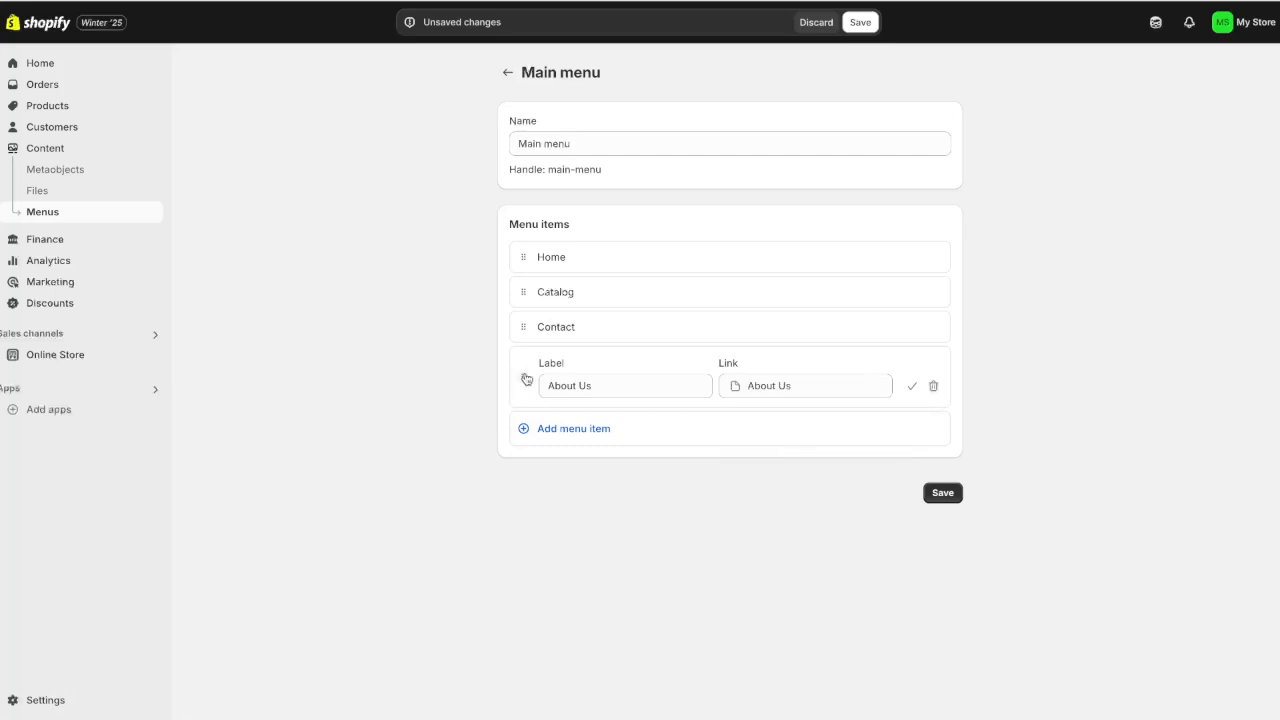
pyautogui.moveTo(523, 377)
pyautogui.mouseDown()
pyautogui.moveTo(509, 309)
pyautogui.moveTo(523, 358)
pyautogui.mouseUp()
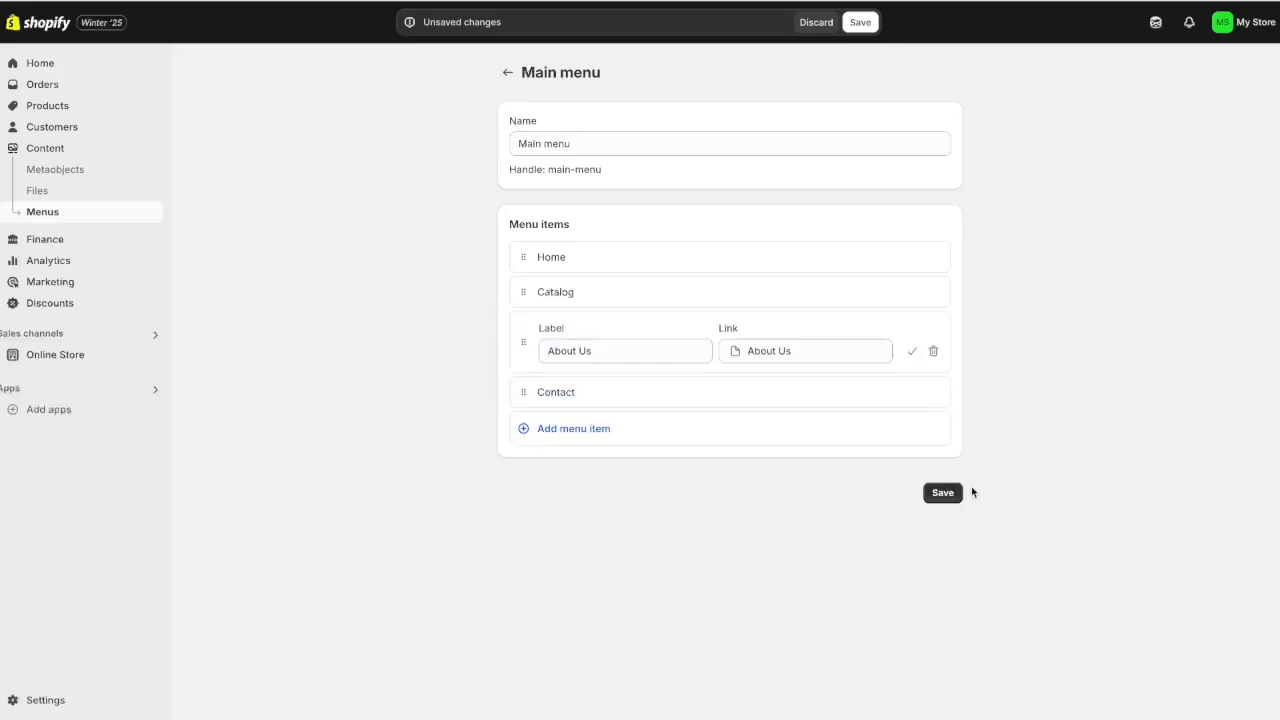
pyautogui.click(945, 492)
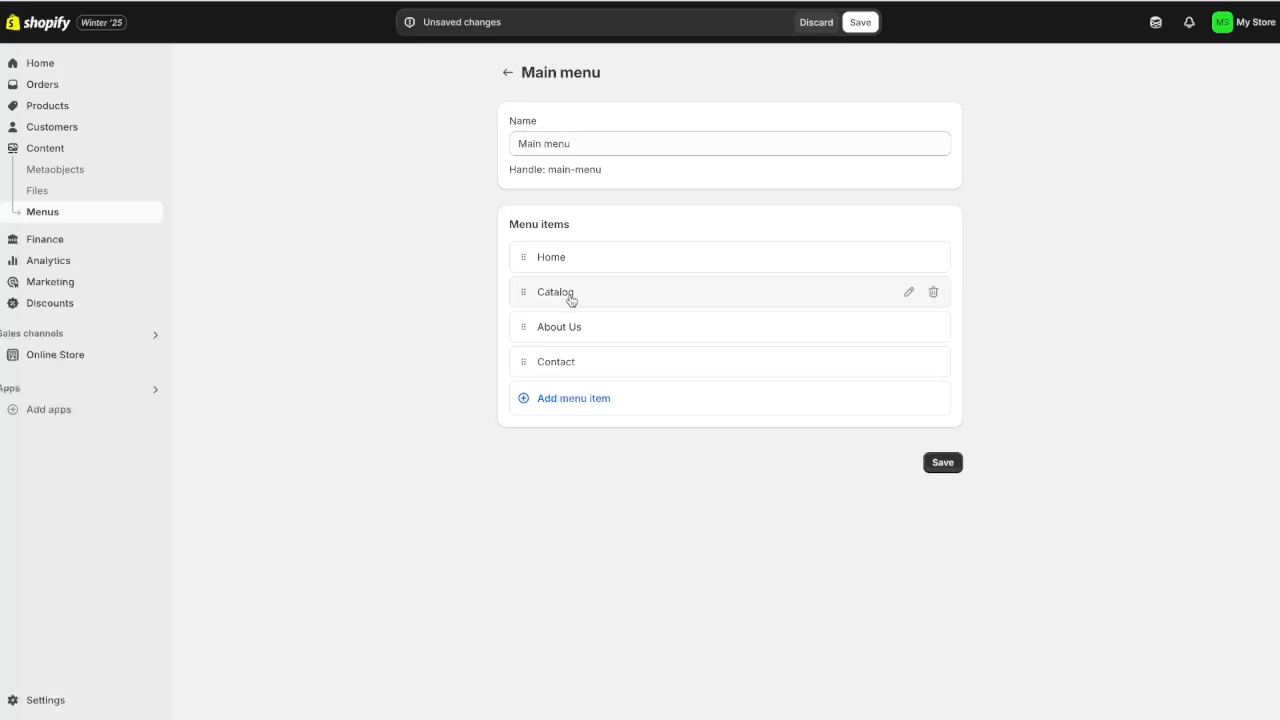
# Add a Best Sellers item linked to the Best Sellers collection, nested under Catalog, and save
pyautogui.click(566, 400)
pyautogui.write('Best Sellers')
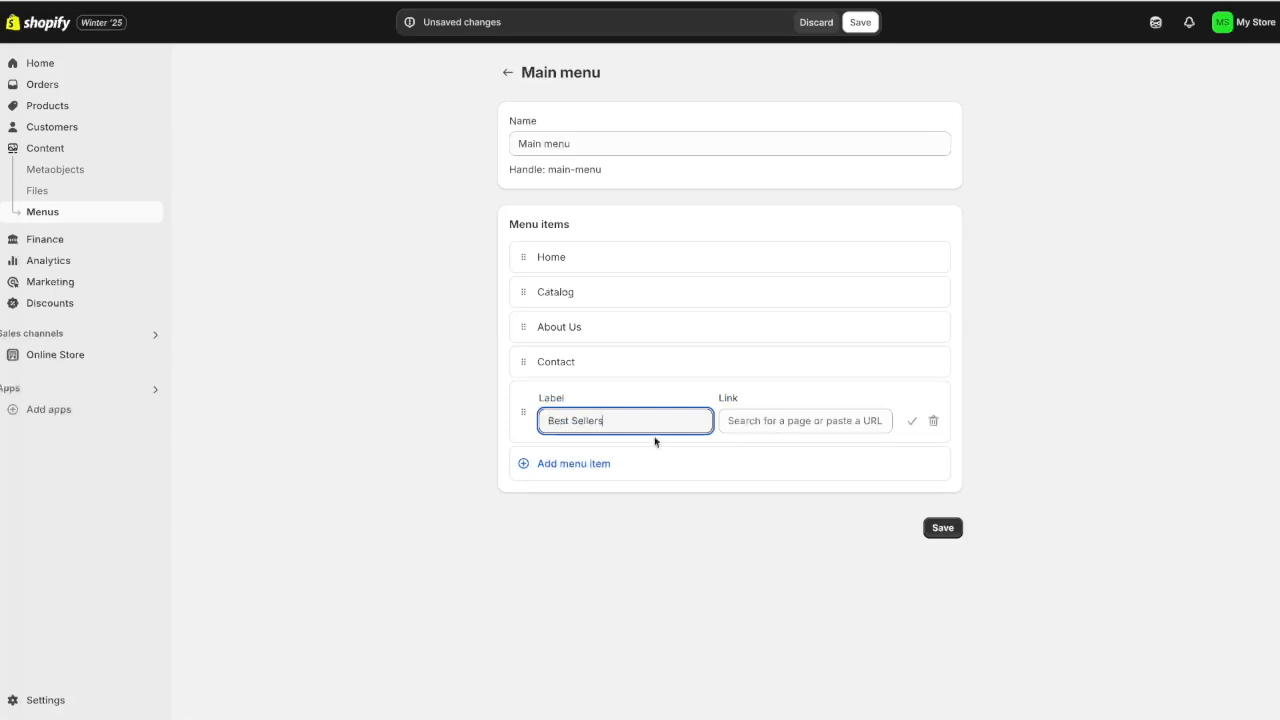
pyautogui.click(856, 421)
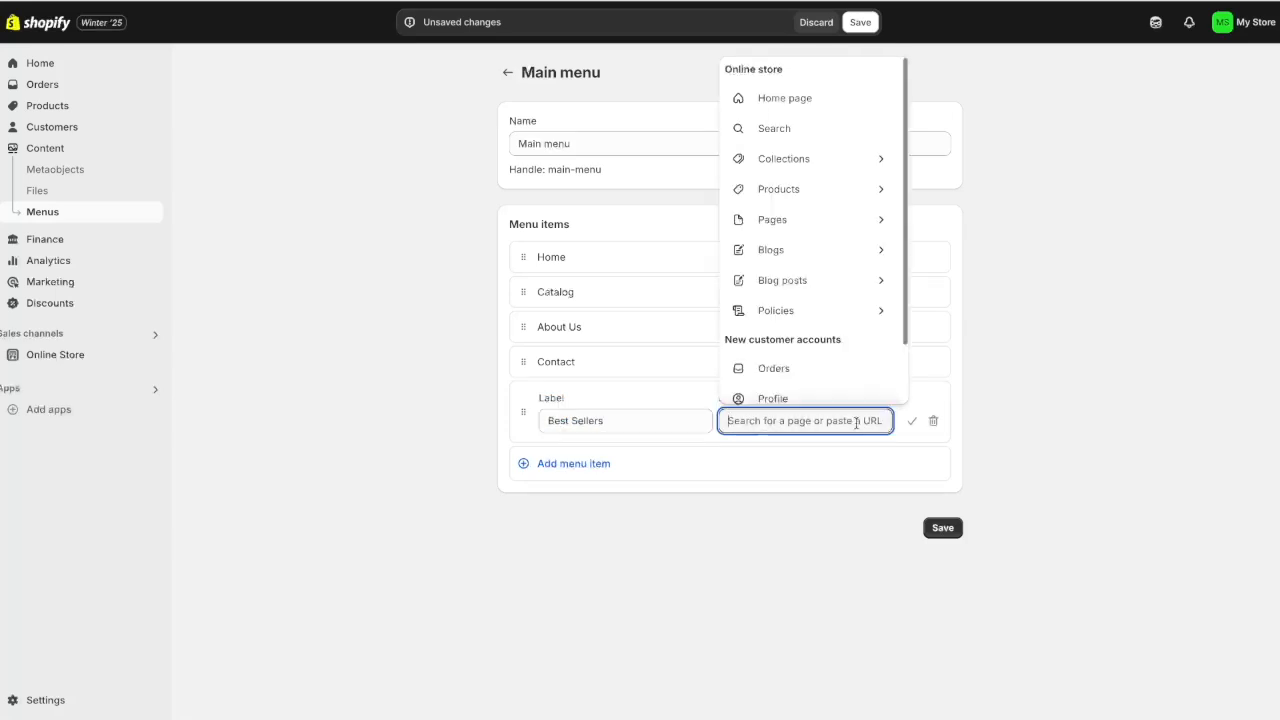
pyautogui.click(794, 160)
pyautogui.click(814, 513)
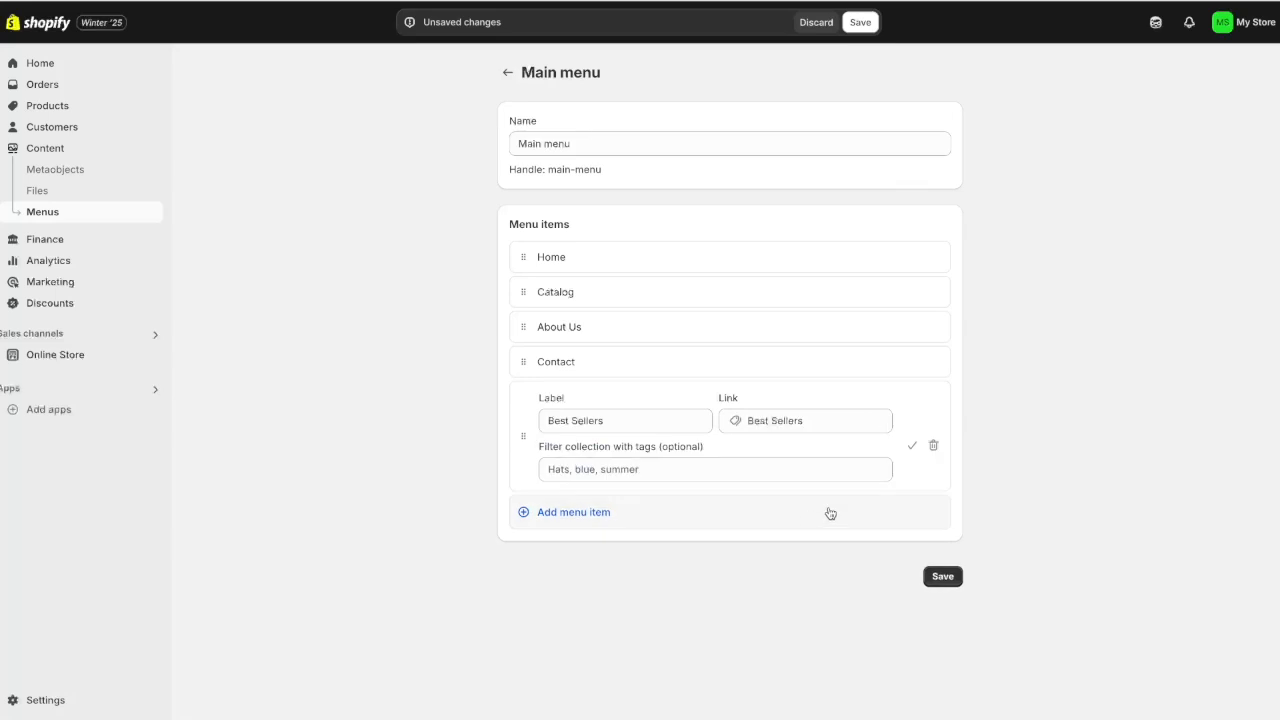
pyautogui.moveTo(526, 397); pyautogui.dragTo(588, 322)
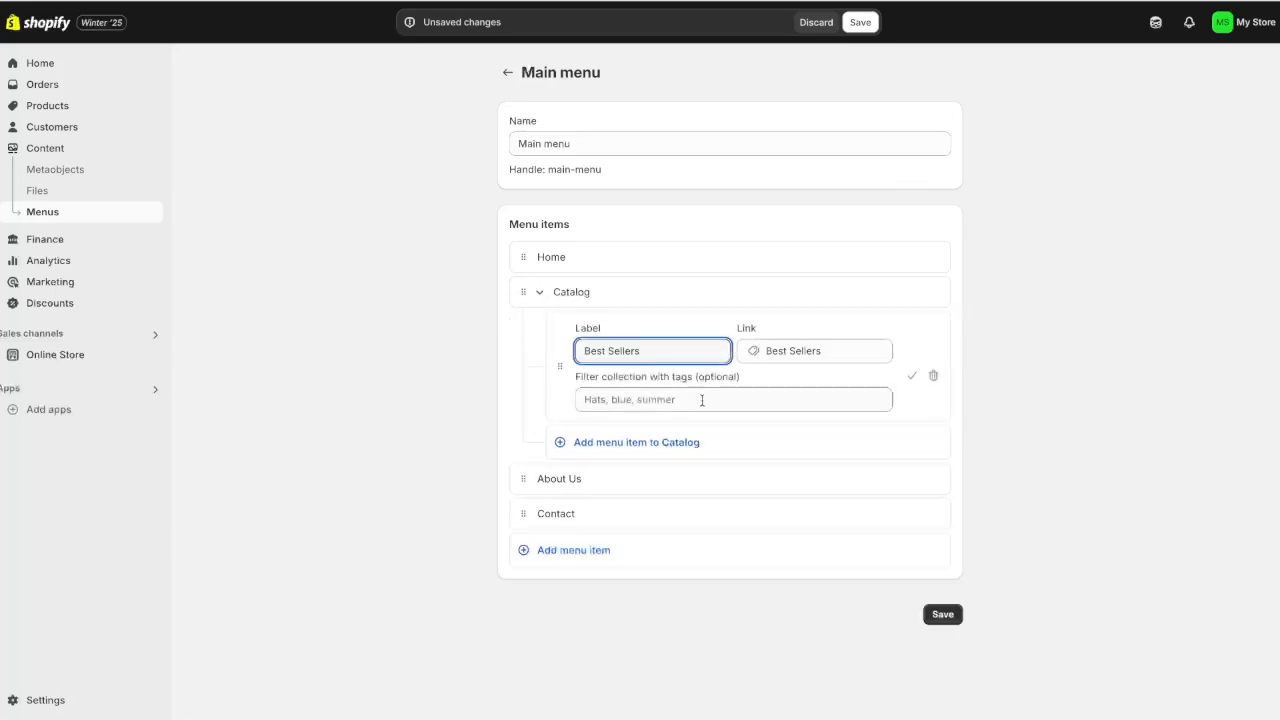
pyautogui.click(913, 378)
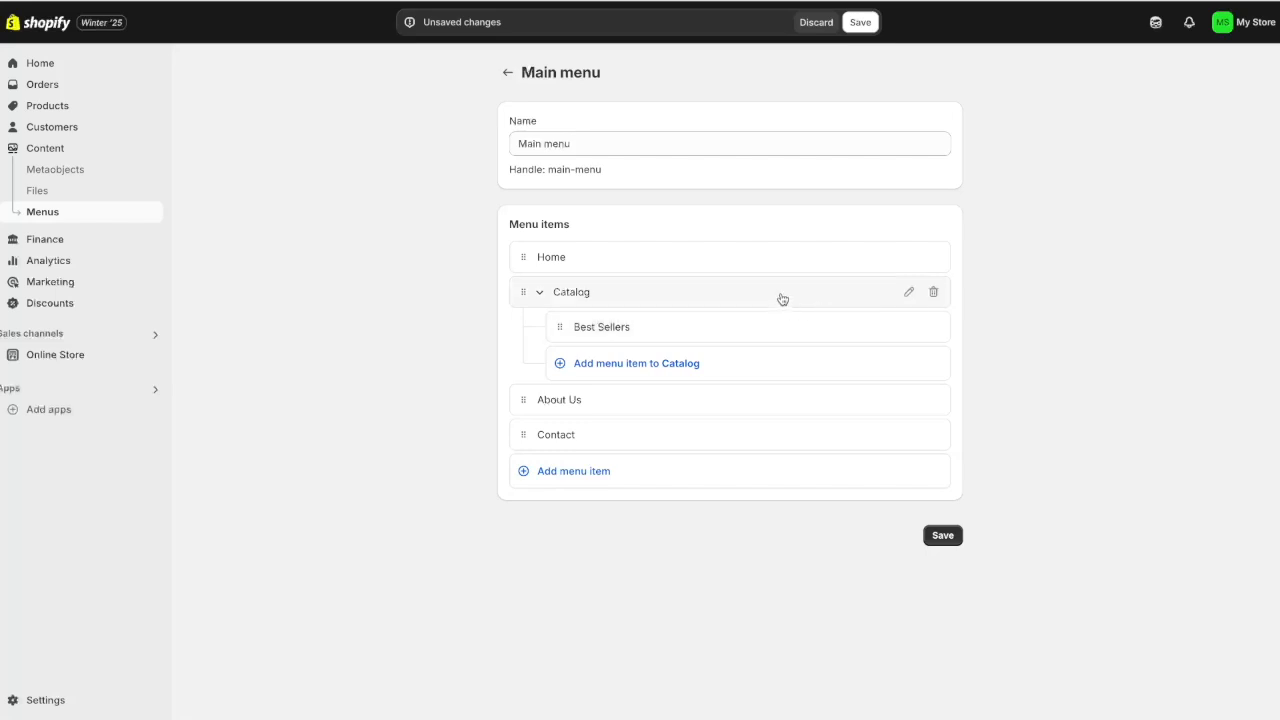
pyautogui.click(937, 536)
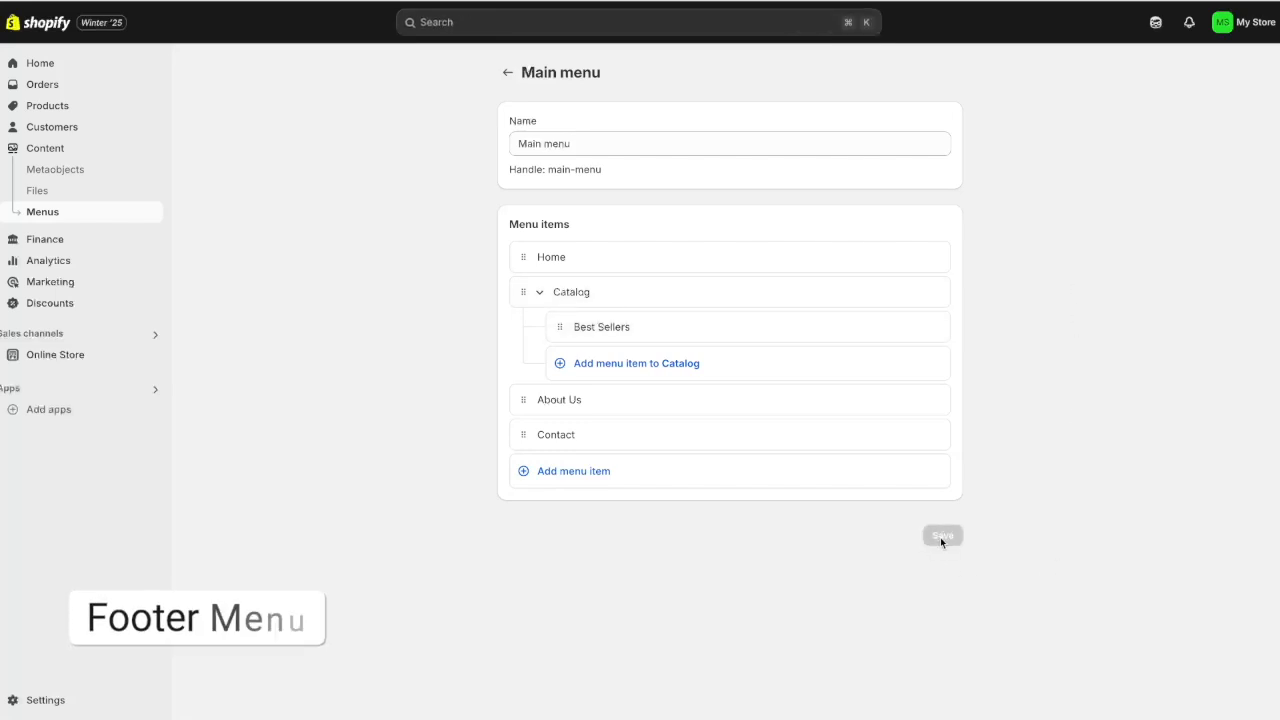
# Review the Footer menu's existing items, then open the store's General settings
pyautogui.click(507, 72)
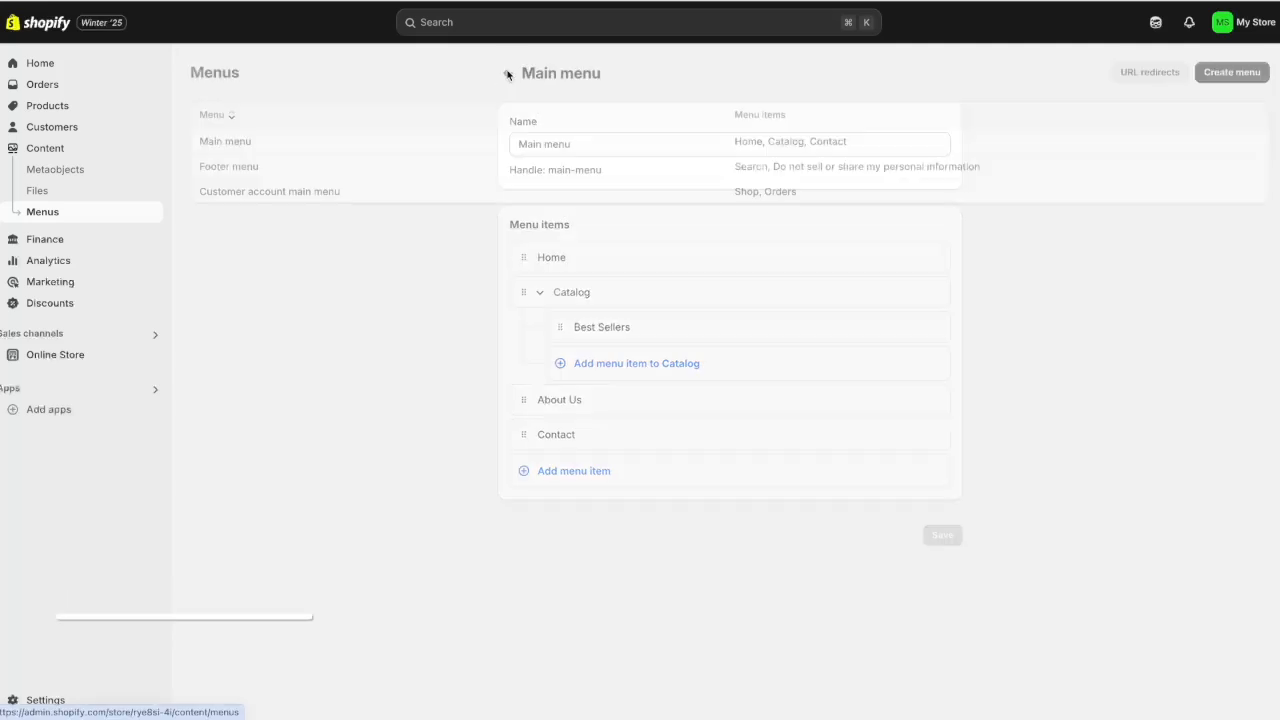
pyautogui.click(238, 170)
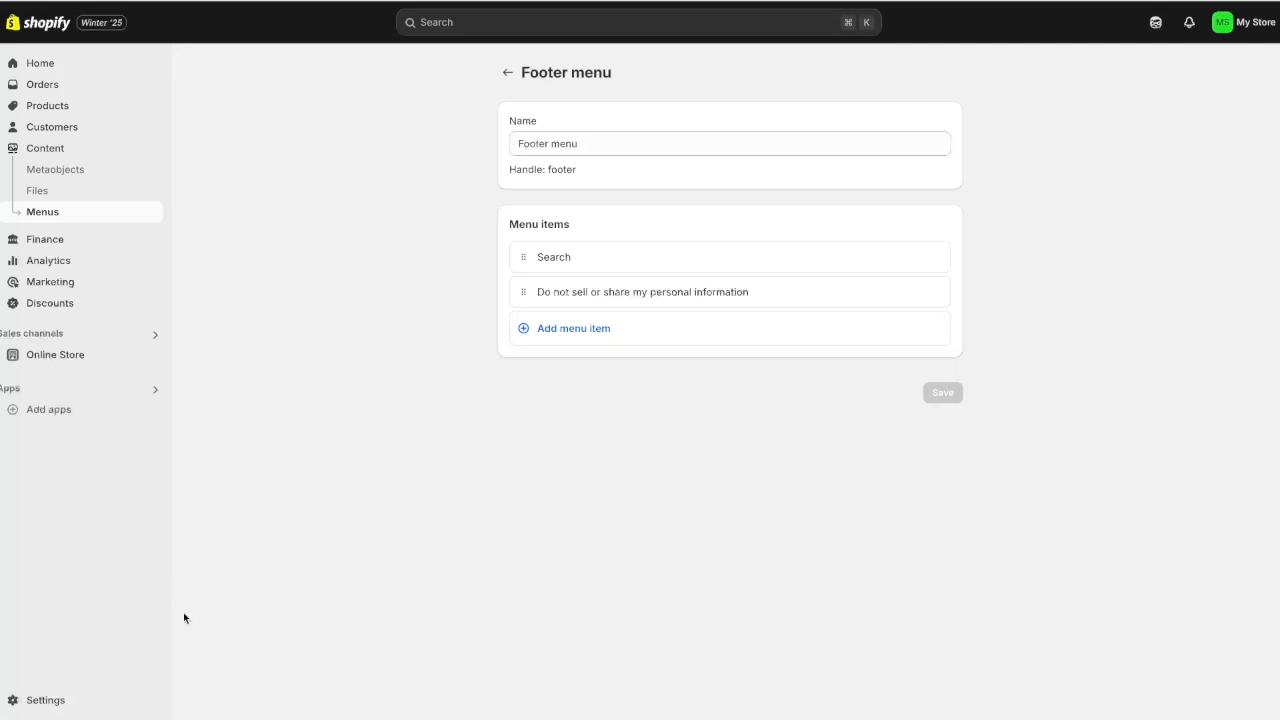
pyautogui.click(88, 703)
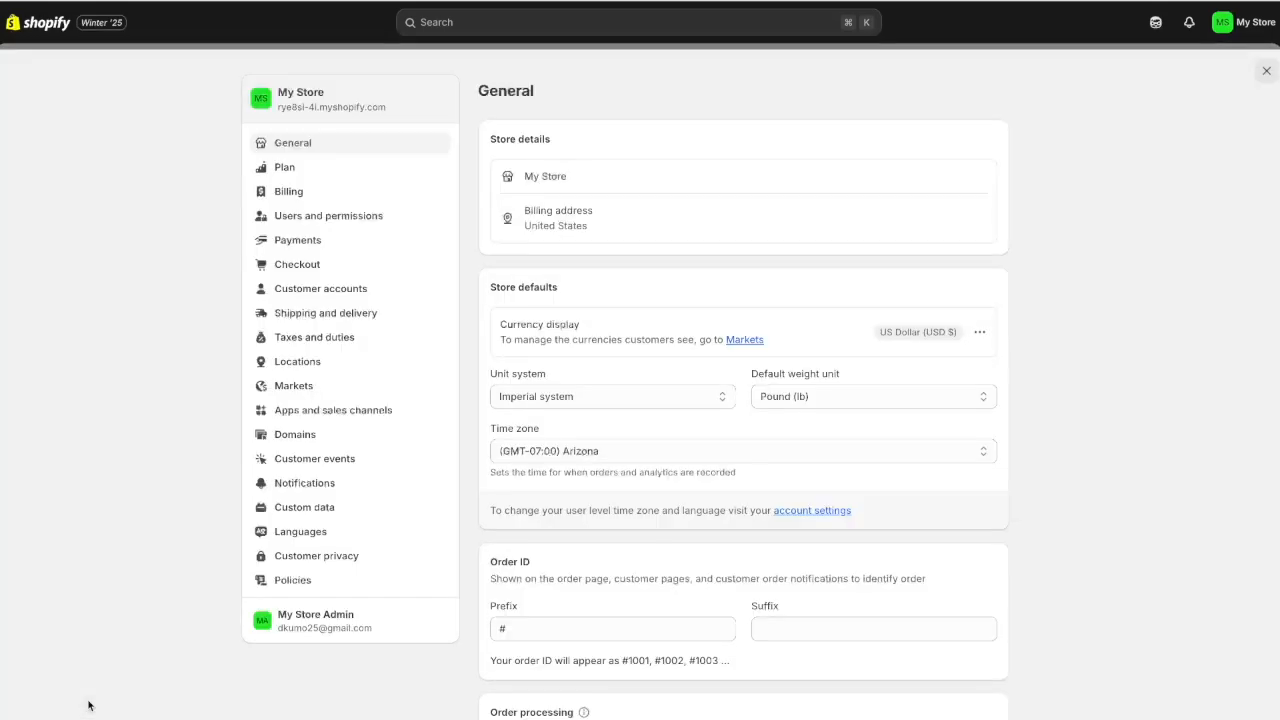
# Fill the Return and refund policy from the built-in template and publish it
pyautogui.click(337, 582)
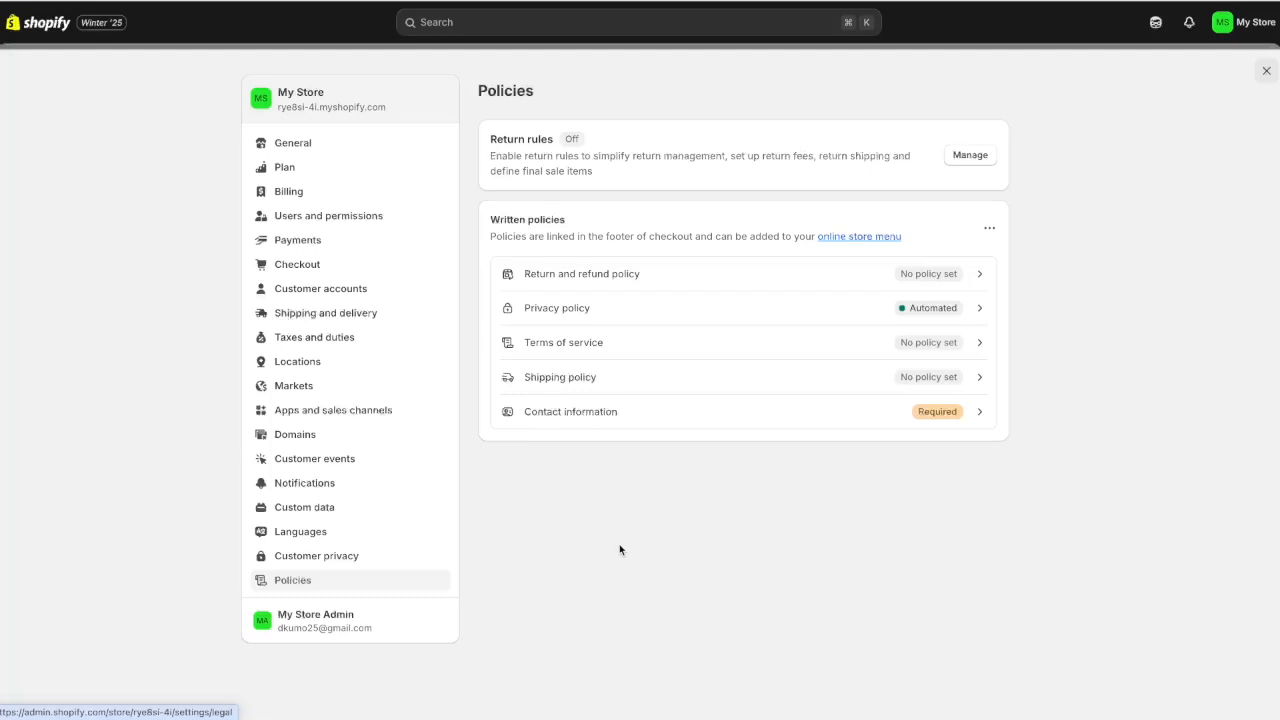
pyautogui.click(971, 275)
pyautogui.click(818, 272)
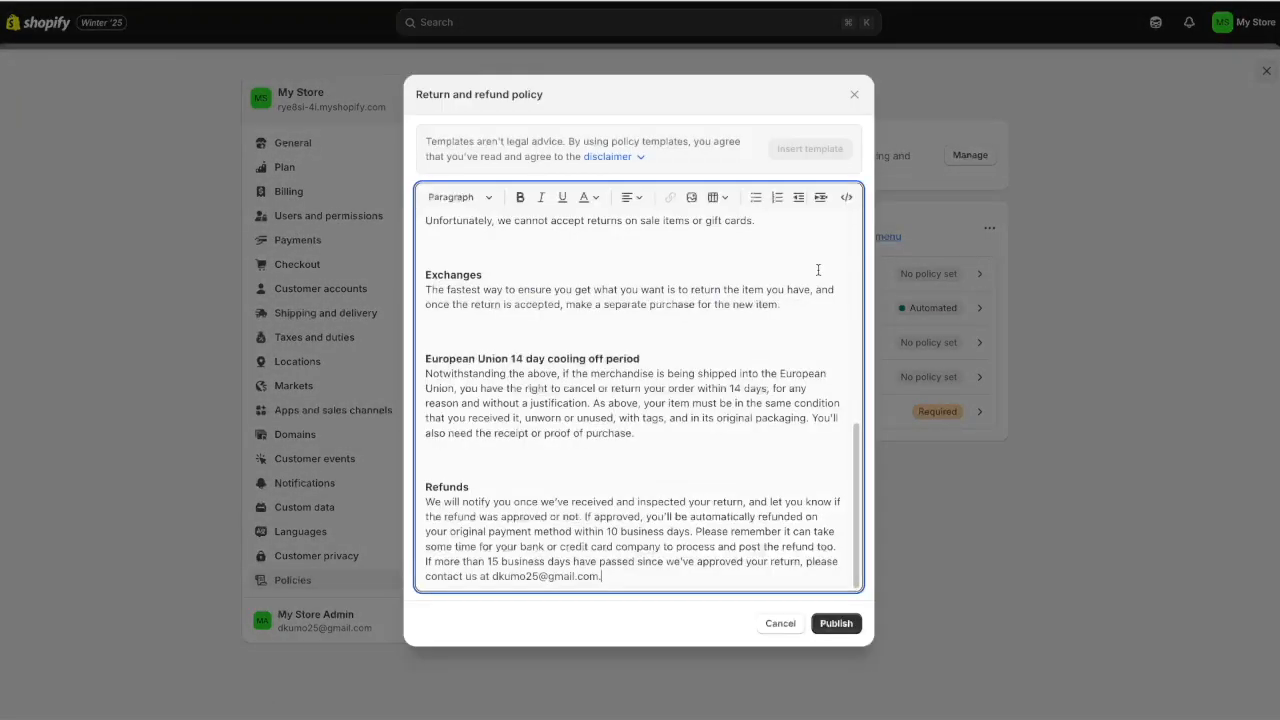
pyautogui.scroll(2, 808, 393)
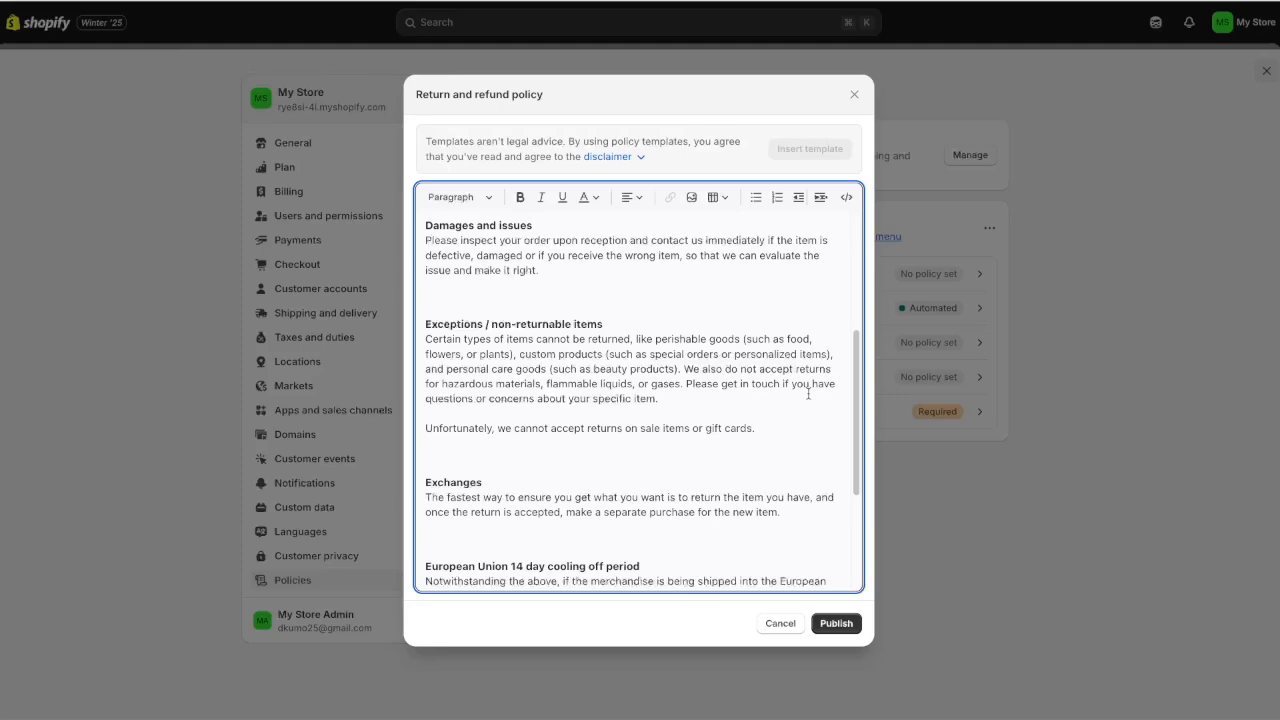
pyautogui.scroll(-2, 808, 393)
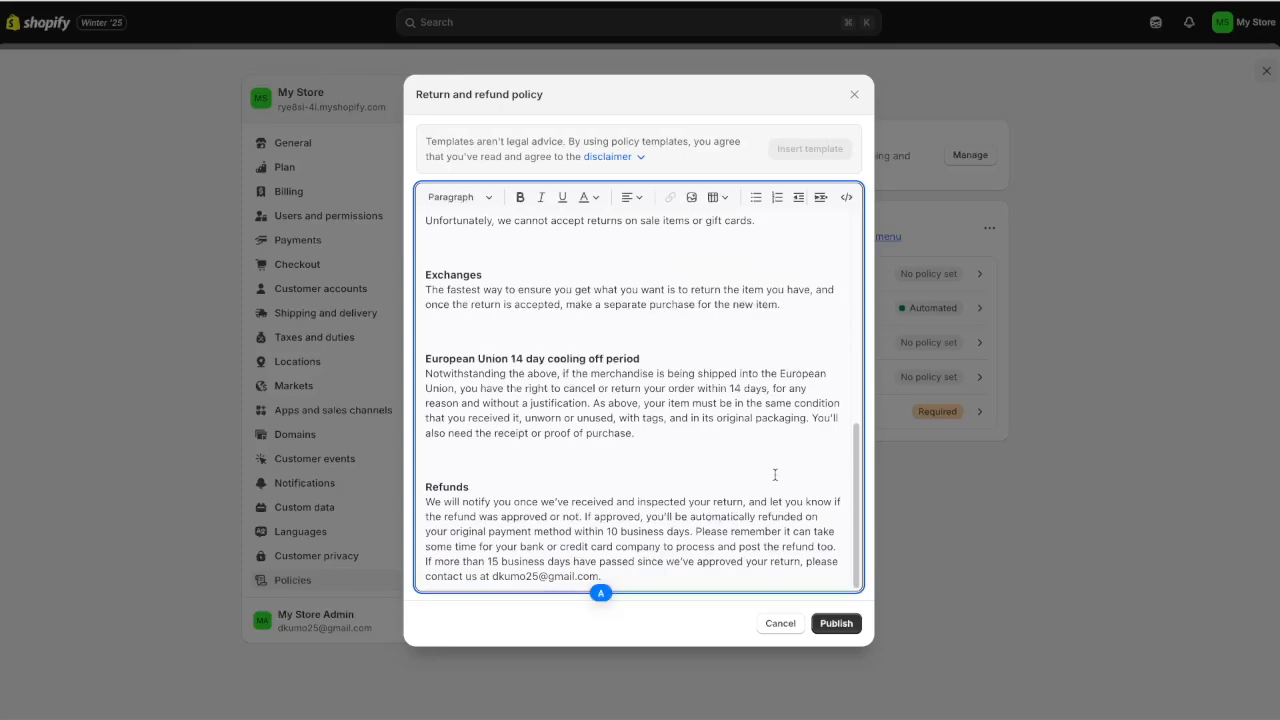
pyautogui.click(836, 624)
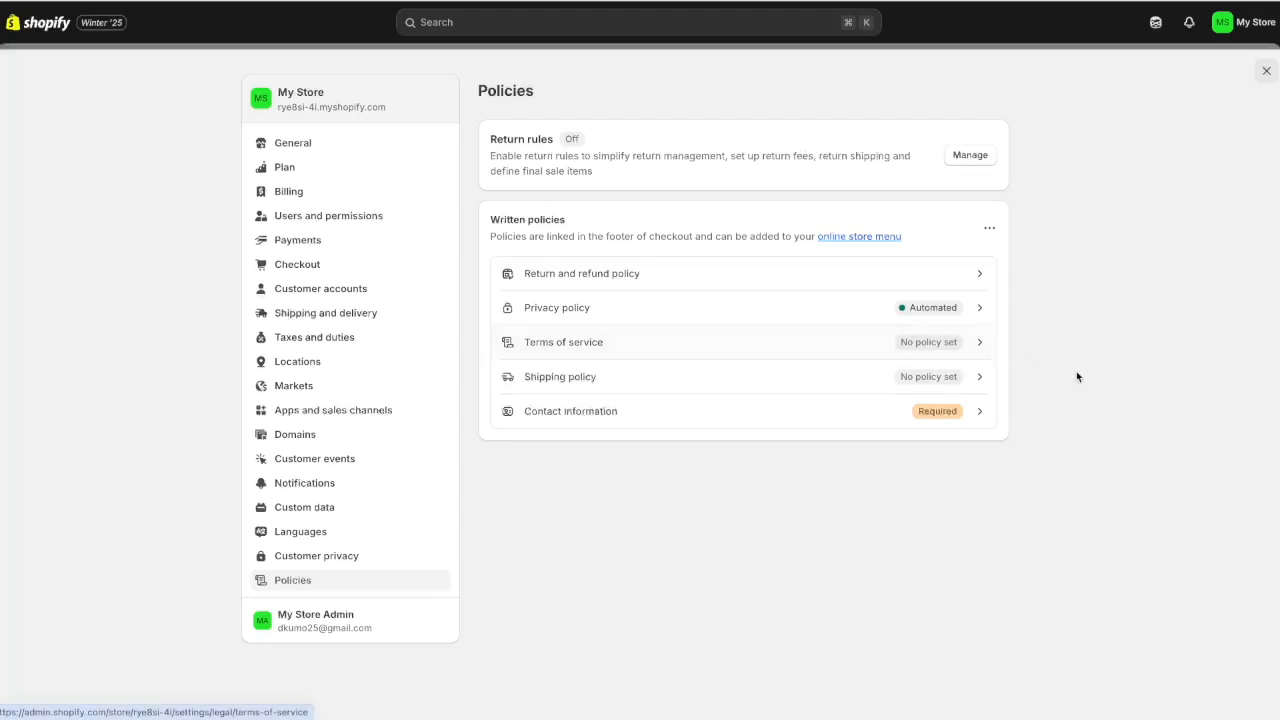
# Fill the Terms of service from the template, check its contact section, and publish it
pyautogui.click(710, 344)
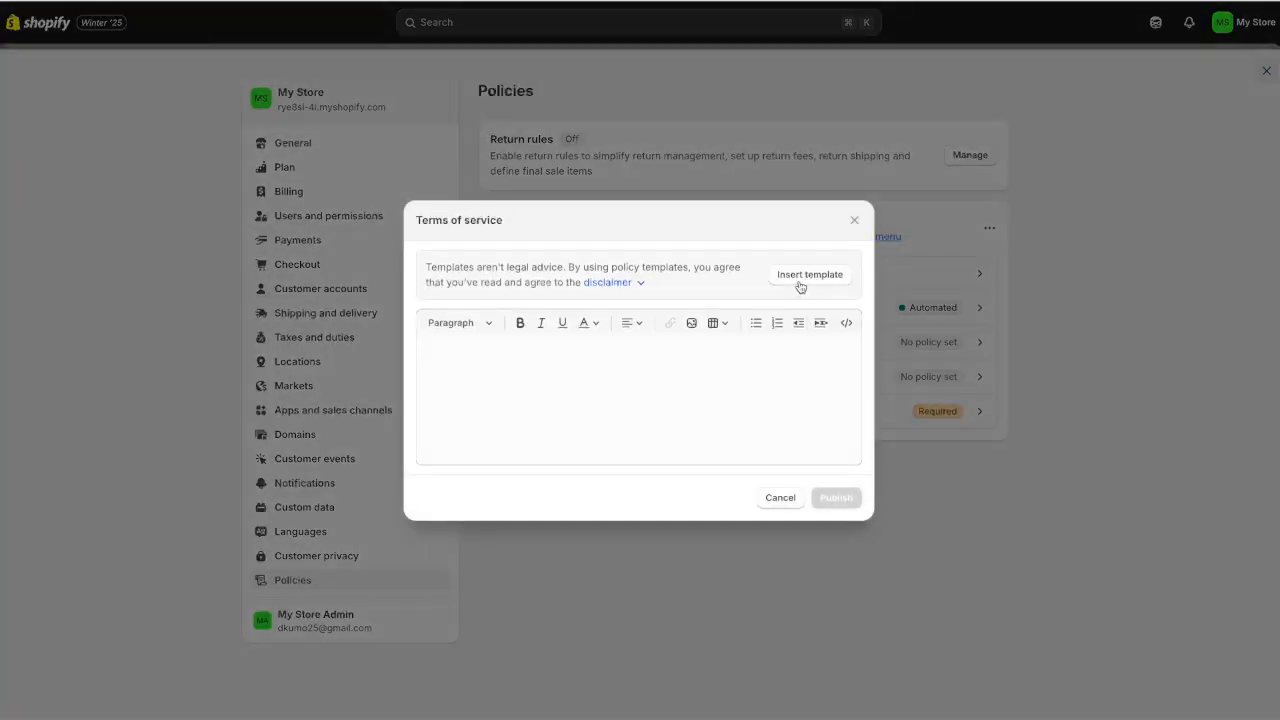
pyautogui.click(809, 275)
pyautogui.moveTo(426, 517); pyautogui.dragTo(657, 577)
pyautogui.click(657, 577)
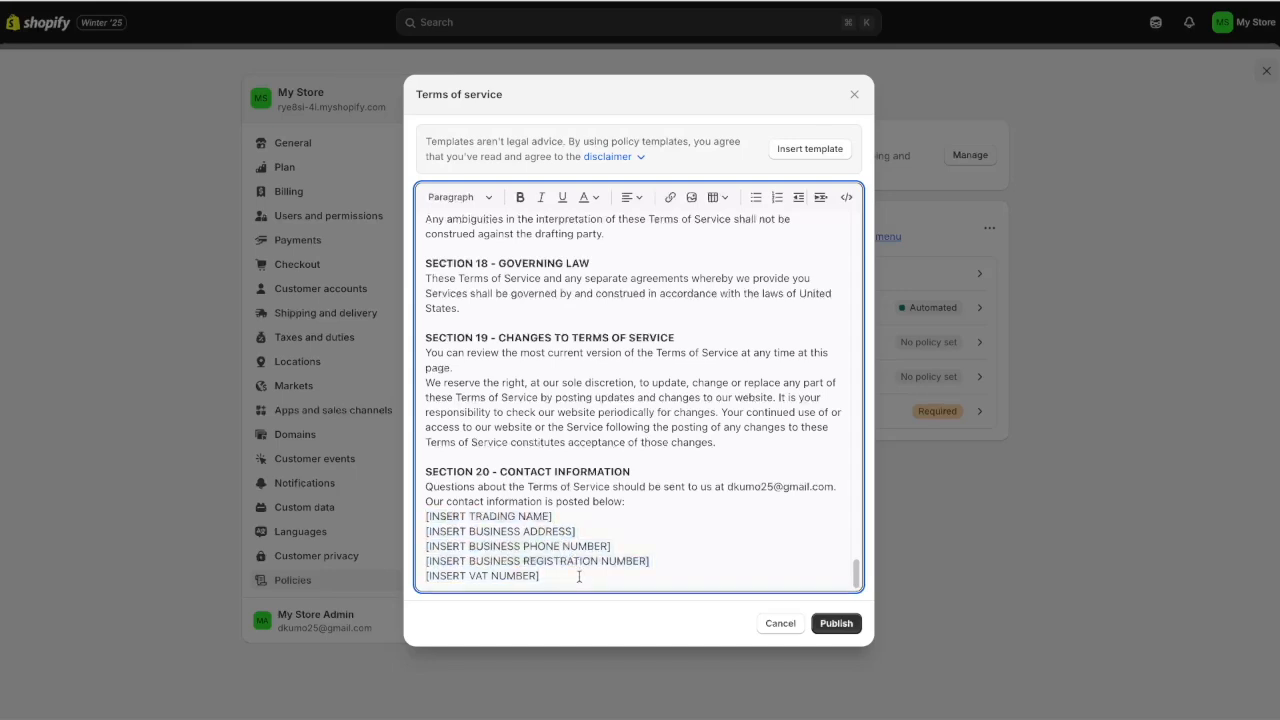
pyautogui.click(833, 624)
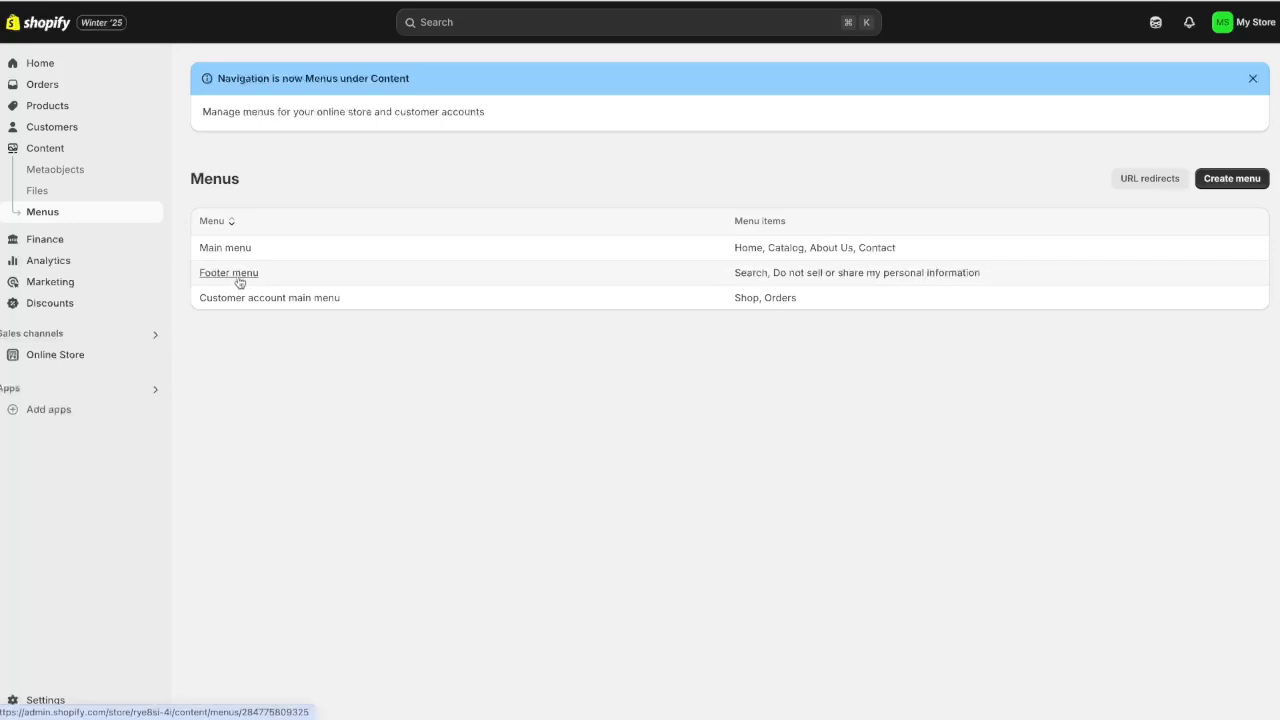
# Add a 'Privacy Policy' item to the Footer menu linked to the Privacy Policy page
pyautogui.click(228, 273)
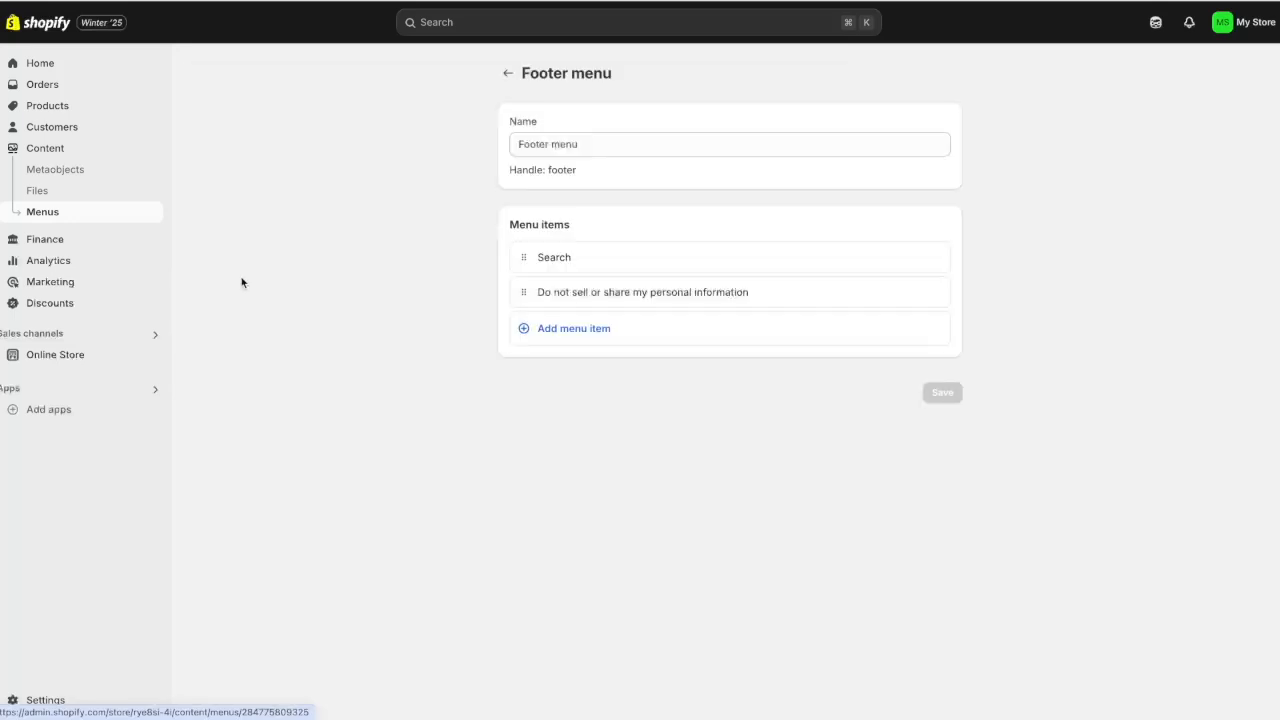
pyautogui.click(566, 338)
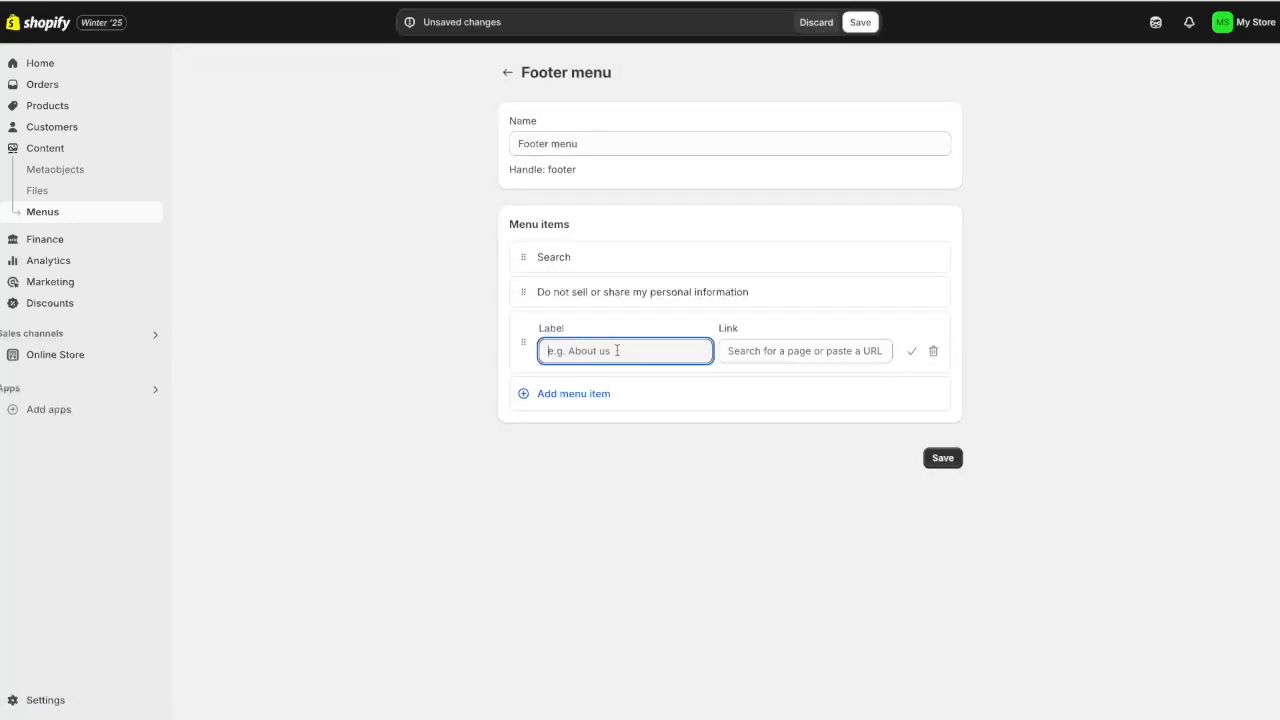
pyautogui.write('Privacy Policy')
pyautogui.click(770, 350)
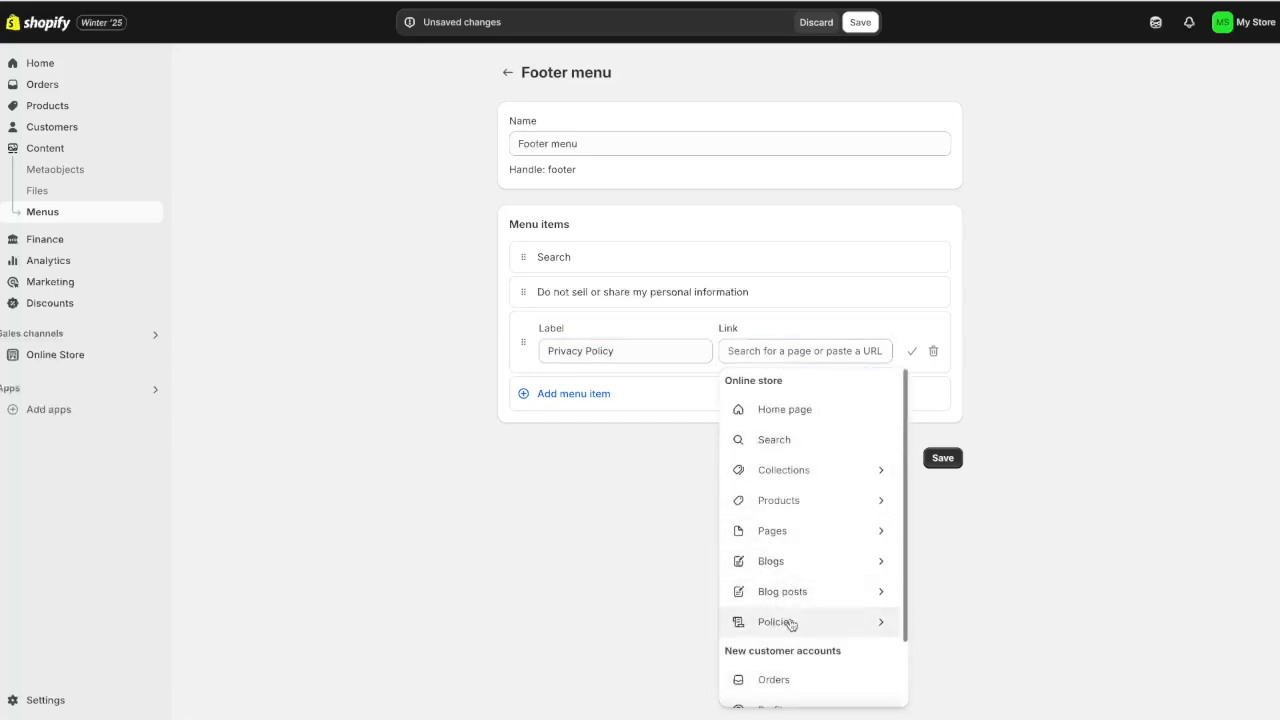
pyautogui.click(790, 622)
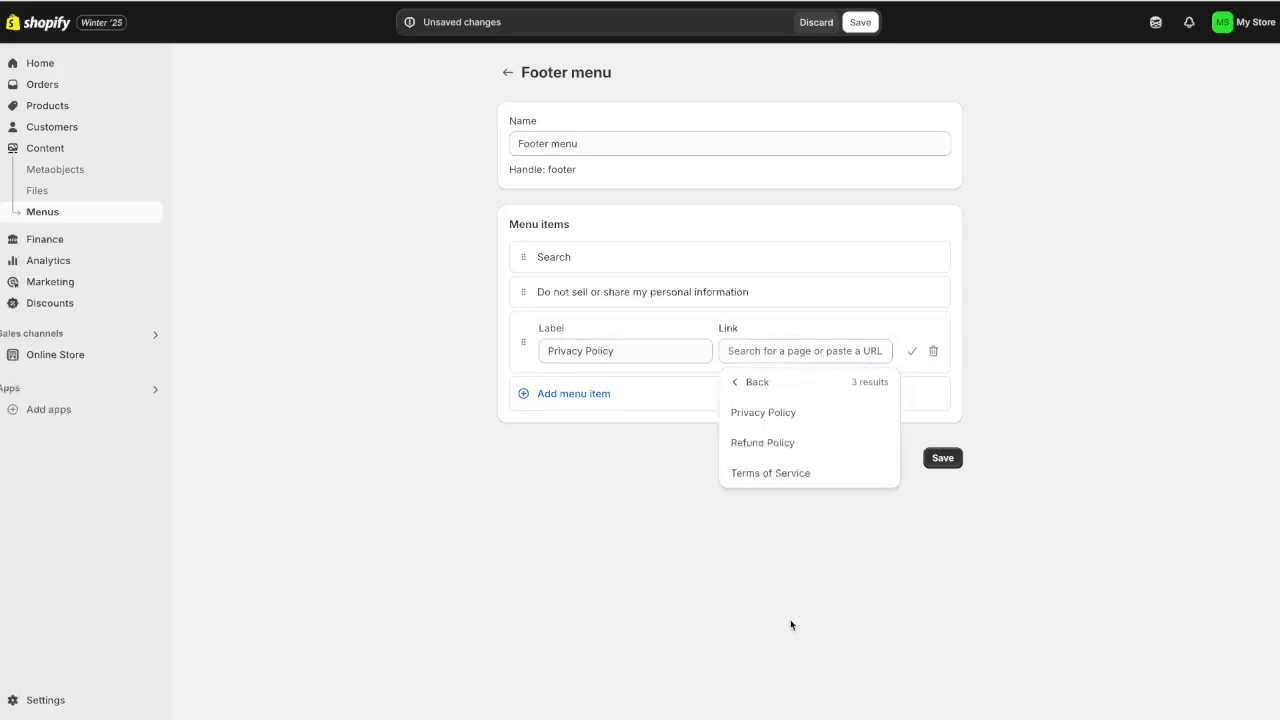
pyautogui.click(772, 412)
# Add 'Refund Policy' and 'Terms of Service' items linked to their policy pages, and save the menu
pyautogui.click(570, 394)
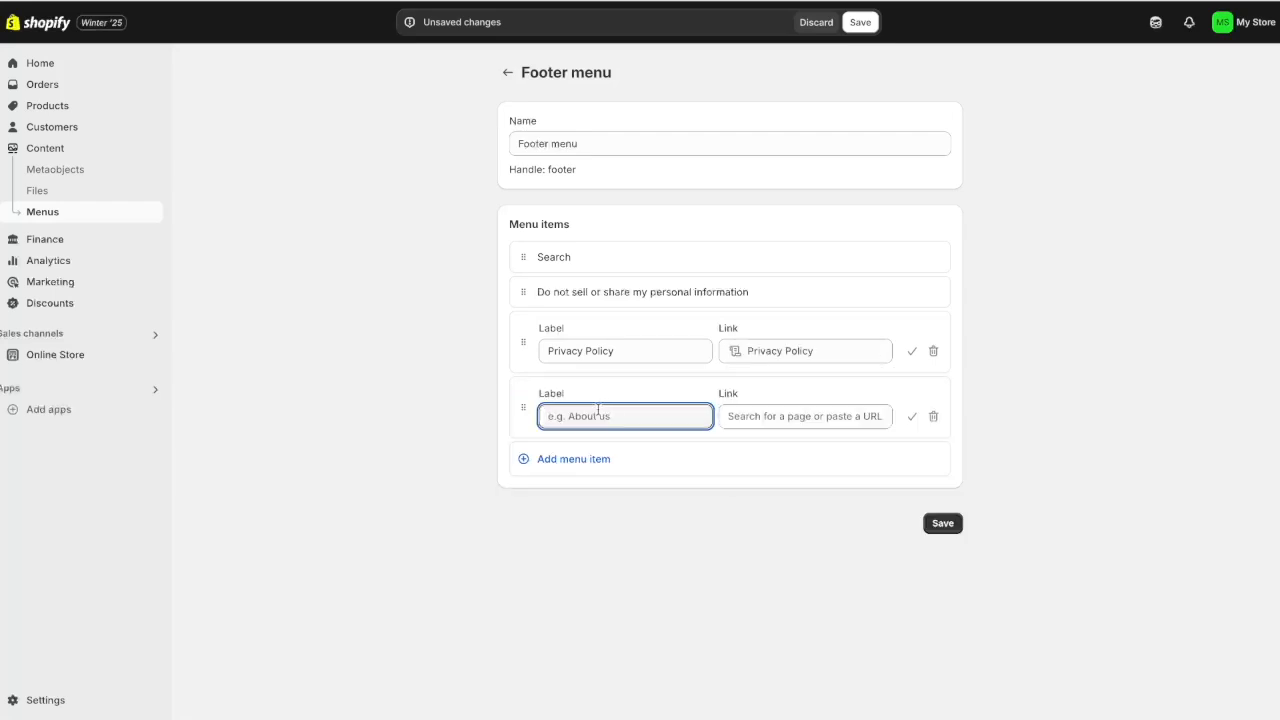
pyautogui.write('Refund Policy')
pyautogui.click(805, 416)
pyautogui.click(775, 307)
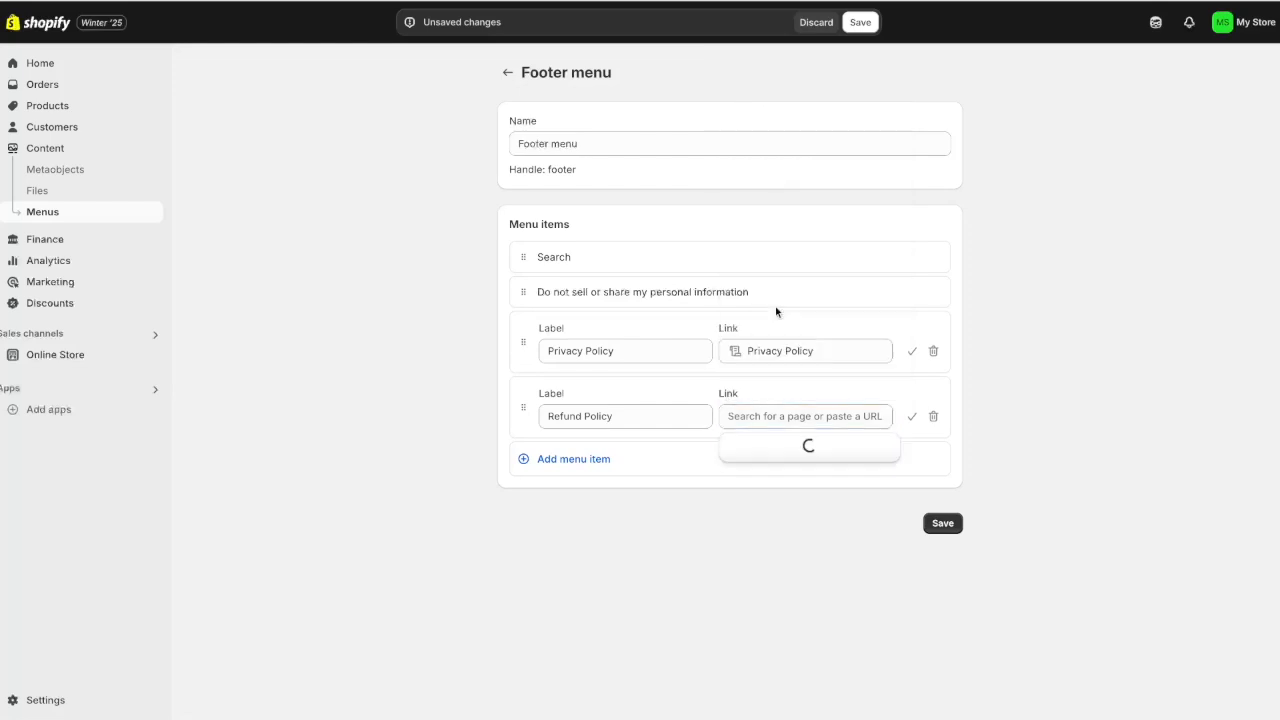
pyautogui.click(787, 512)
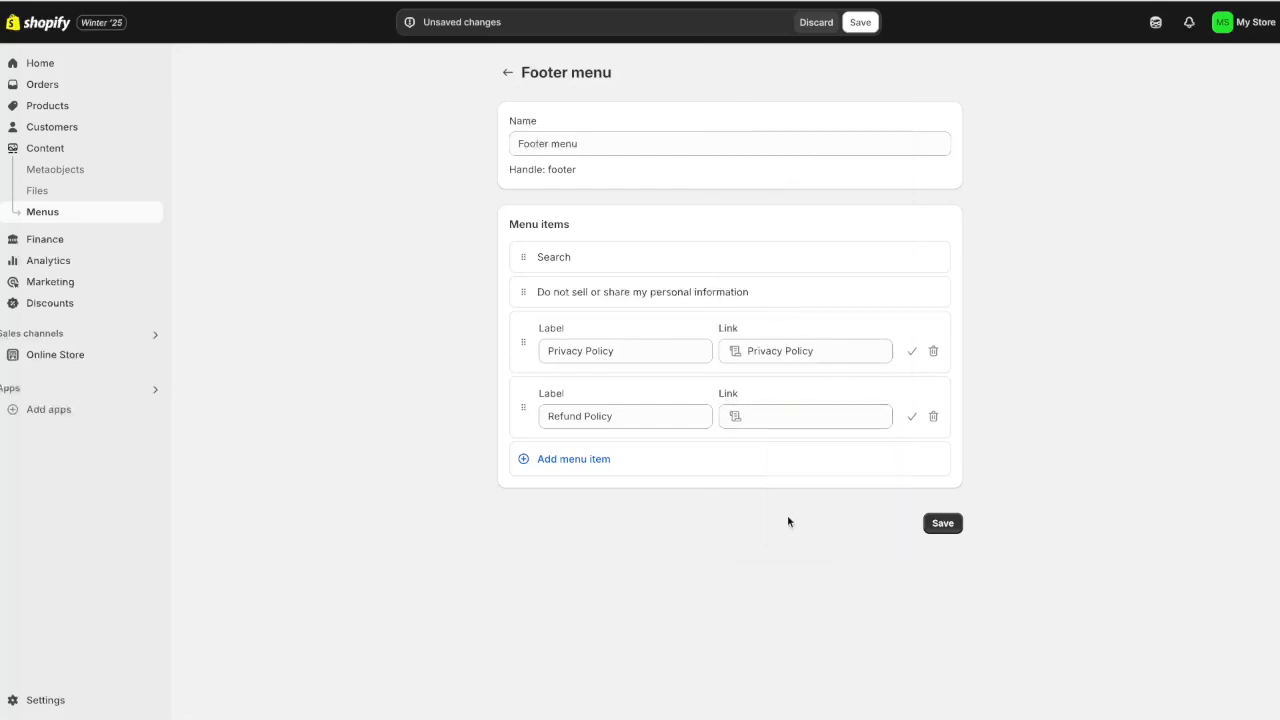
pyautogui.click(590, 463)
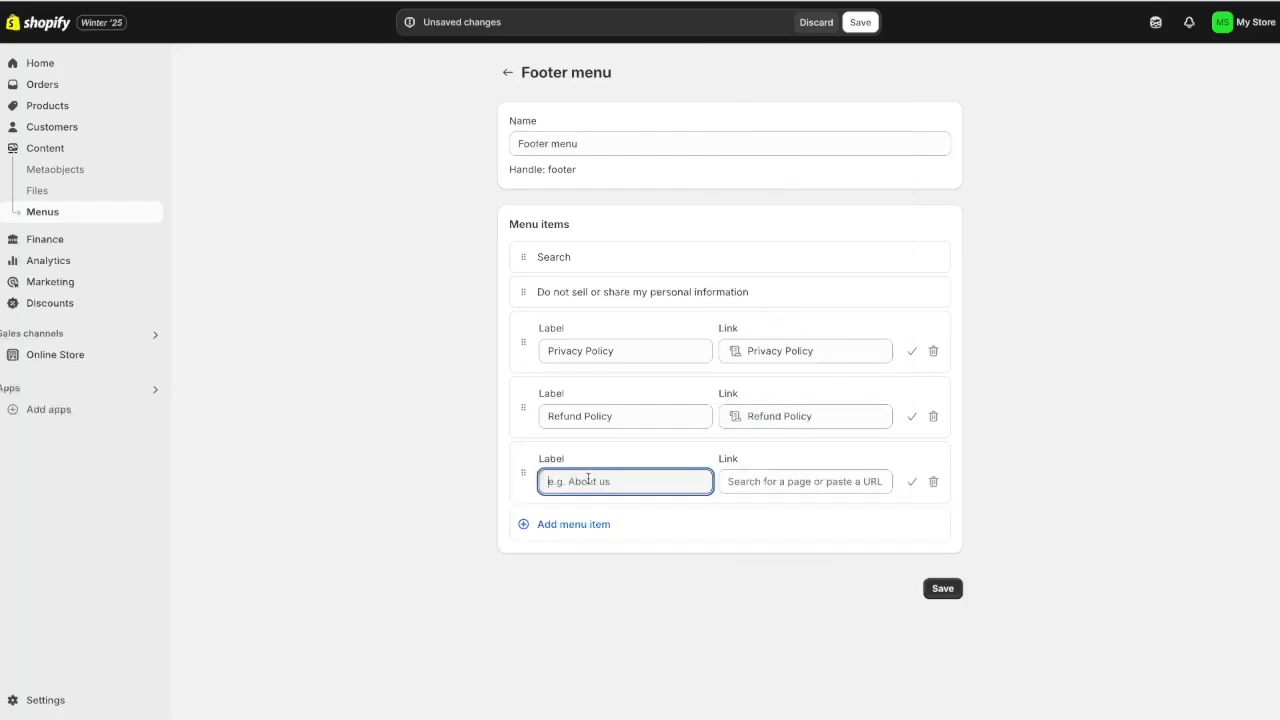
pyautogui.write('Terms of Service')
pyautogui.click(808, 531)
pyautogui.click(942, 588)
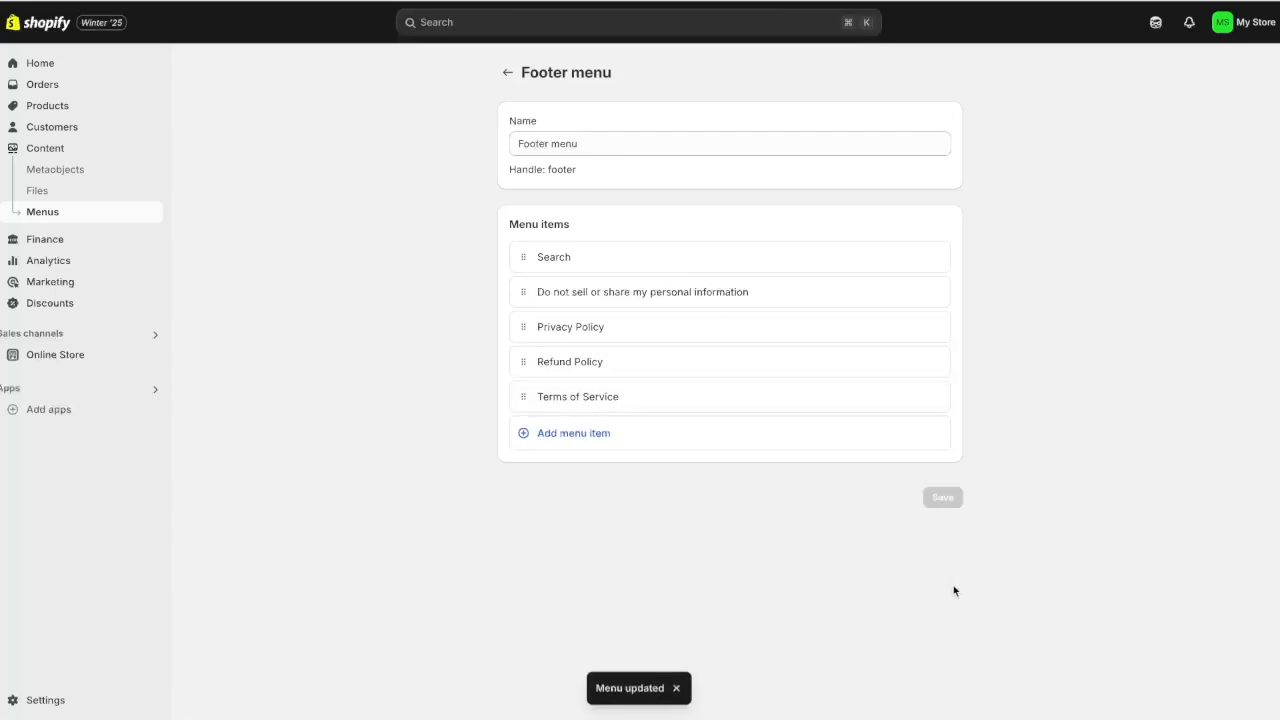
# Open the current online store theme in the theme editor and look it over
pyautogui.click(74, 357)
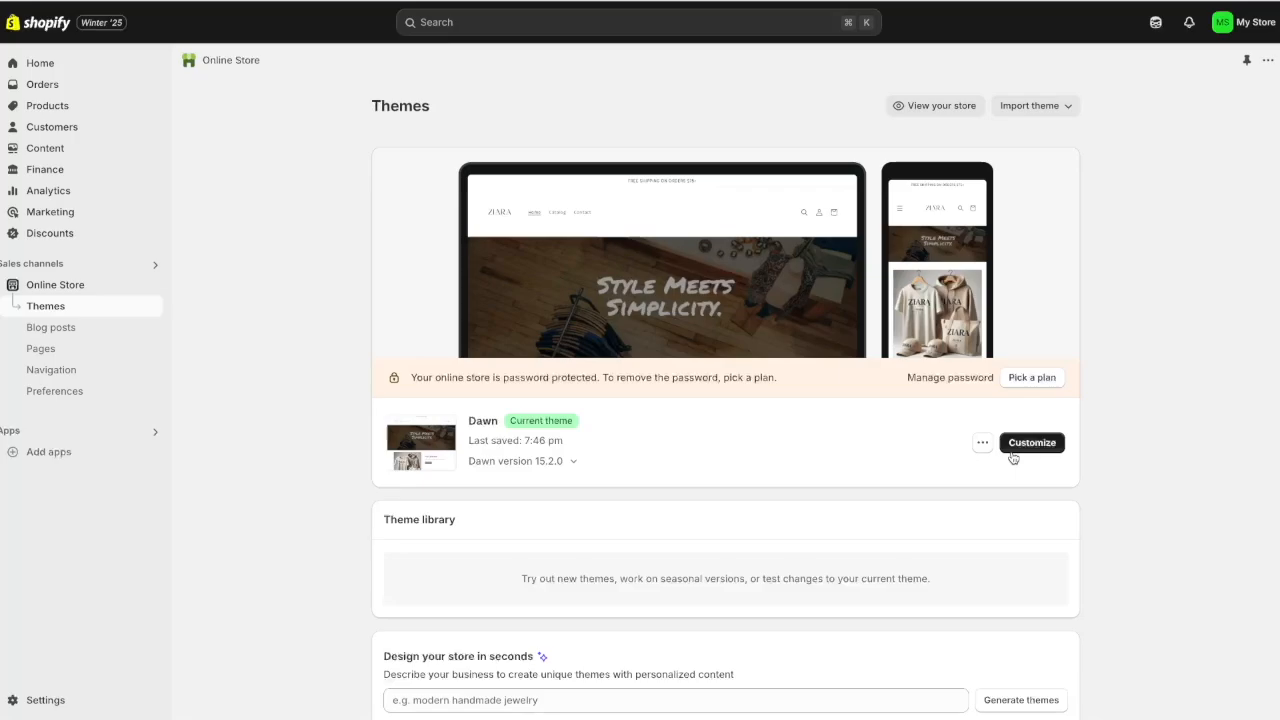
pyautogui.click(1046, 444)
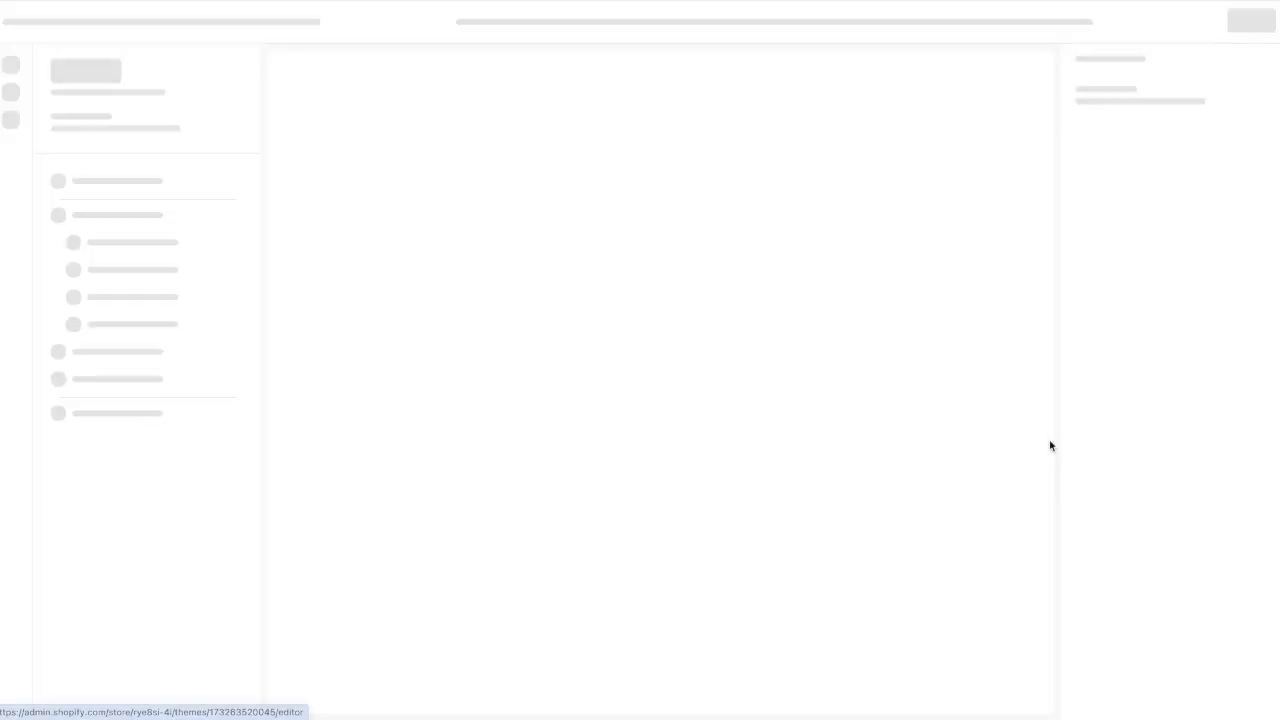
pyautogui.scroll(-8, 683, 374)
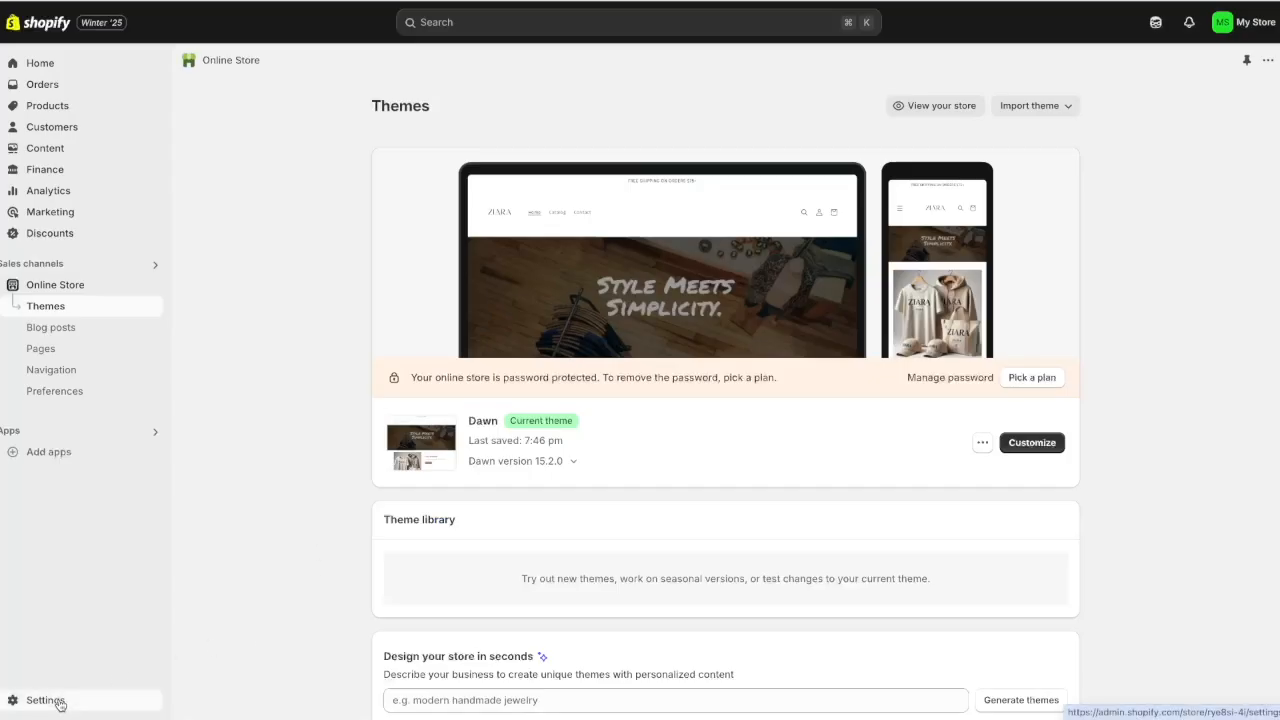
# Review the Checkout settings, then move on to the Payments settings
pyautogui.click(56, 700)
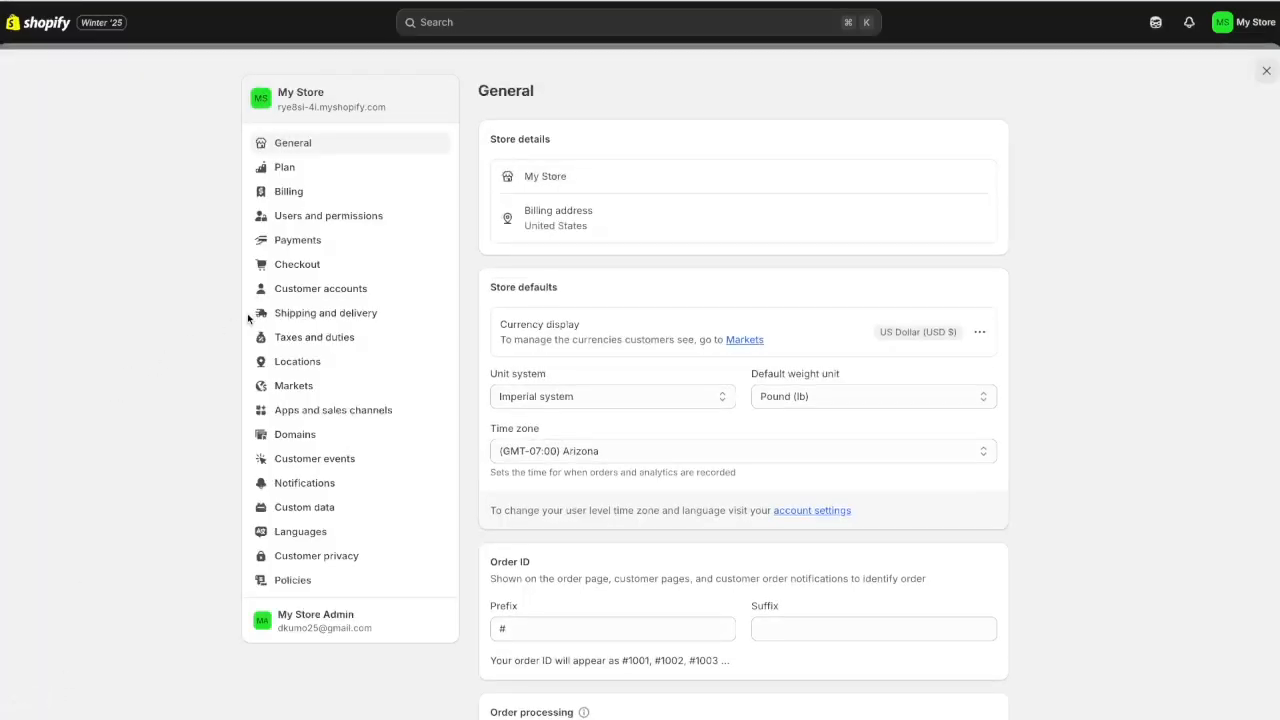
pyautogui.click(290, 266)
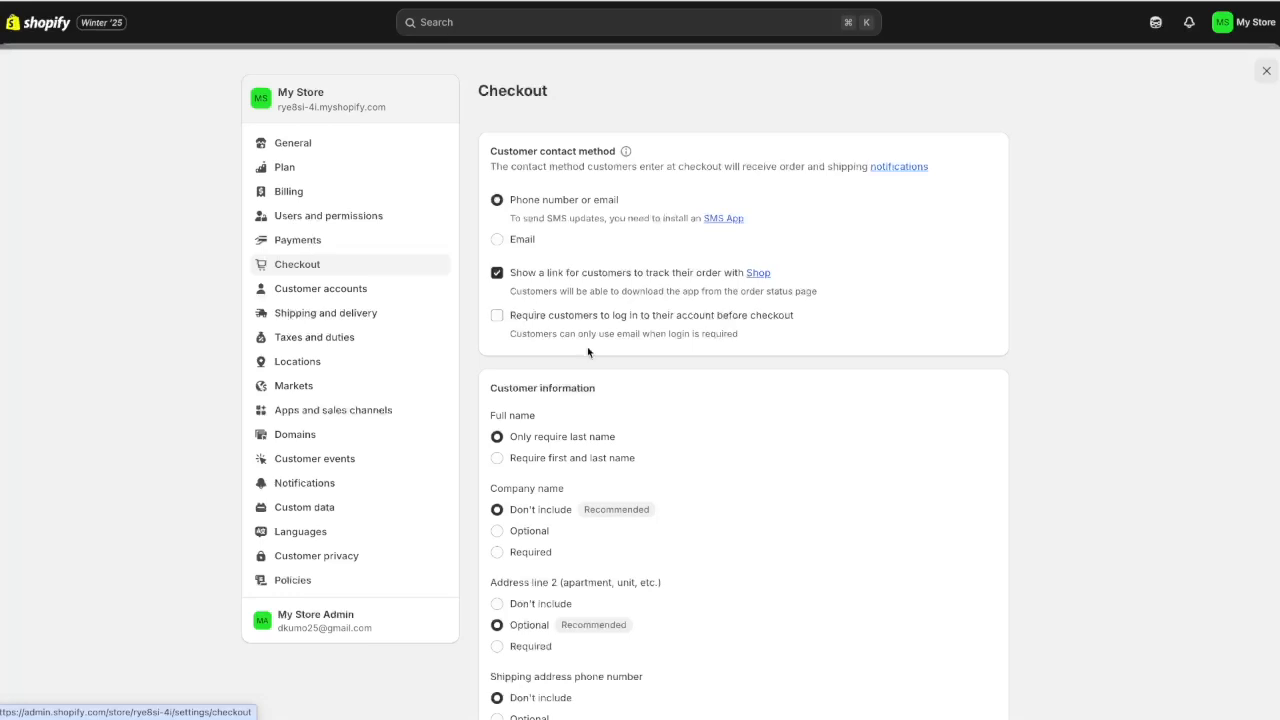
pyautogui.click(295, 244)
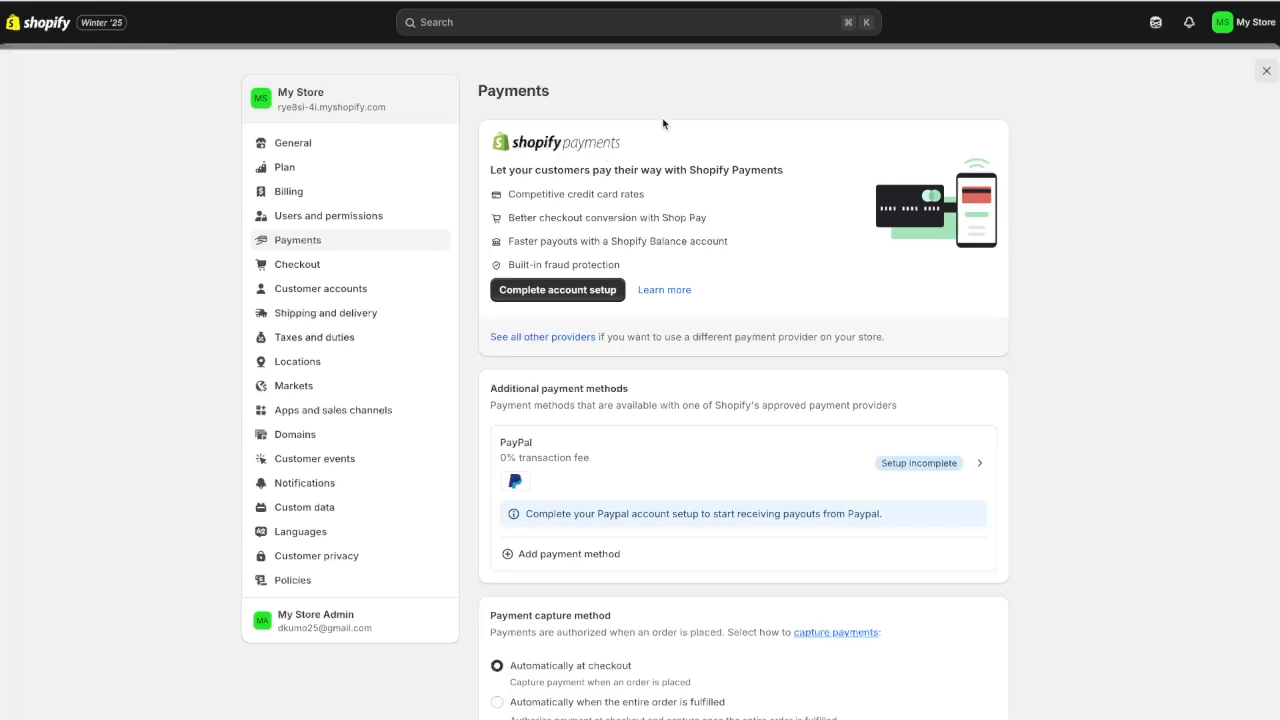
# Start Shopify Payments setup as a registered business of type LLC and continue to business details
pyautogui.click(576, 299)
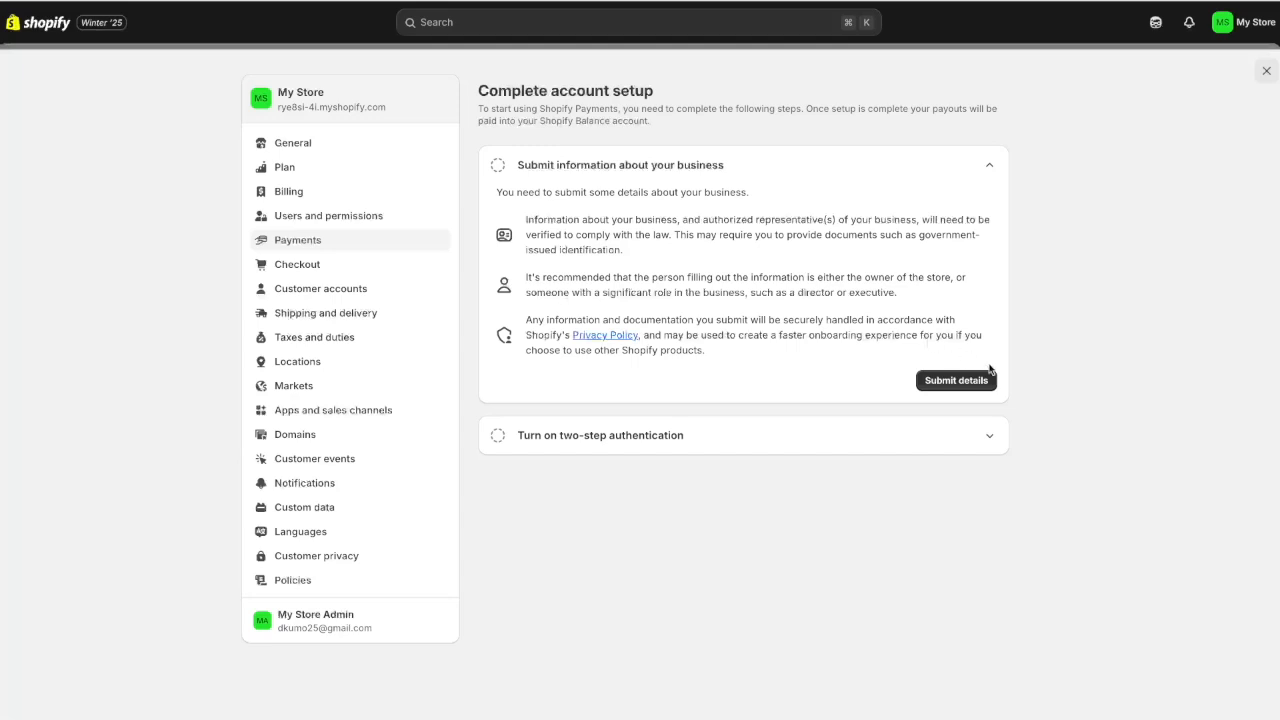
pyautogui.click(954, 381)
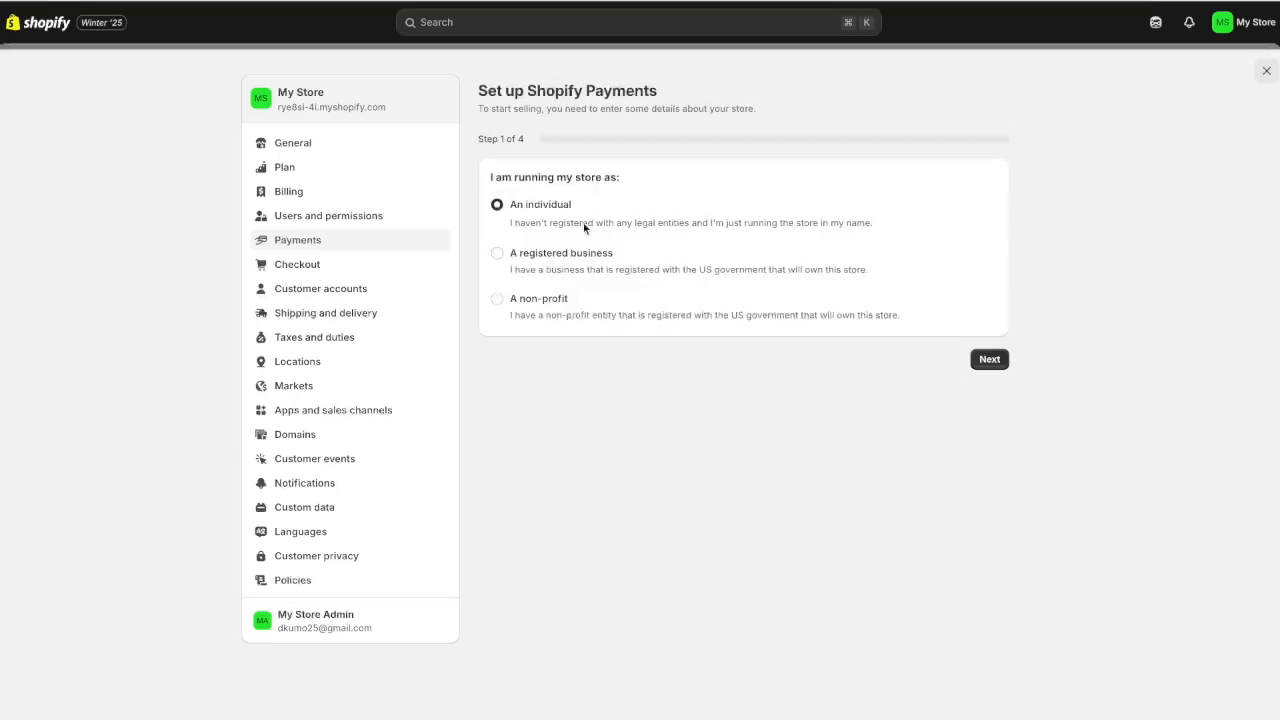
pyautogui.click(497, 254)
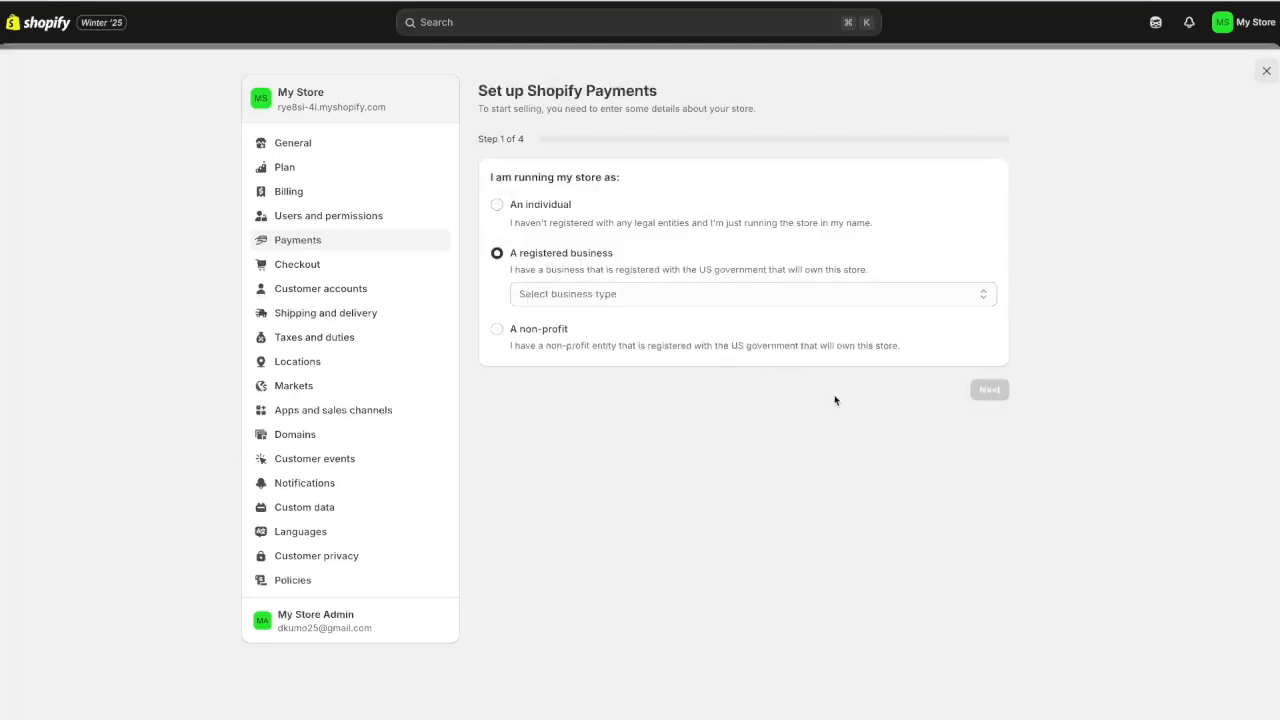
pyautogui.click(726, 377)
pyautogui.click(989, 389)
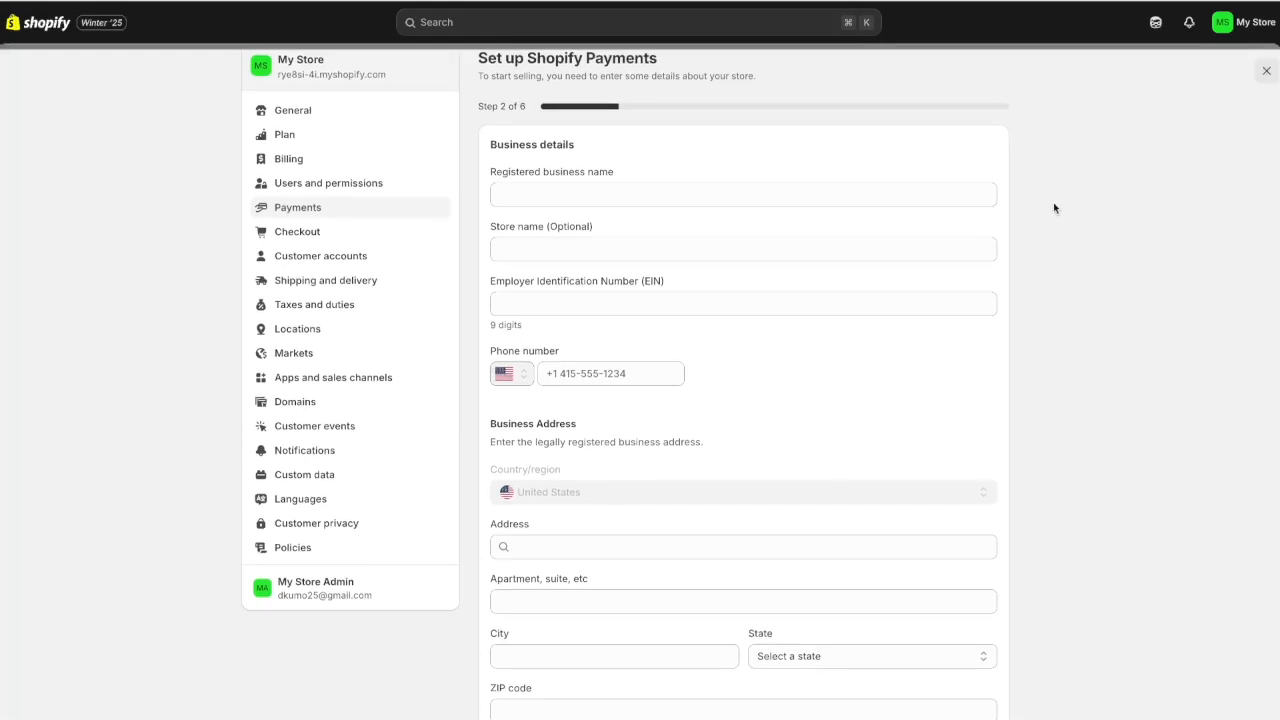
pyautogui.scroll(-2, 1054, 204)
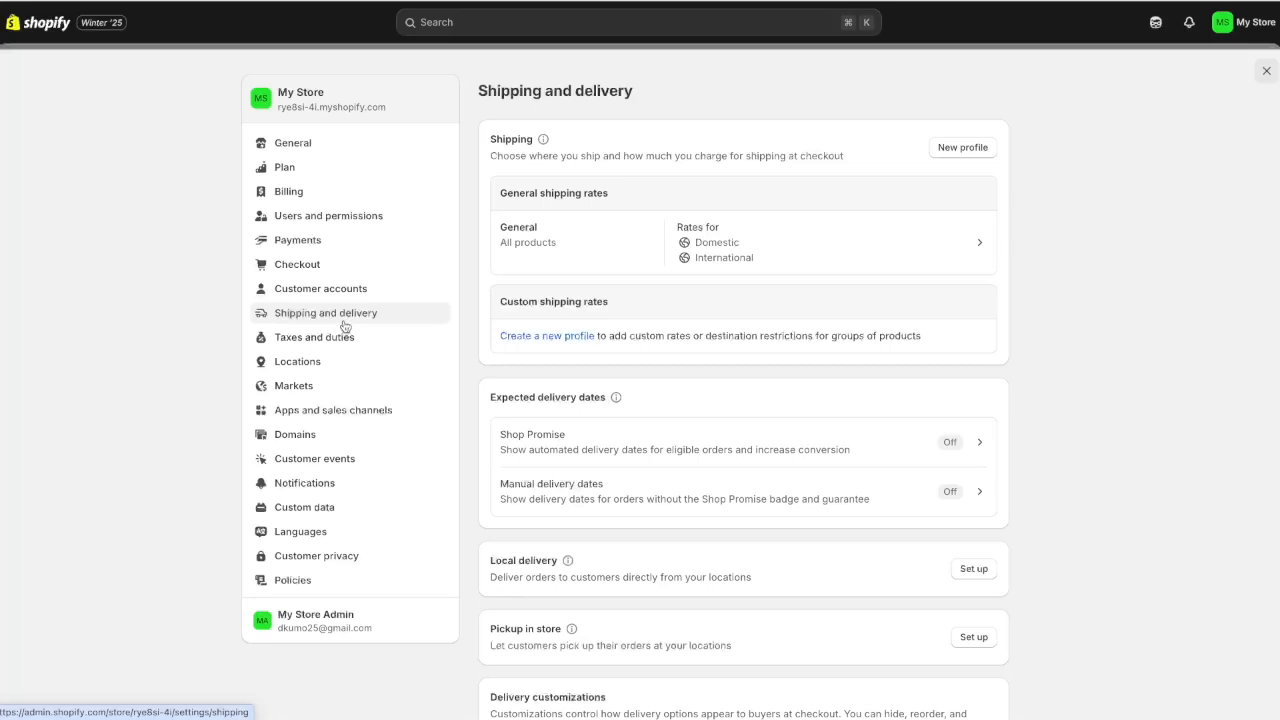
# Look over the Taxes and duties regions, then open the Domains settings
pyautogui.click(326, 345)
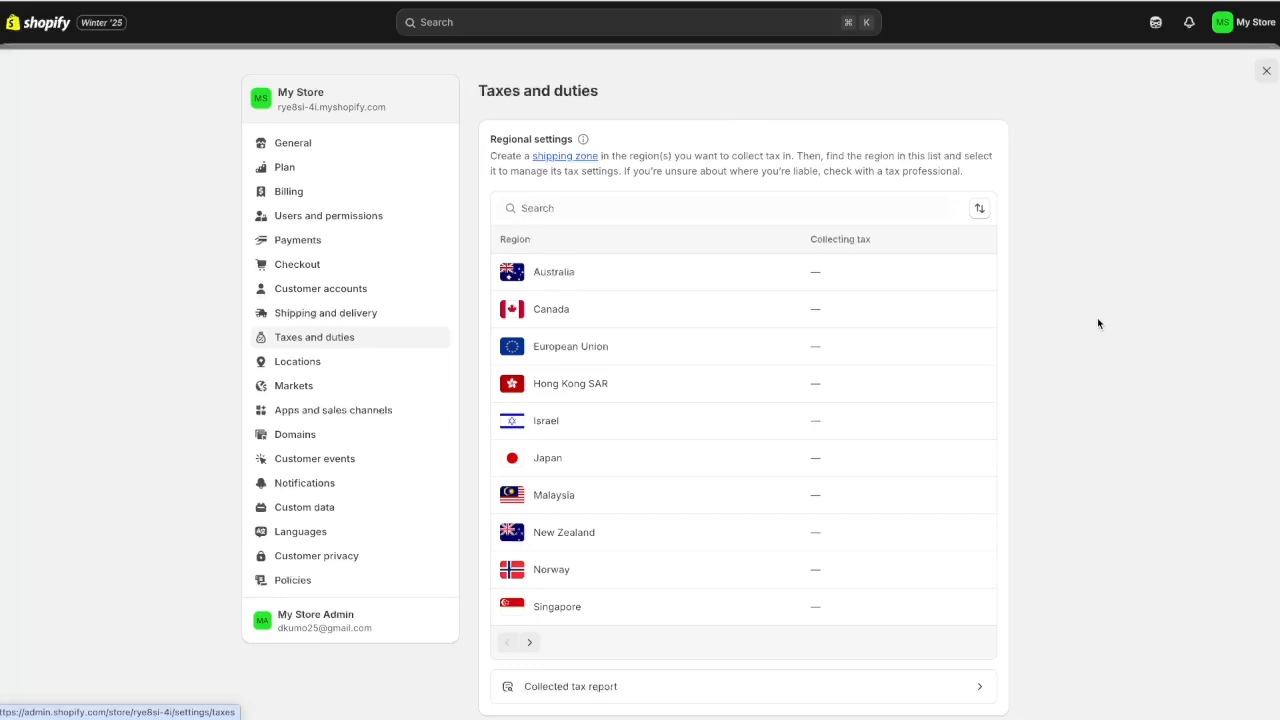
pyautogui.click(303, 439)
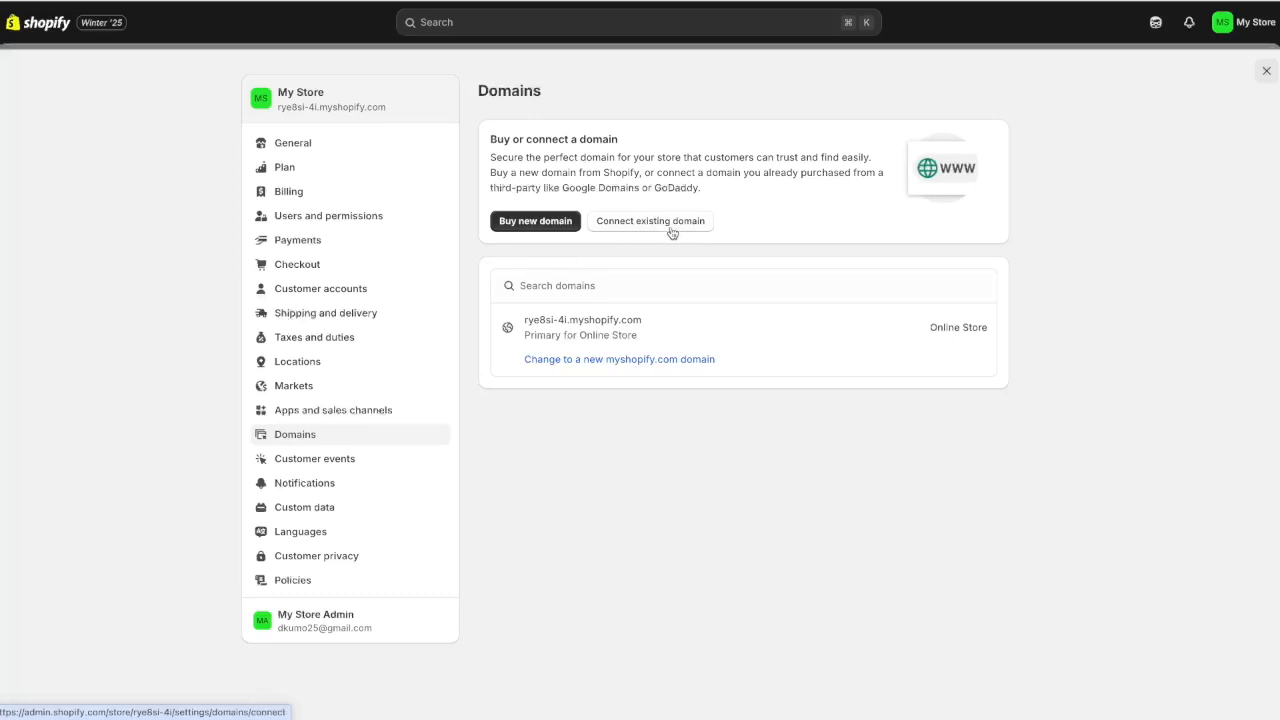
# Search for 'ziara' domains, review the ziara.shop purchase form, then exit to admin Home
pyautogui.click(512, 224)
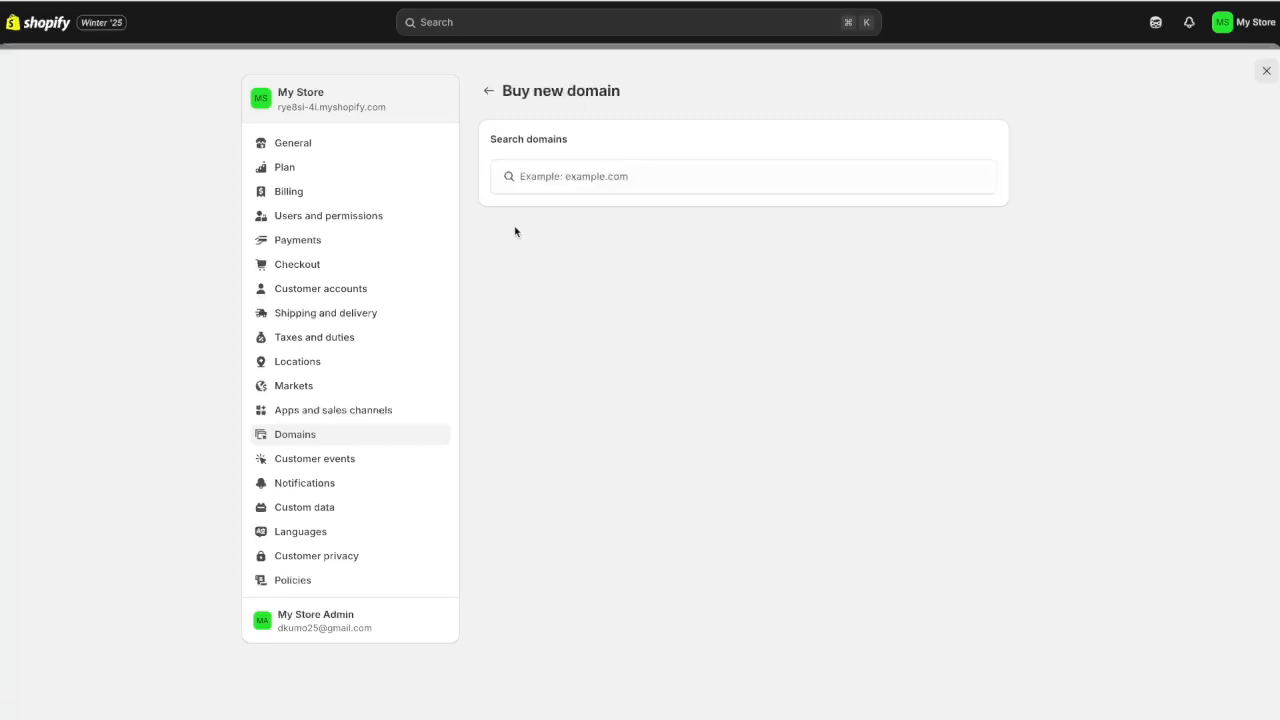
pyautogui.write('ziara')
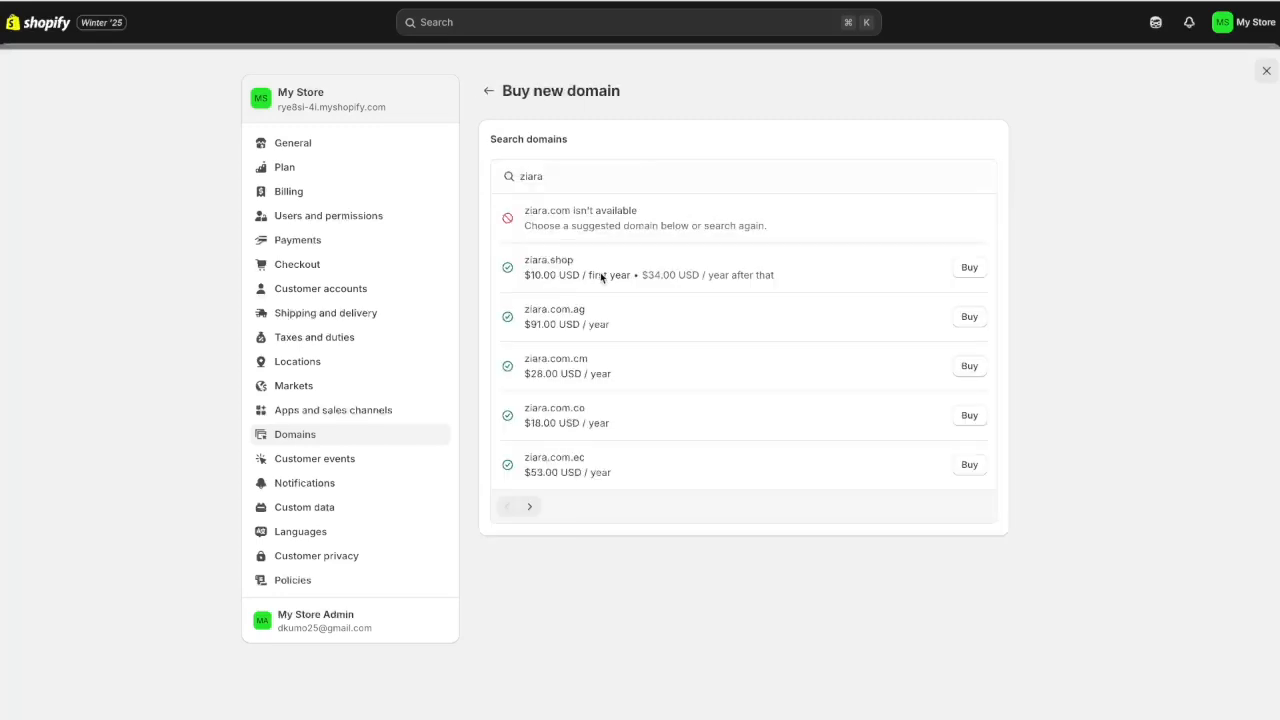
pyautogui.click(965, 269)
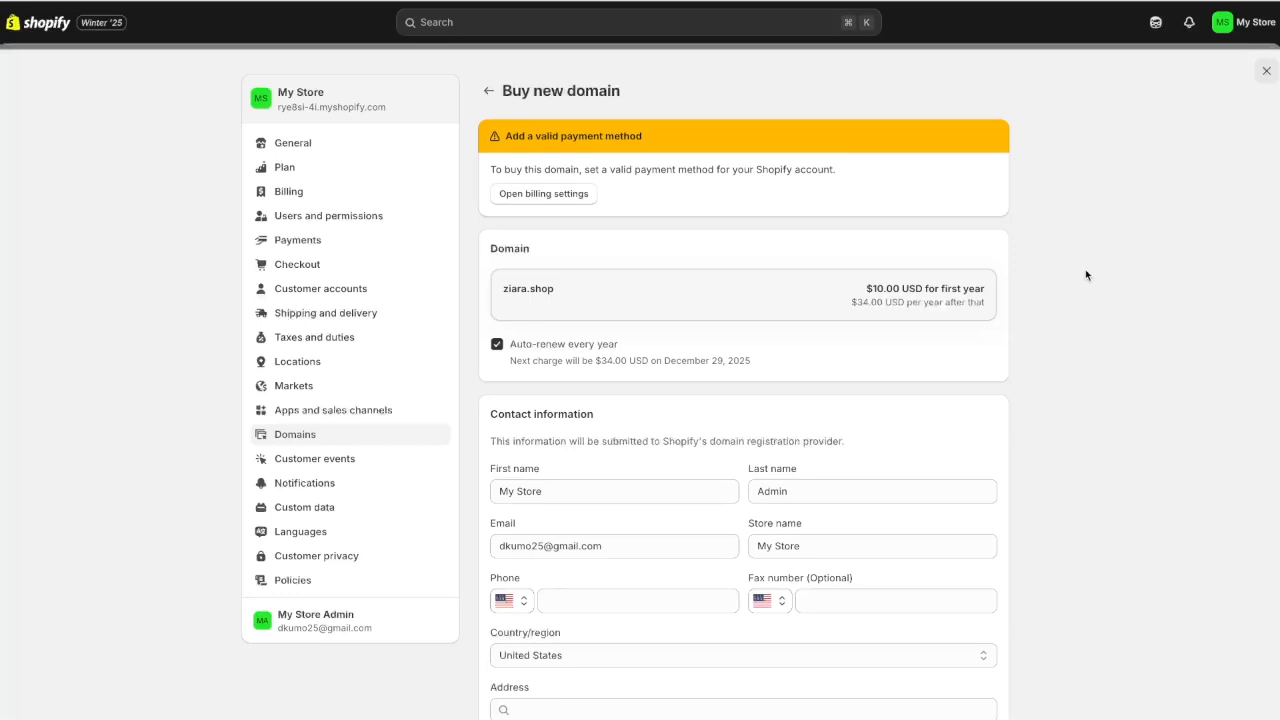
pyautogui.scroll(-4, 1086, 275)
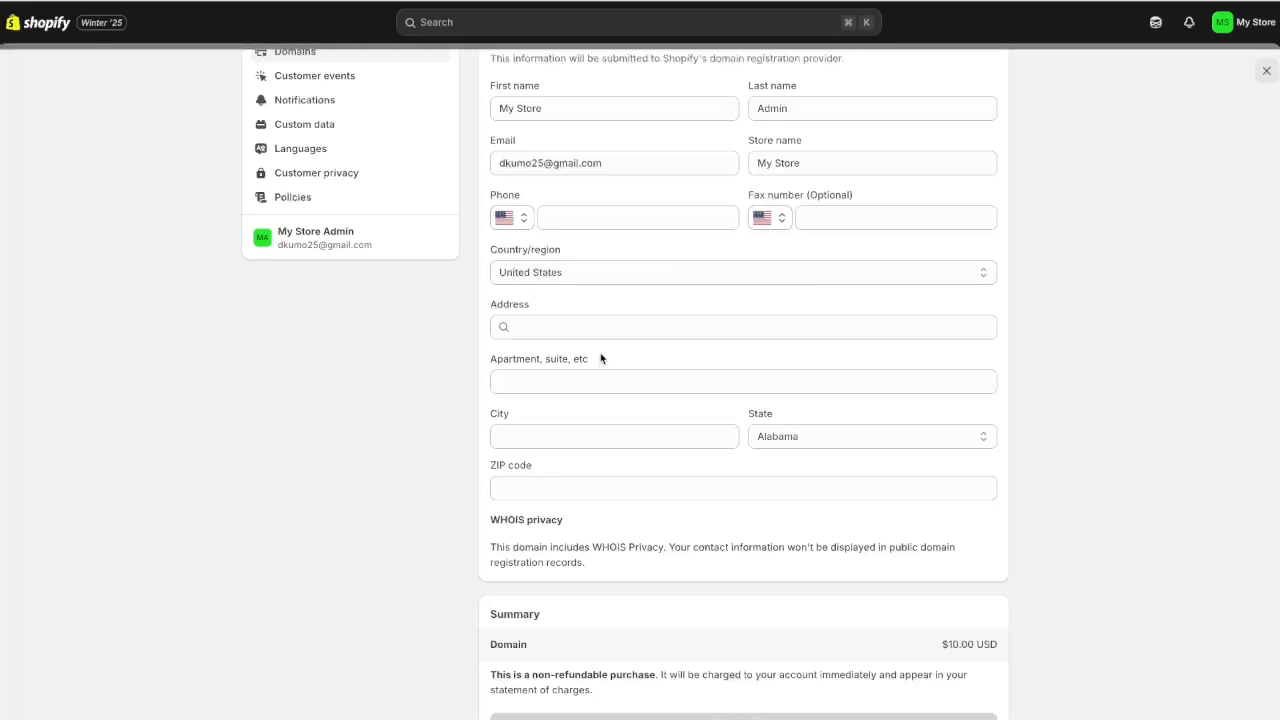
pyautogui.scroll(-2, 1068, 386)
pyautogui.scroll(1, 1057, 357)
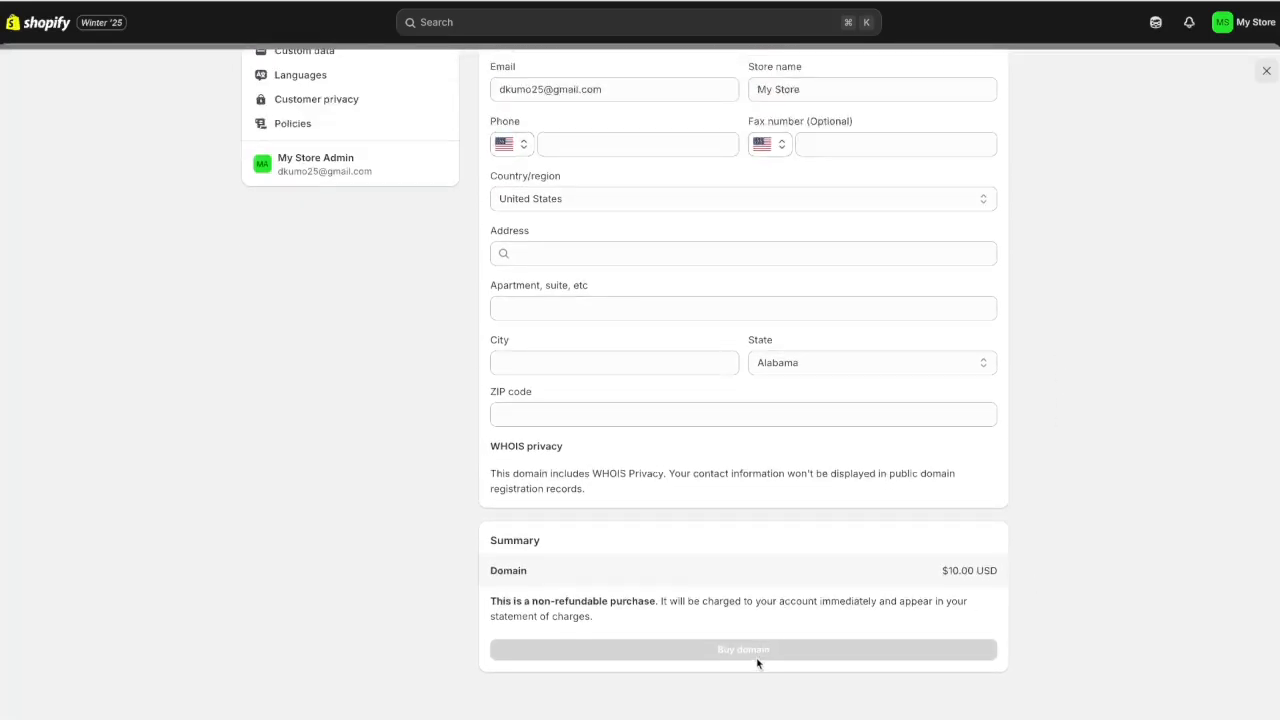
pyautogui.press('Escape')
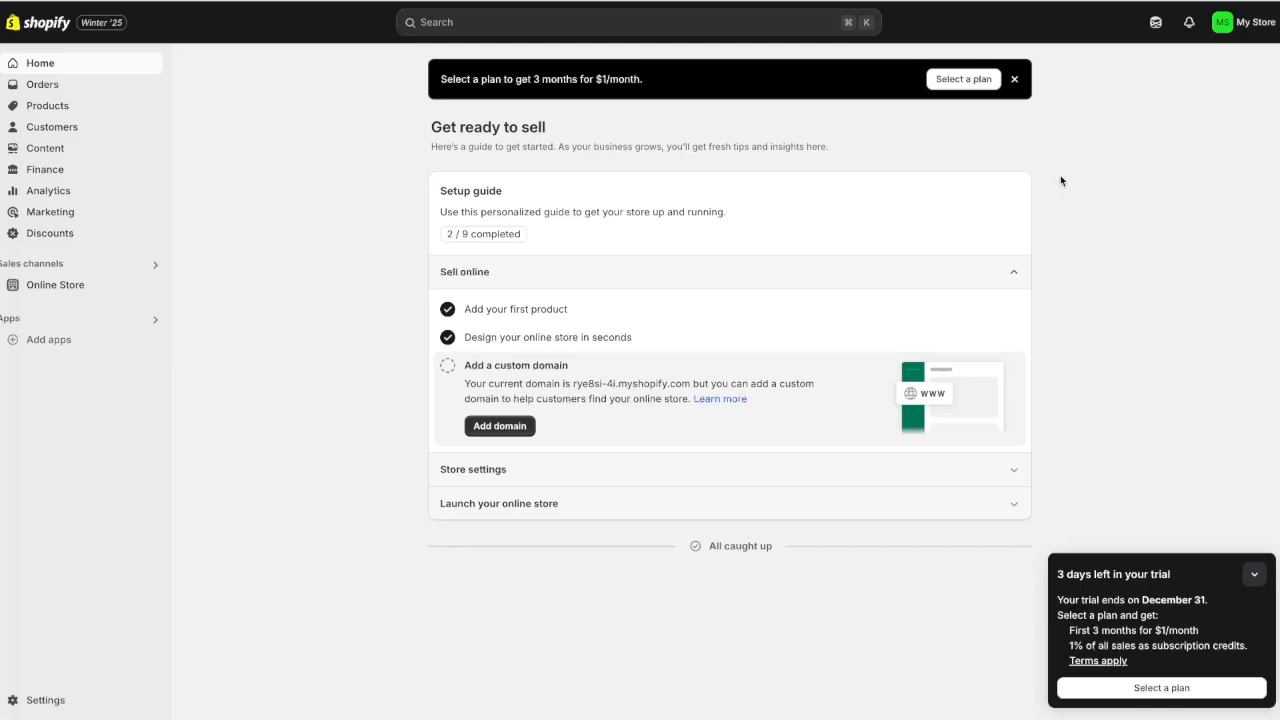
# Select the Basic plan, preview yearly billing, then switch back to monthly billing
pyautogui.click(965, 82)
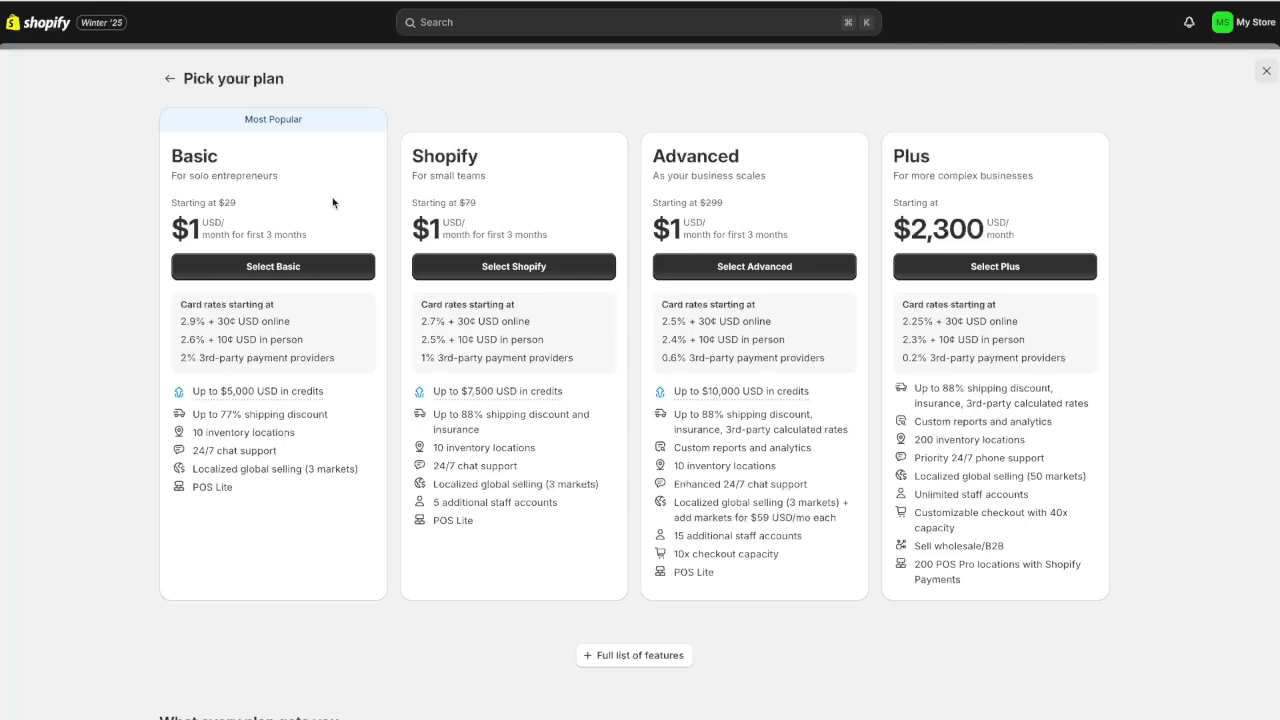
pyautogui.click(290, 268)
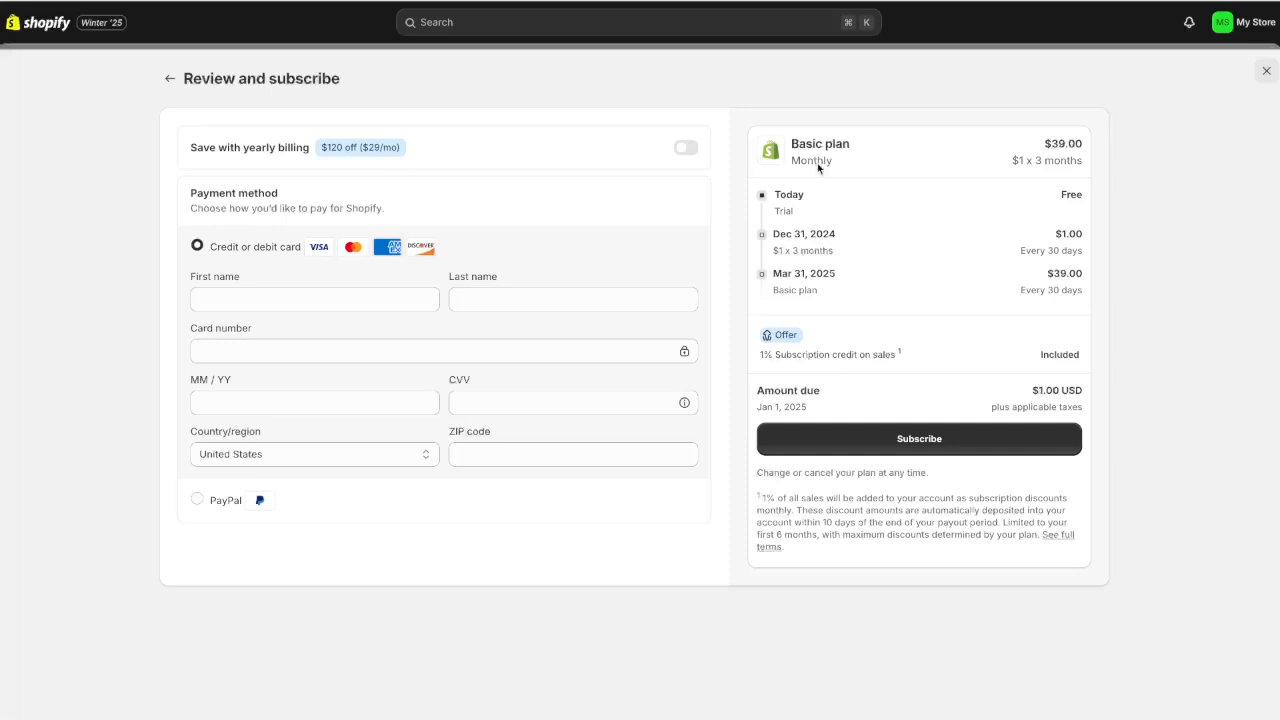
pyautogui.click(686, 148)
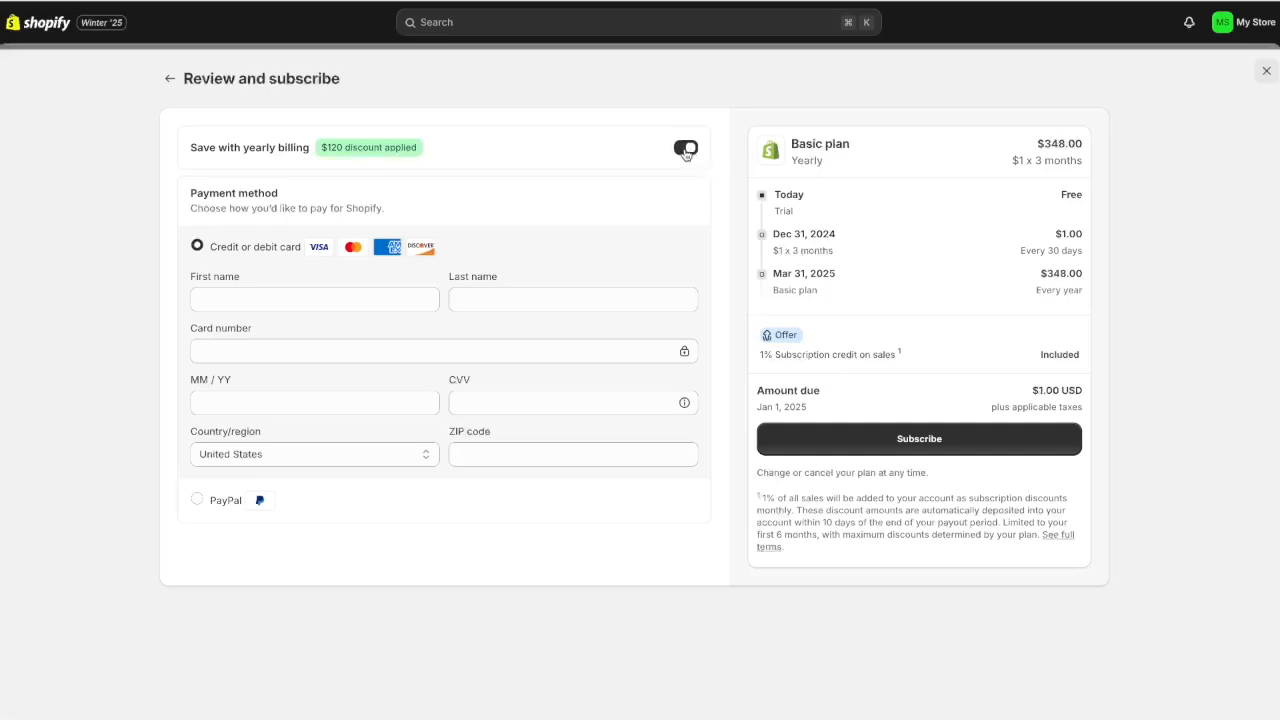
pyautogui.click(686, 149)
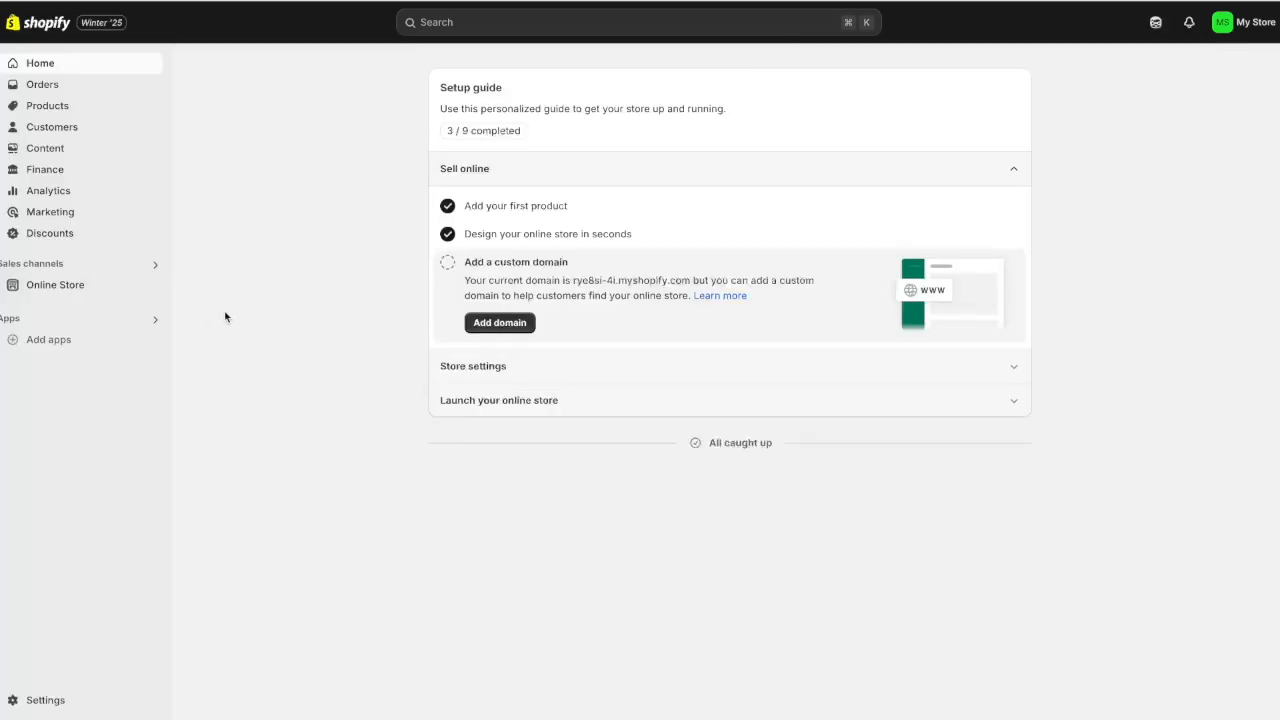
# Remove the storefront password from the Online Store Themes page banner
pyautogui.click(82, 290)
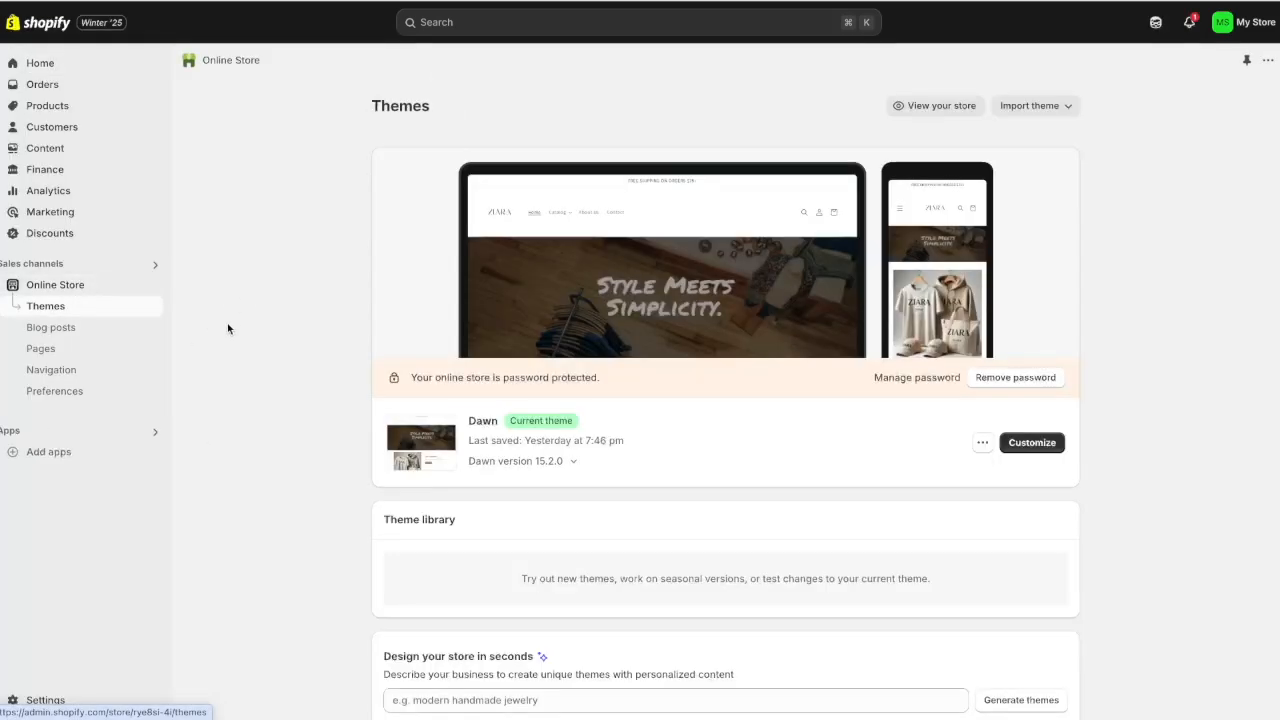
pyautogui.click(1046, 380)
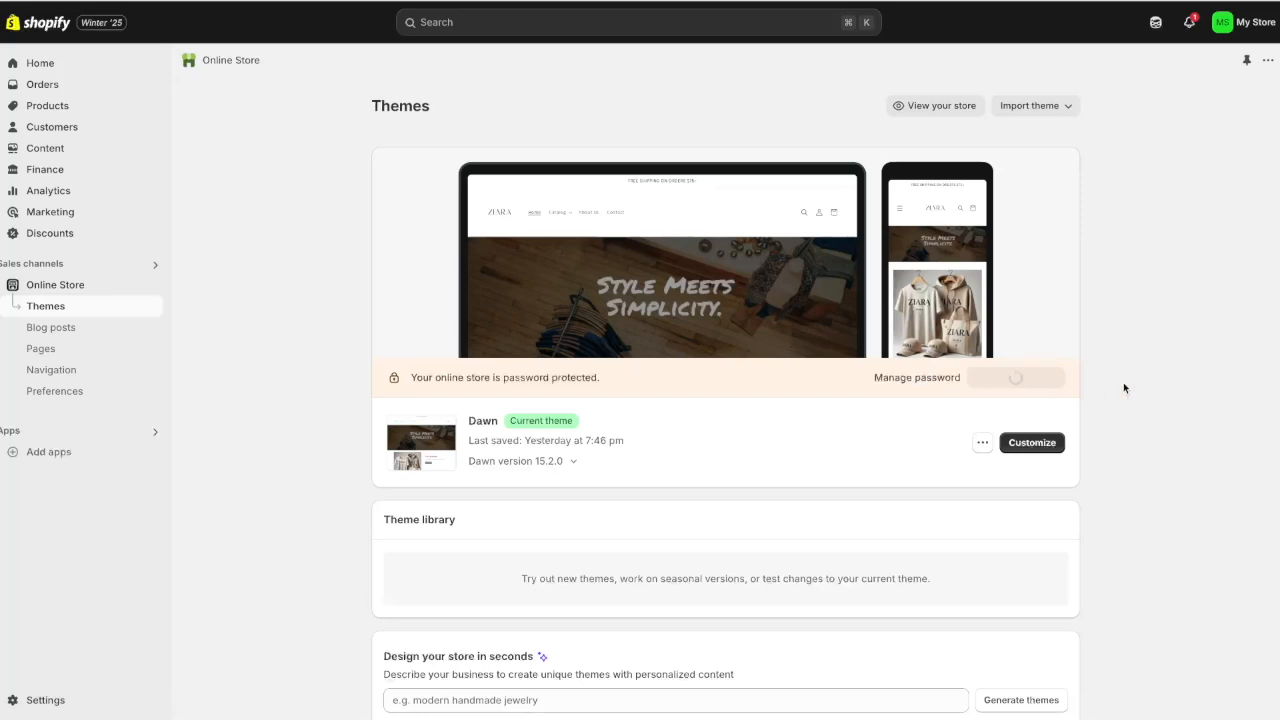
pyautogui.moveTo(426, 185); pyautogui.dragTo(503, 185)
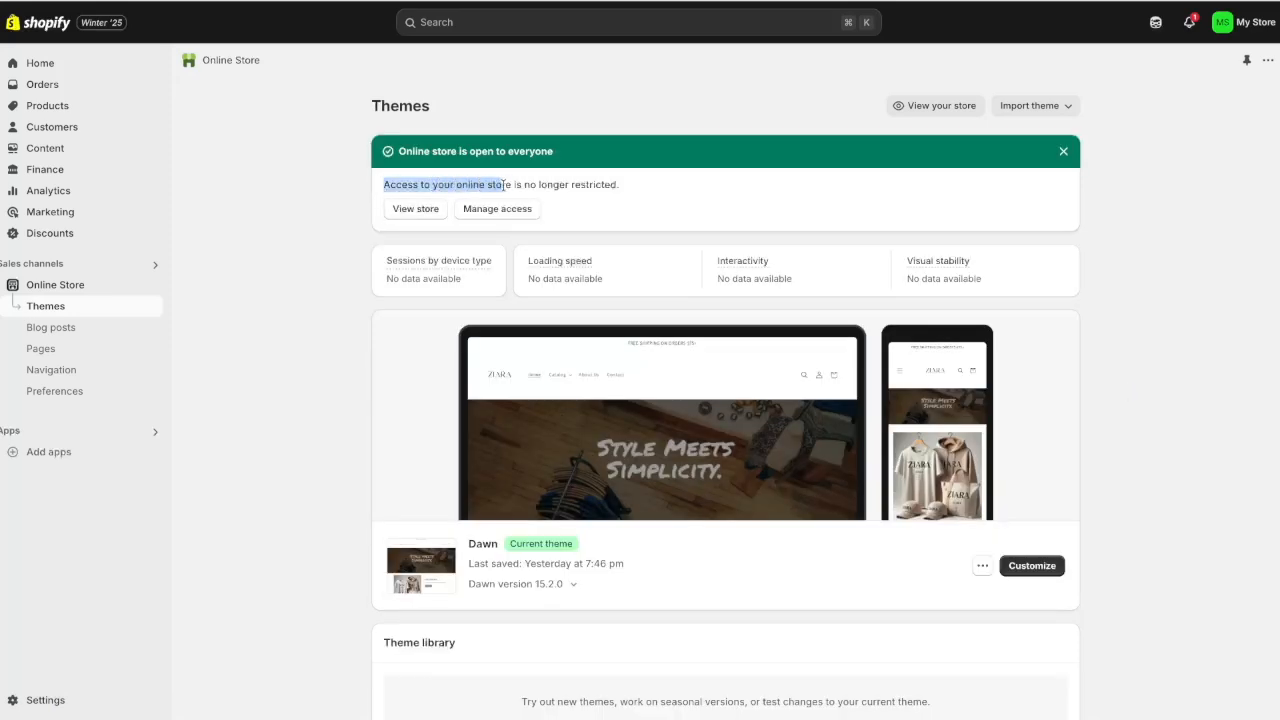
pyautogui.click(631, 190)
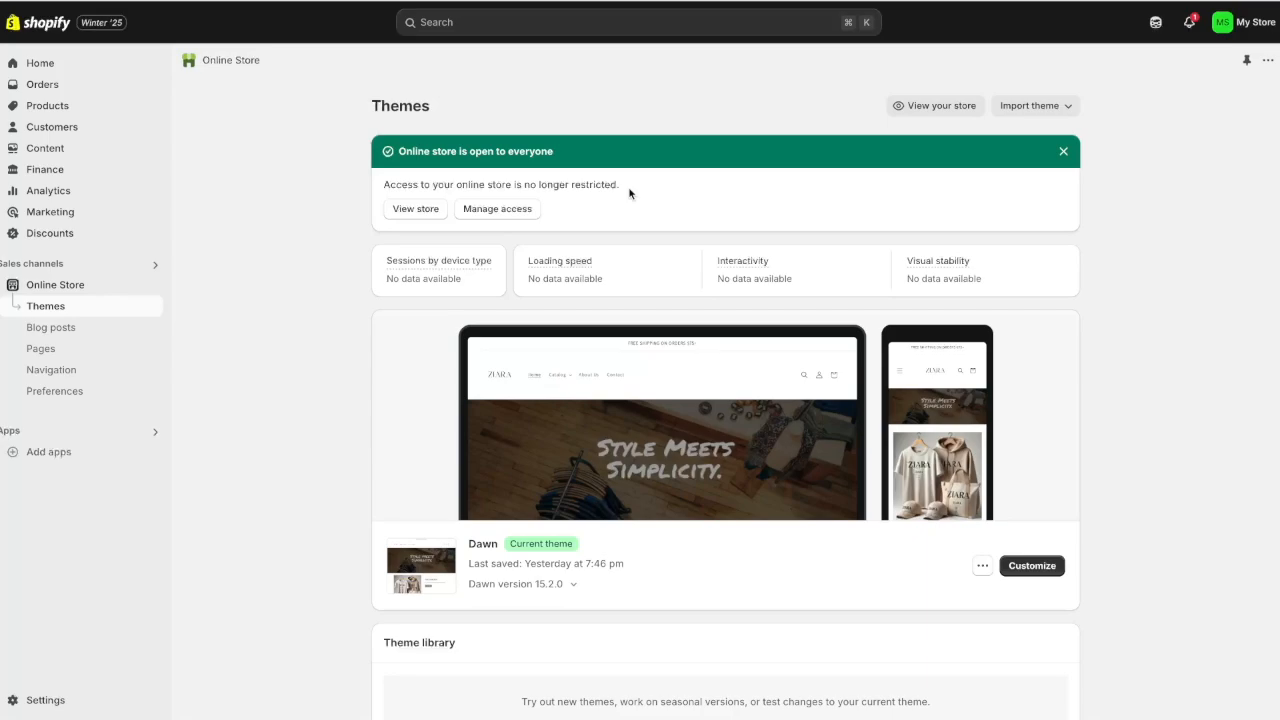